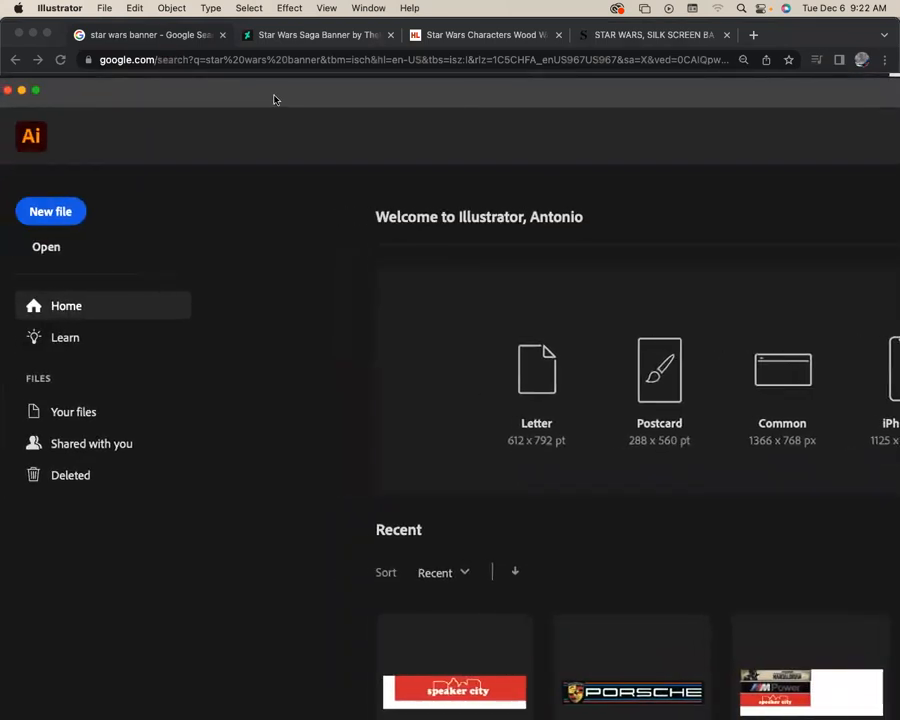
Create a new 10 x 17 in portrait document with one artboard, CMYK color mode and High (300 ppi) raster effects.
{"action": "left_click", "coordinate": [104, 8]}
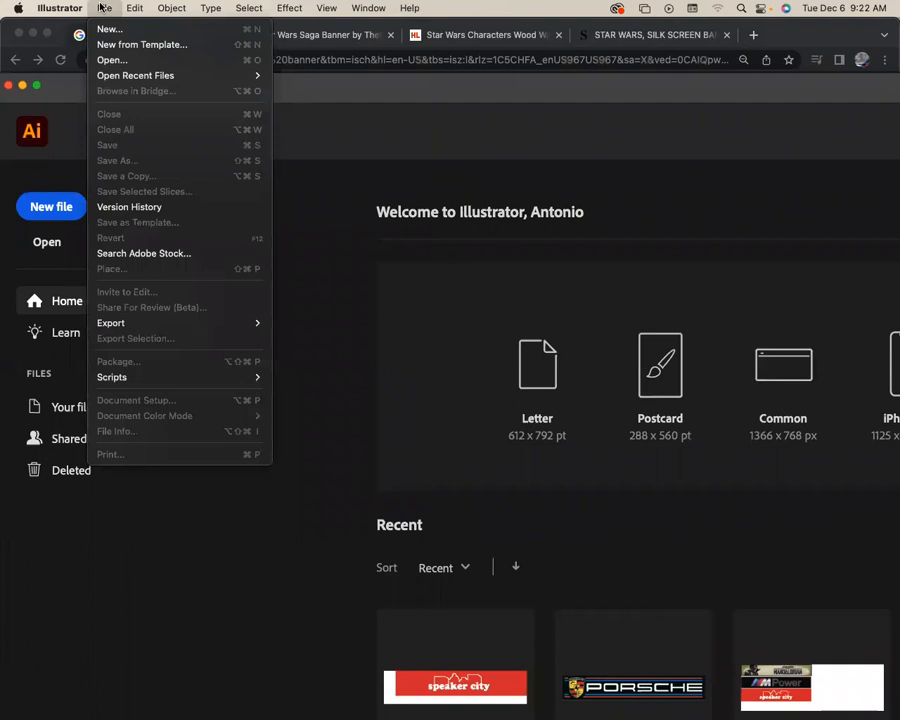
{"action": "left_click", "coordinate": [106, 29]}
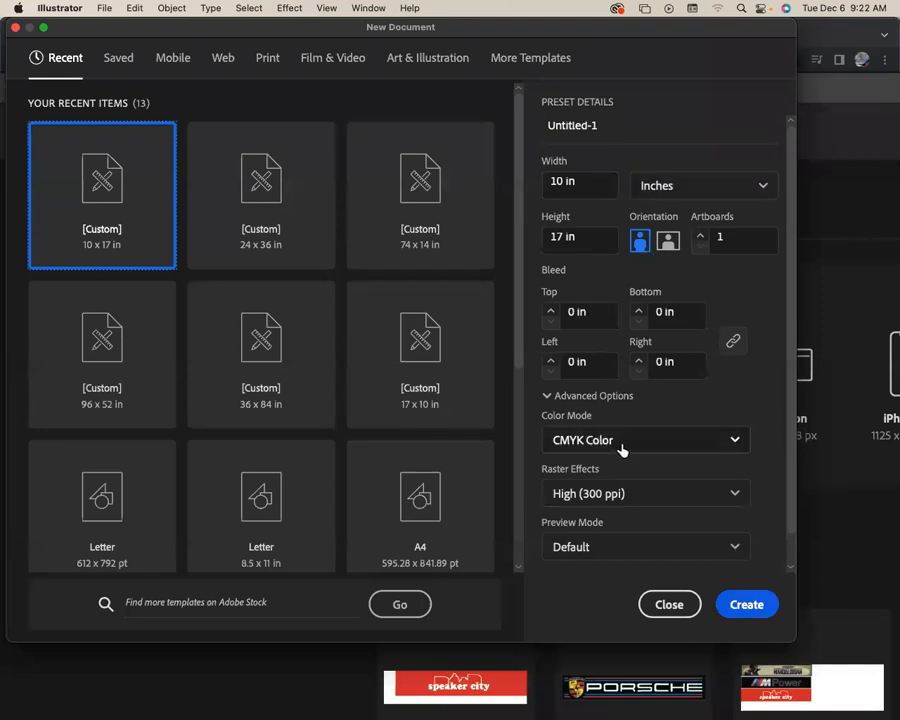
{"action": "left_click", "coordinate": [759, 604]}
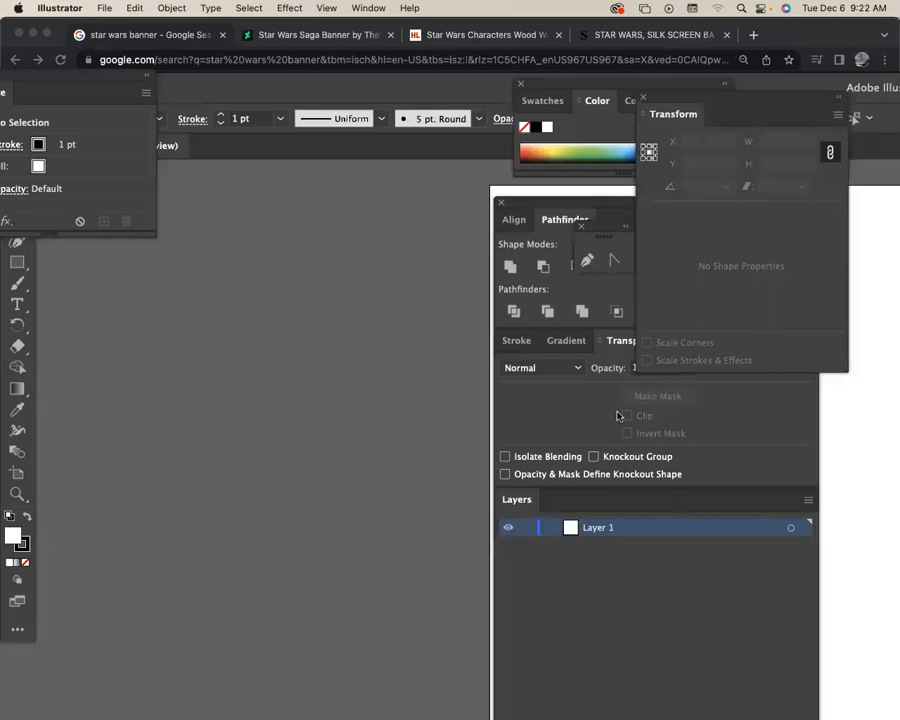
Move the Pathfinder, Transparency and Layers panel group clear of the artboard and show the rulers.
{"action": "left_click_drag", "start_coordinate": [522, 205], "coordinate": [610, 80]}
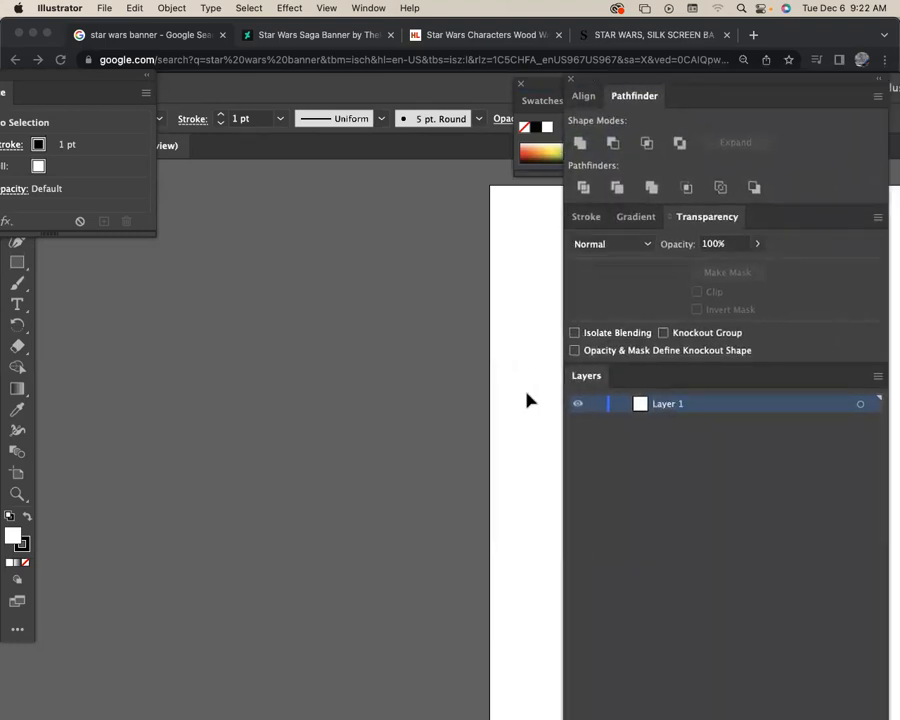
{"action": "left_click_drag", "start_coordinate": [487, 371], "coordinate": [348, 364]}
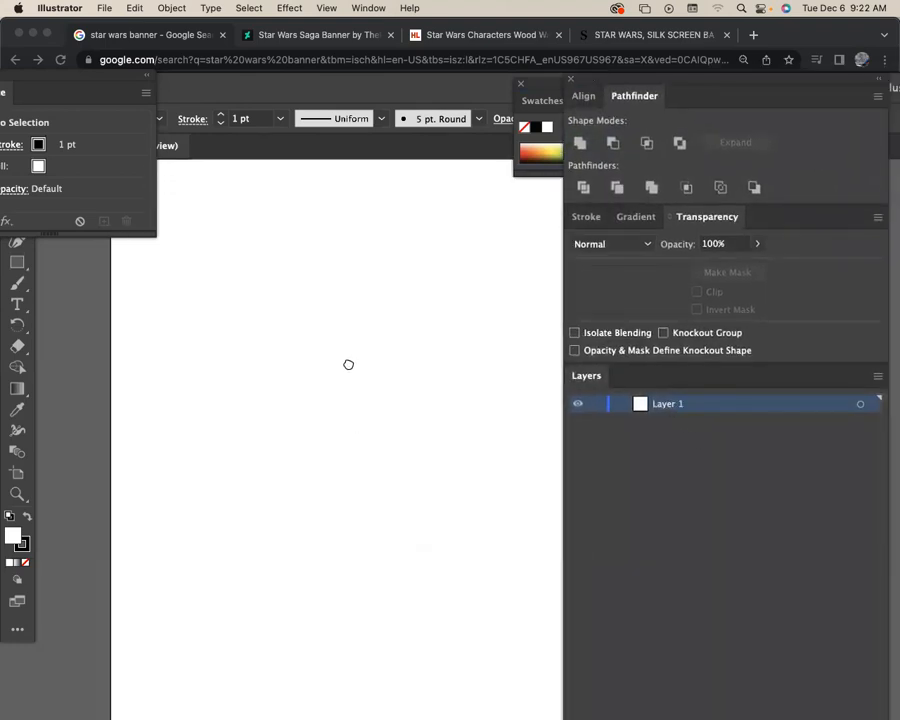
{"action": "key", "text": "super+minus"}
{"action": "key", "text": "super+minus"}
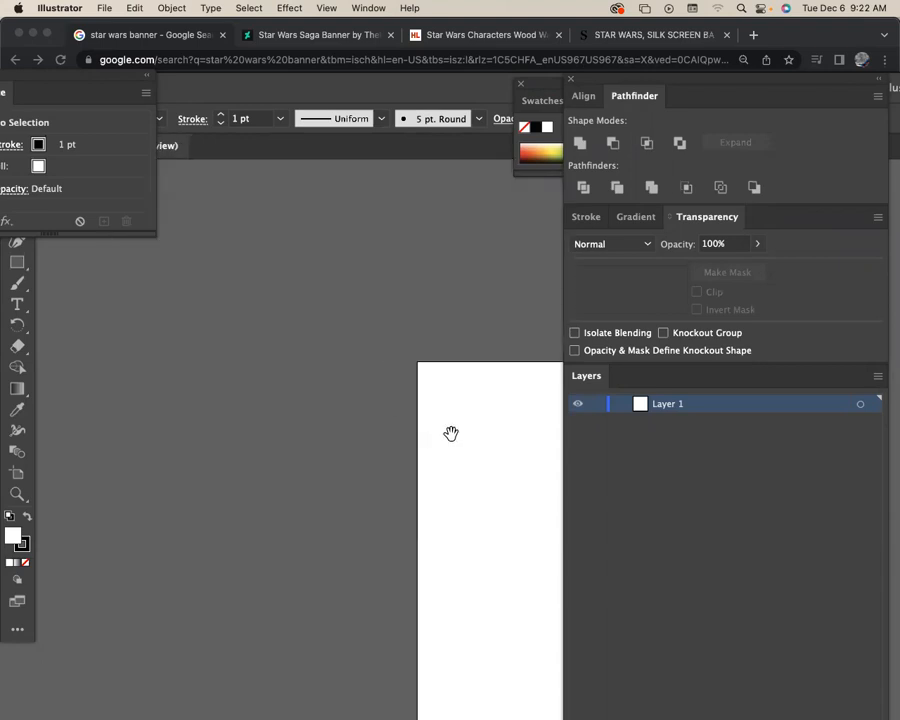
{"action": "left_click_drag", "start_coordinate": [436, 434], "coordinate": [320, 286]}
{"action": "left_click_drag", "start_coordinate": [394, 326], "coordinate": [350, 289]}
{"action": "key", "text": "super+minus"}
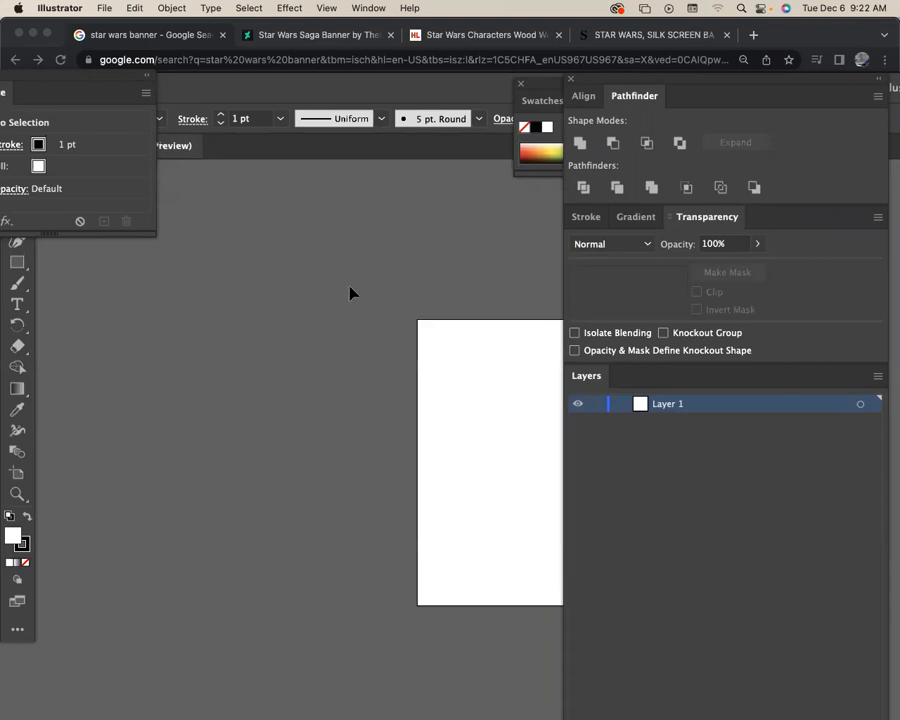
{"action": "left_click_drag", "start_coordinate": [444, 408], "coordinate": [348, 323]}
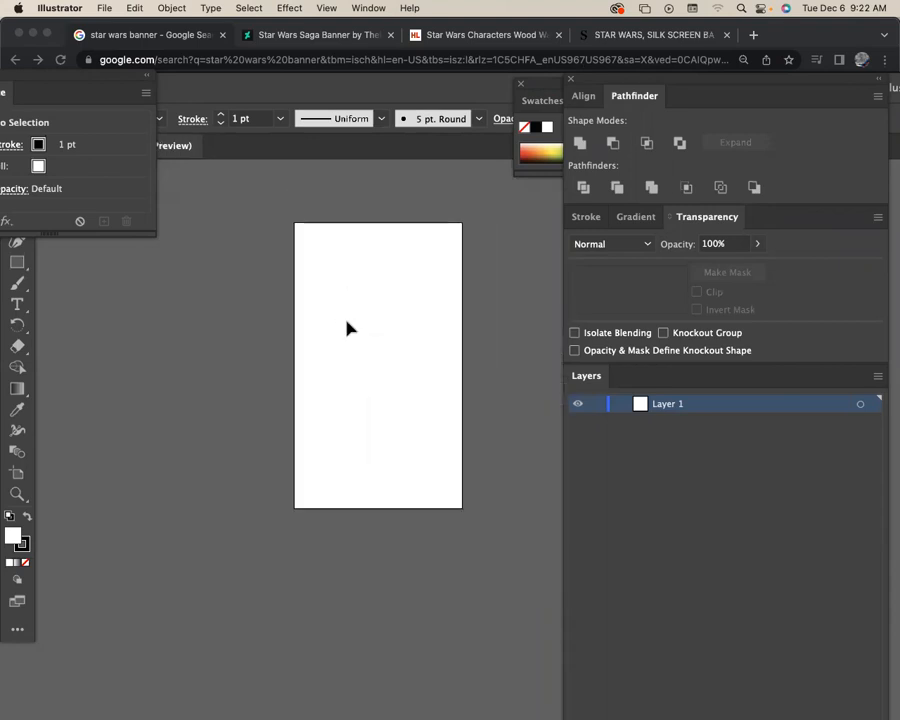
{"action": "key", "text": "super+r"}
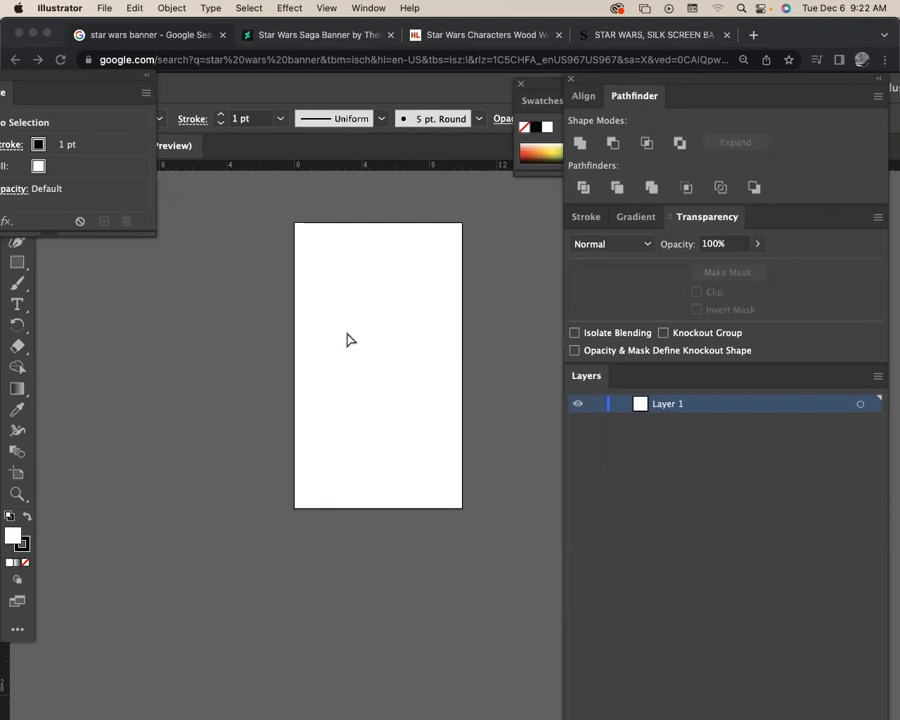
Place MinimalistPoster.pdf from the Downloads folder at the artboard's upper-left corner.
{"action": "key", "text": "super+shift+p"}
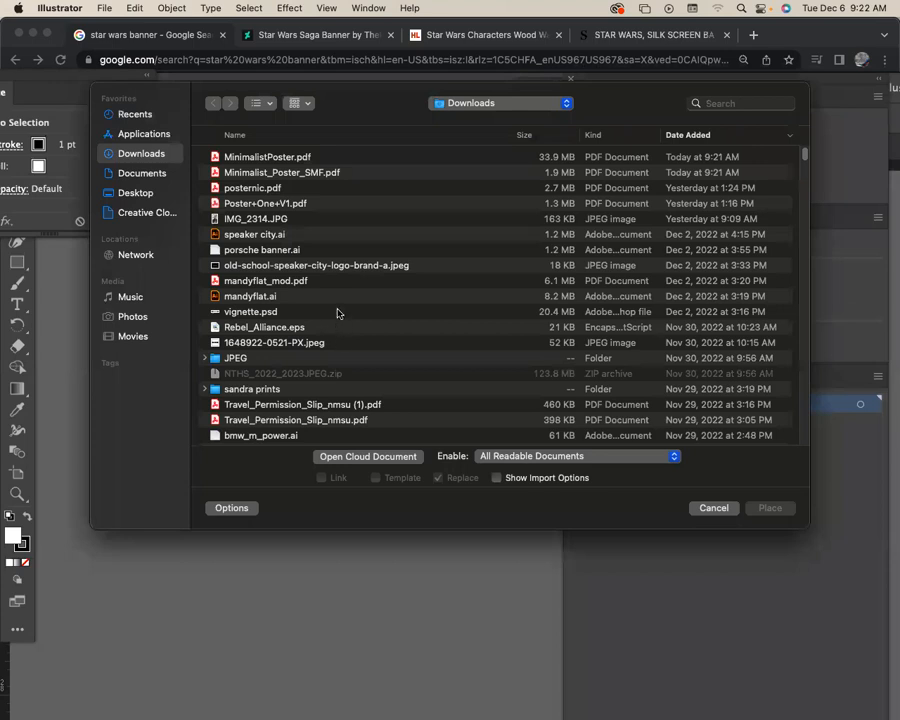
{"action": "left_click", "coordinate": [264, 158]}
{"action": "left_click", "coordinate": [770, 508]}
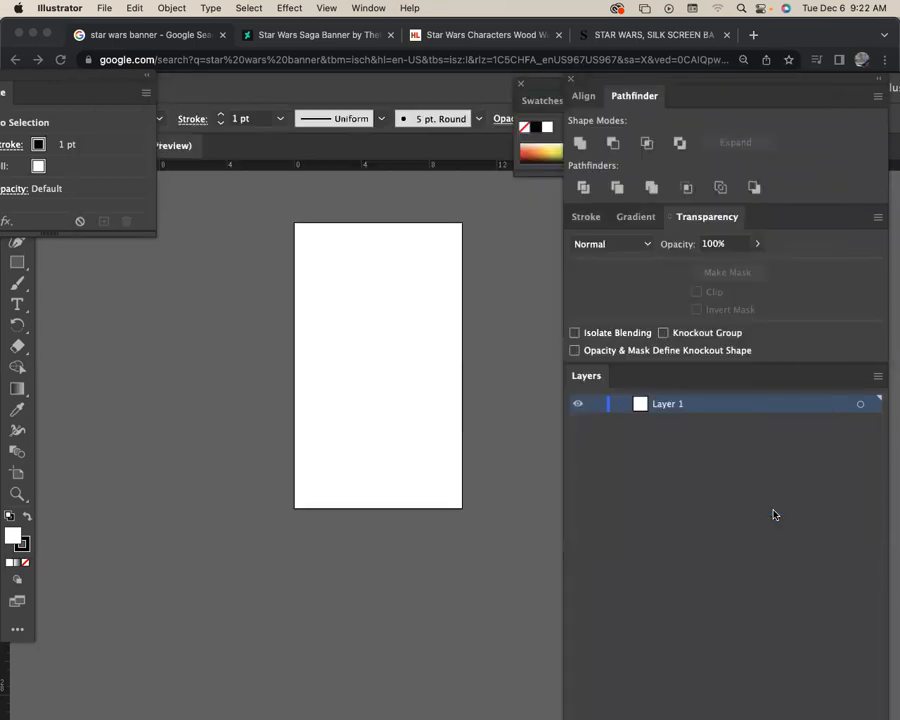
{"action": "left_click", "coordinate": [296, 227]}
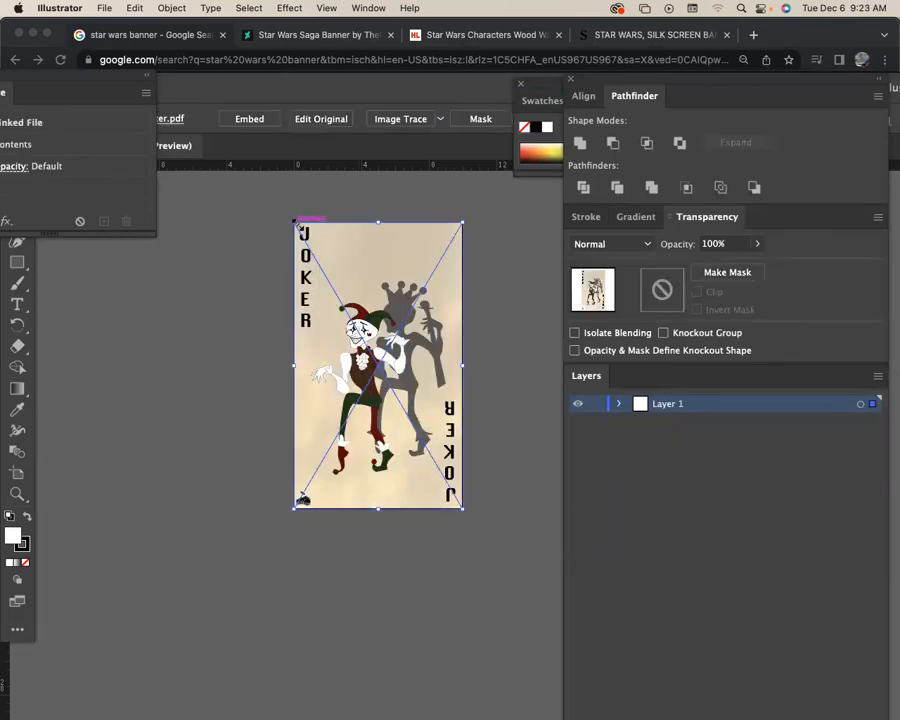
{"action": "left_click", "coordinate": [503, 381]}
{"action": "left_click", "coordinate": [455, 388]}
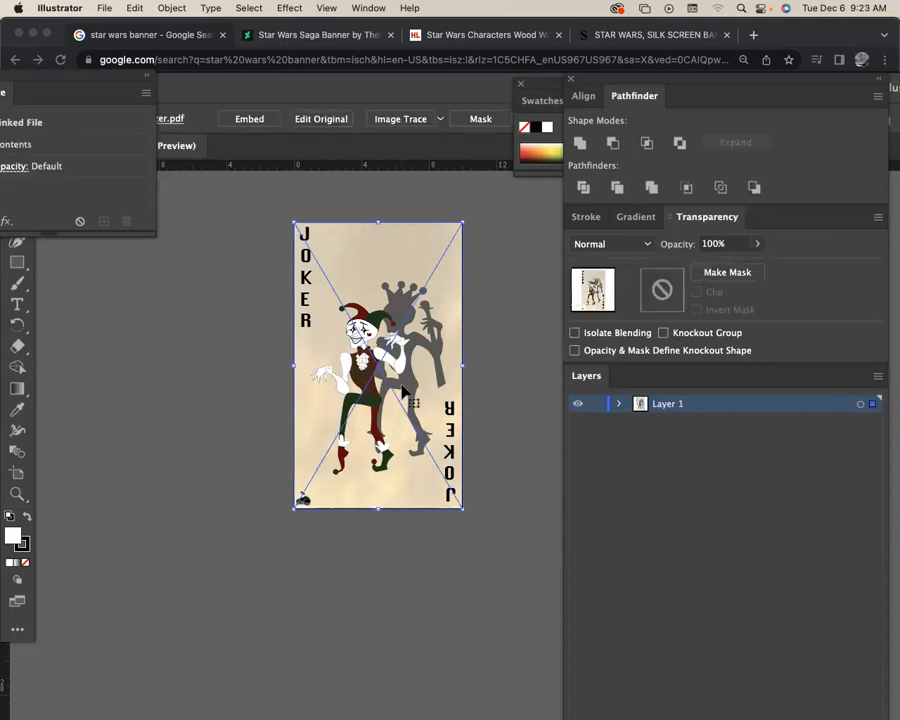
{"action": "left_click", "coordinate": [487, 393]}
{"action": "left_click", "coordinate": [430, 380]}
{"action": "left_click", "coordinate": [492, 387]}
{"action": "left_click", "coordinate": [440, 382]}
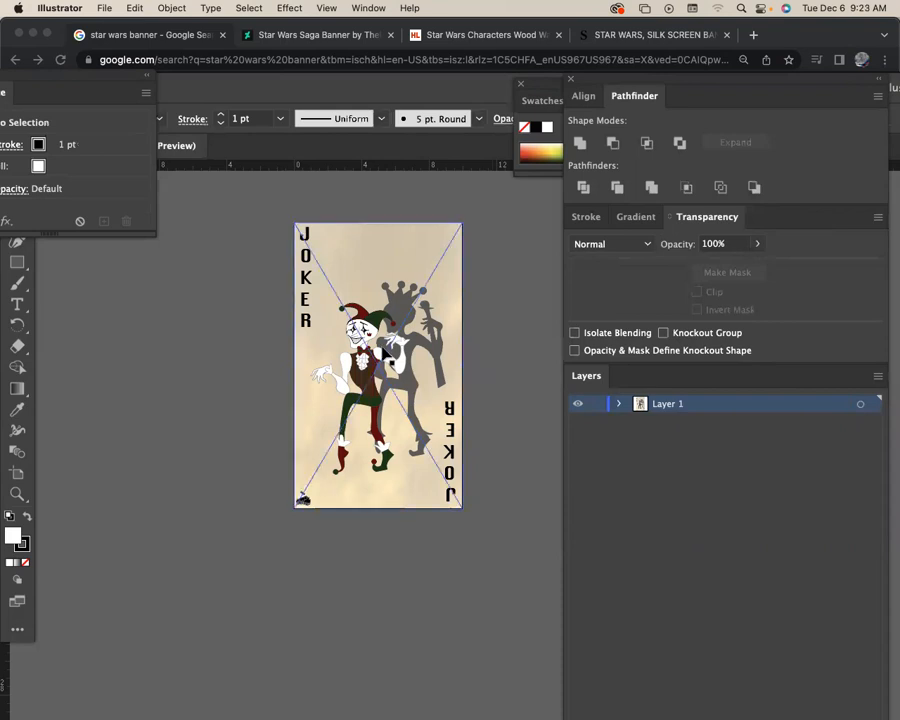
{"action": "left_click", "coordinate": [510, 367]}
{"action": "left_click", "coordinate": [391, 325]}
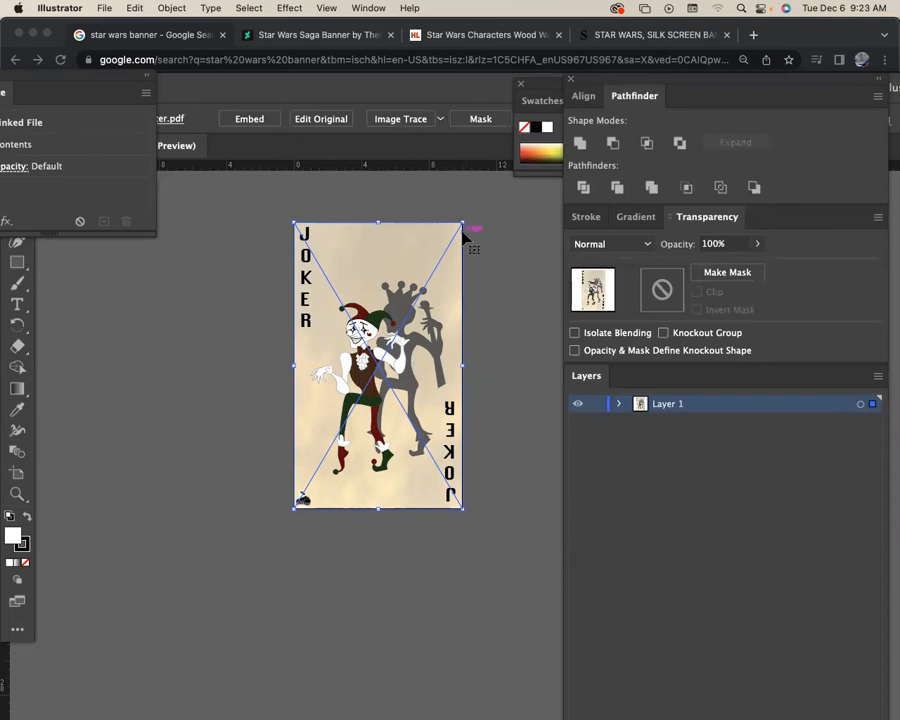
Move the Appearance panel below the artboard, deselect the poster and lock Layer 1.
{"action": "left_click_drag", "start_coordinate": [67, 76], "coordinate": [108, 24]}
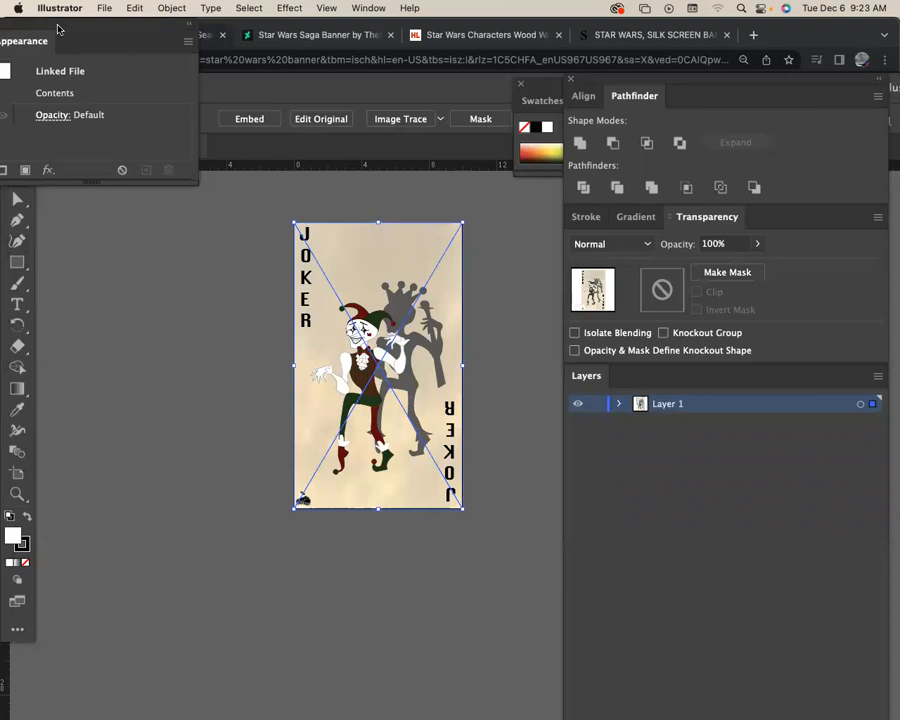
{"action": "left_click_drag", "start_coordinate": [60, 28], "coordinate": [239, 632]}
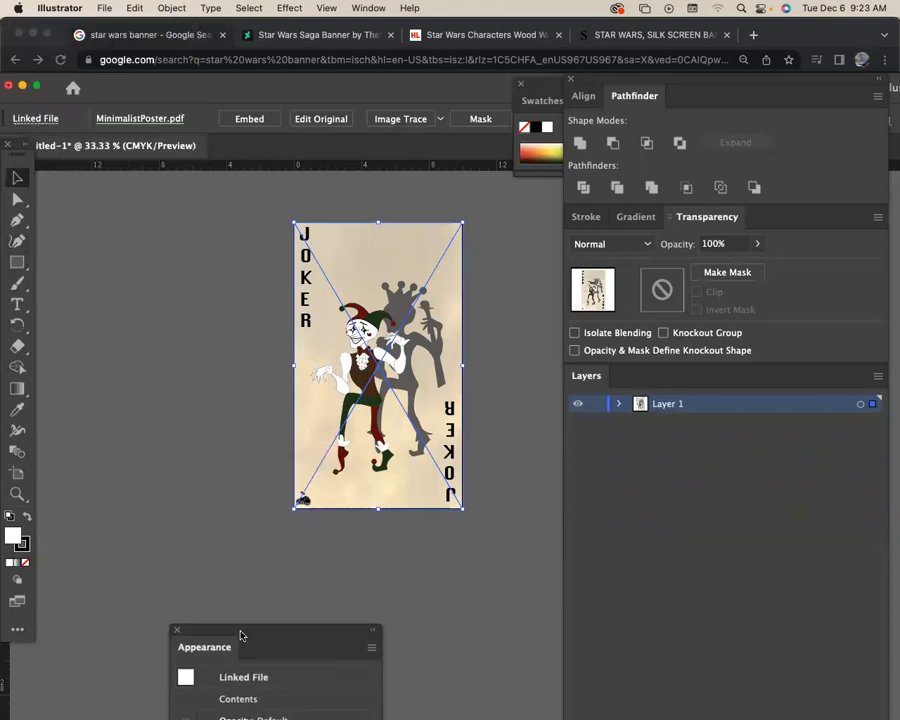
{"action": "left_click", "coordinate": [496, 440]}
{"action": "left_click", "coordinate": [596, 404]}
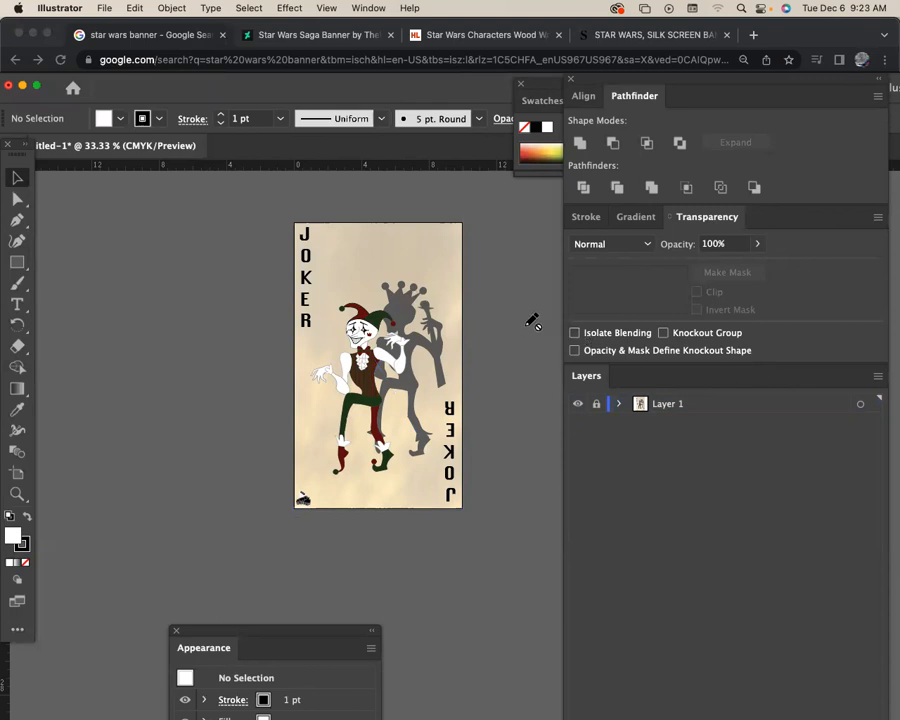
Examine the upper-left corner of the placed poster up close, including the JOKER lettering and the artboard edge.
{"action": "left_click", "coordinate": [17, 494]}
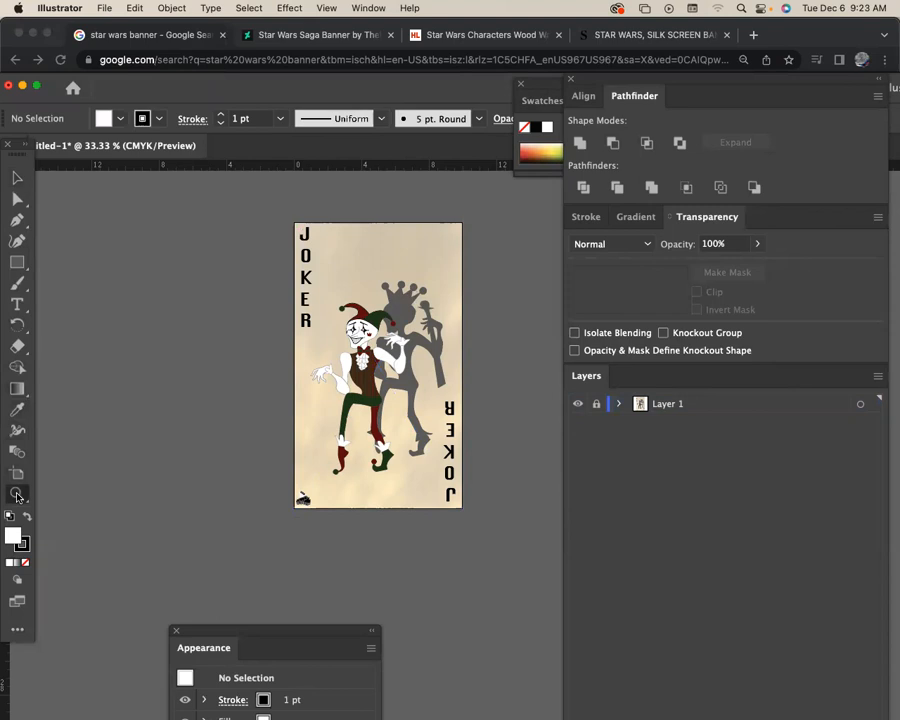
{"action": "left_click_drag", "start_coordinate": [285, 195], "coordinate": [345, 263]}
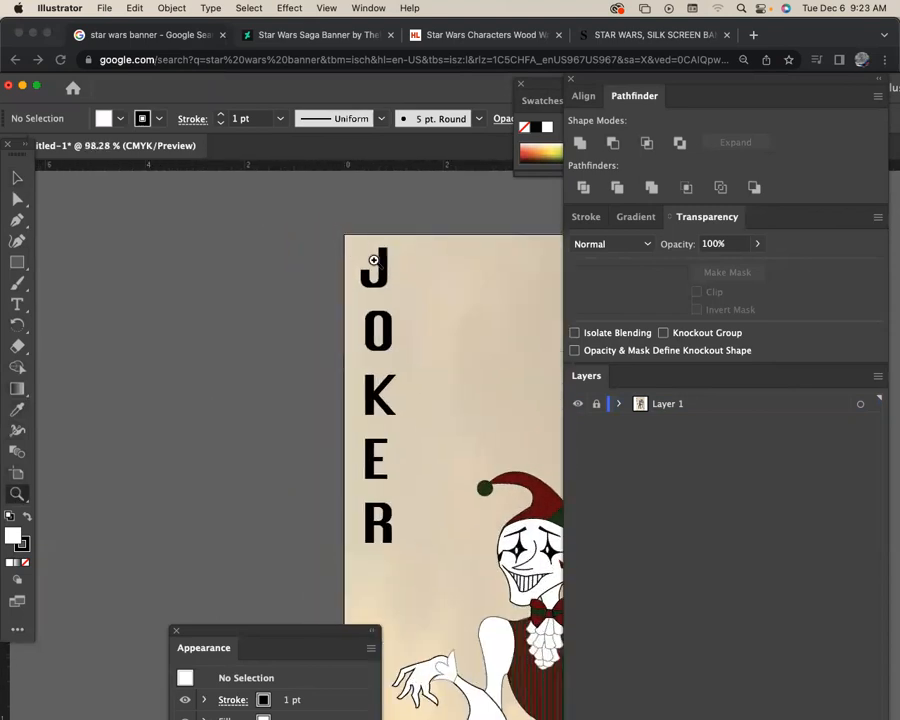
{"action": "key", "text": "super+1"}
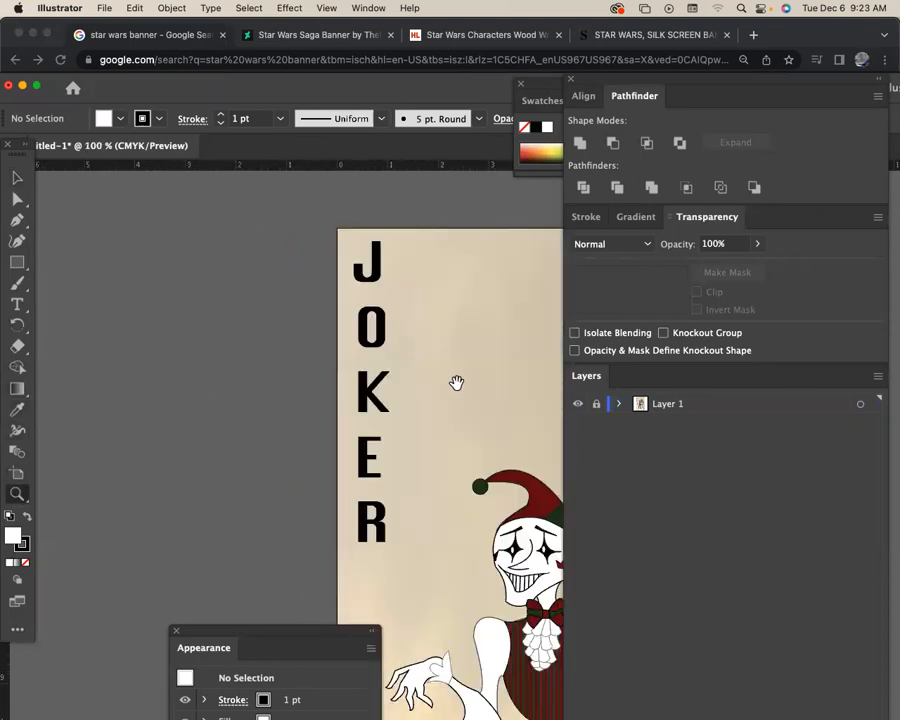
{"action": "key", "text": "super+minus"}
{"action": "key", "text": "super+minus"}
{"action": "key", "text": "super+minus"}
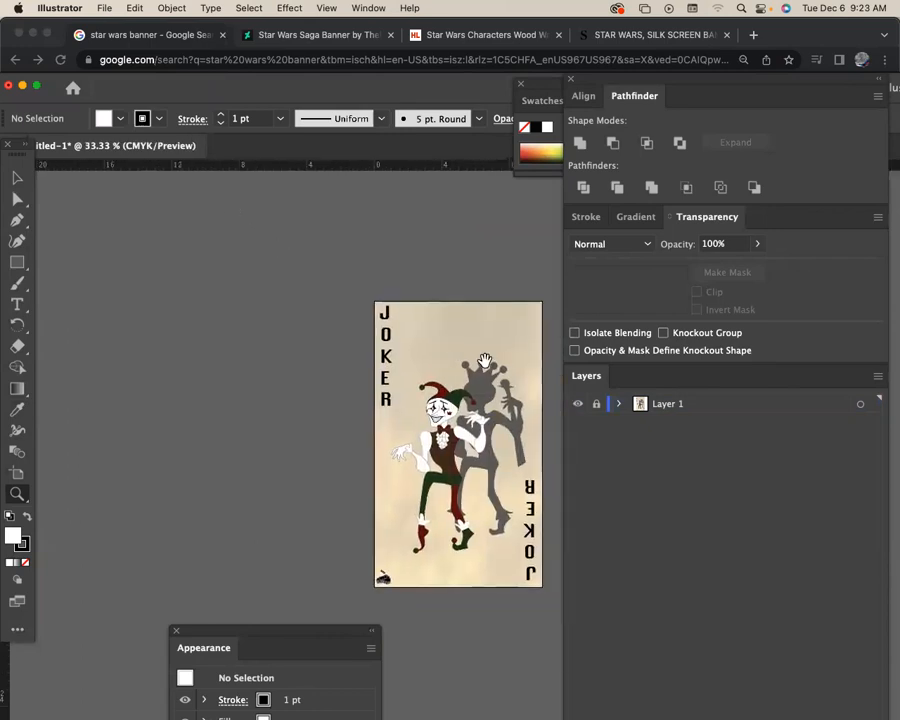
{"action": "left_click_drag", "start_coordinate": [484, 360], "coordinate": [381, 323]}
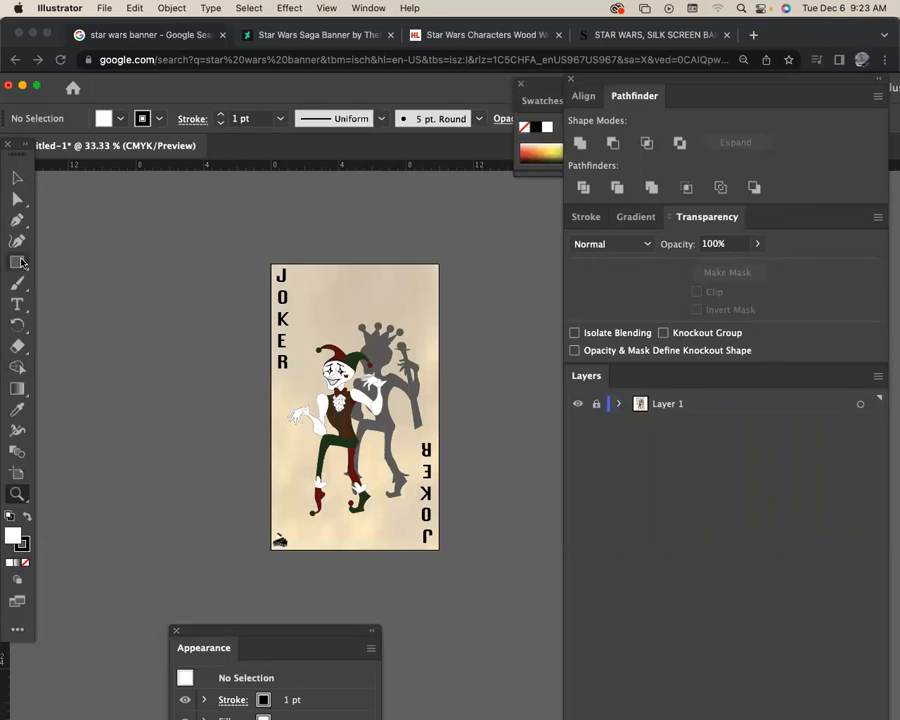
Unlock Layer 1 and select the placed poster to check its edges against the artboard.
{"action": "left_click", "coordinate": [17, 177]}
{"action": "left_click", "coordinate": [596, 403]}
{"action": "left_click", "coordinate": [362, 390]}
{"action": "left_click", "coordinate": [267, 266]}
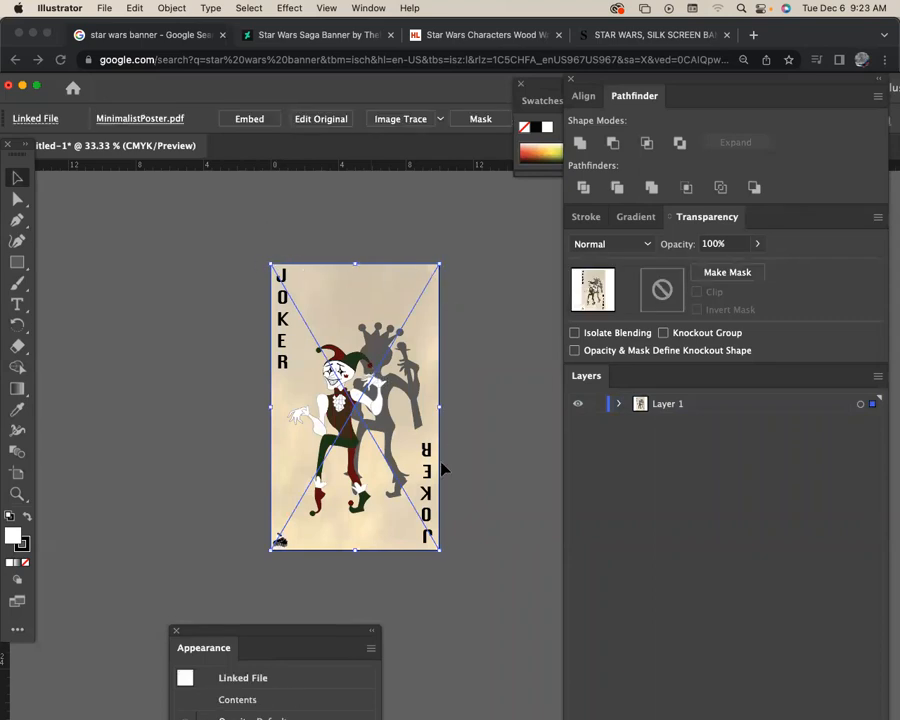
{"action": "left_click", "coordinate": [466, 320]}
{"action": "left_click", "coordinate": [394, 303]}
Hide Layer 1 and create a new layer named background.
{"action": "left_click", "coordinate": [577, 404]}
{"action": "key", "text": "super+y"}
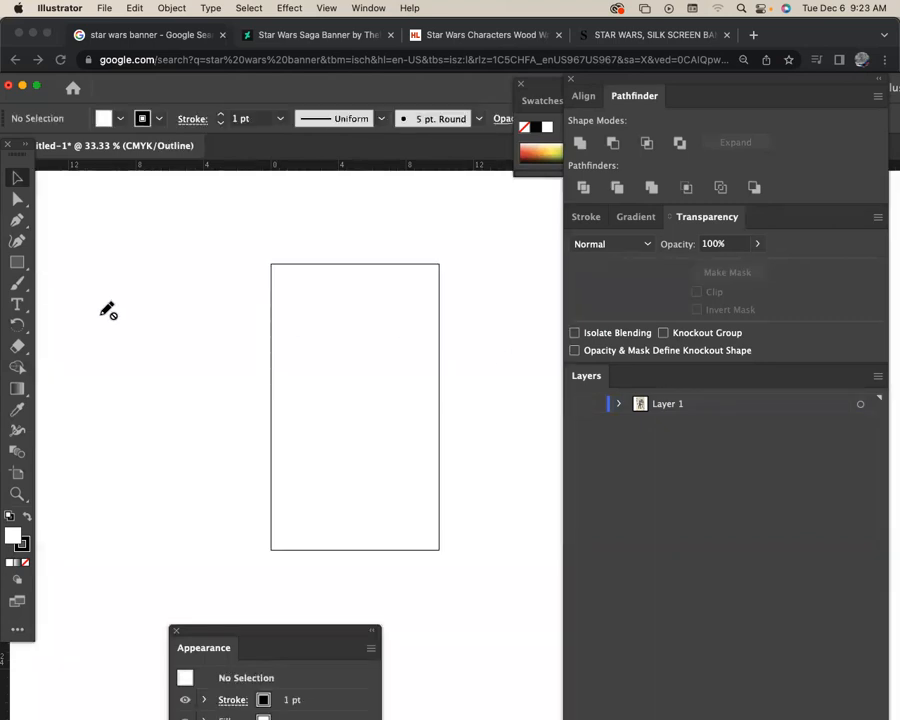
{"action": "left_click", "coordinate": [877, 376]}
{"action": "left_click", "coordinate": [776, 318]}
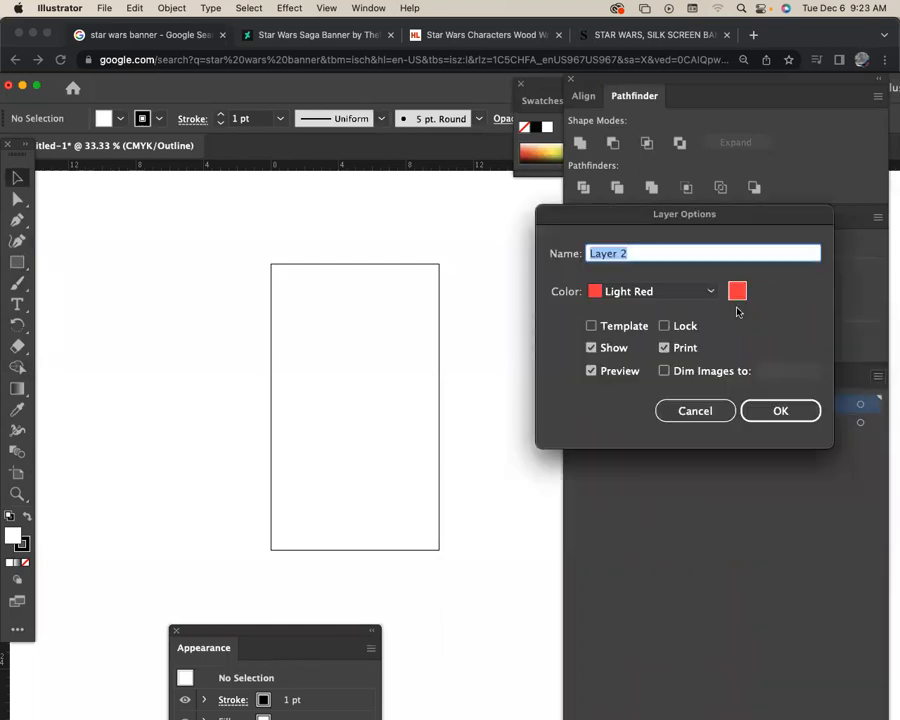
{"action": "type", "text": "background"}
{"action": "key", "text": "Return"}
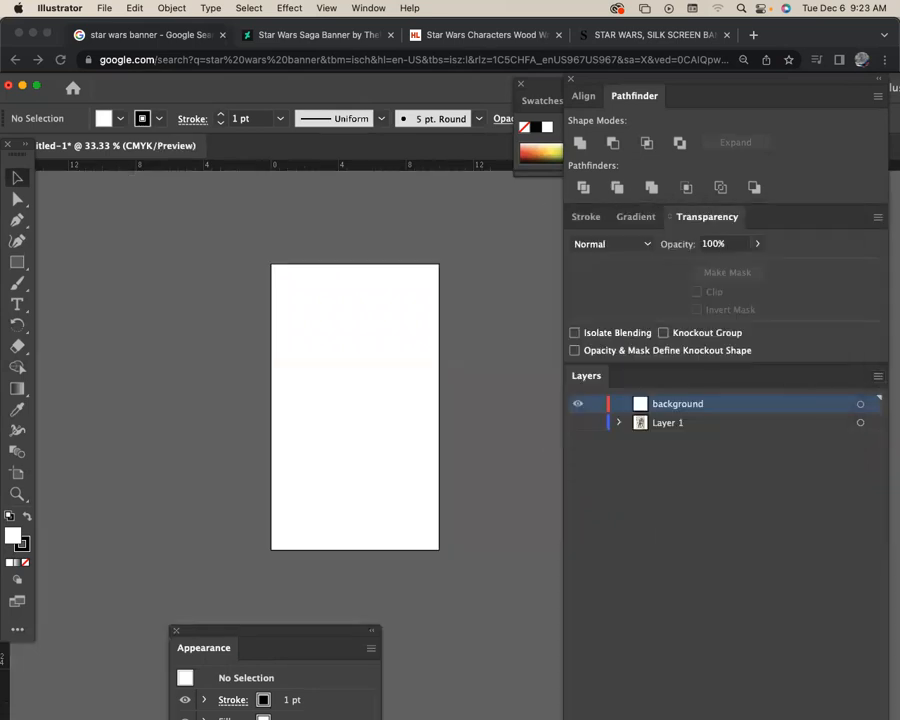
Activate the Rectangle tool and set the fill color to a dark red.
{"action": "key", "text": "m"}
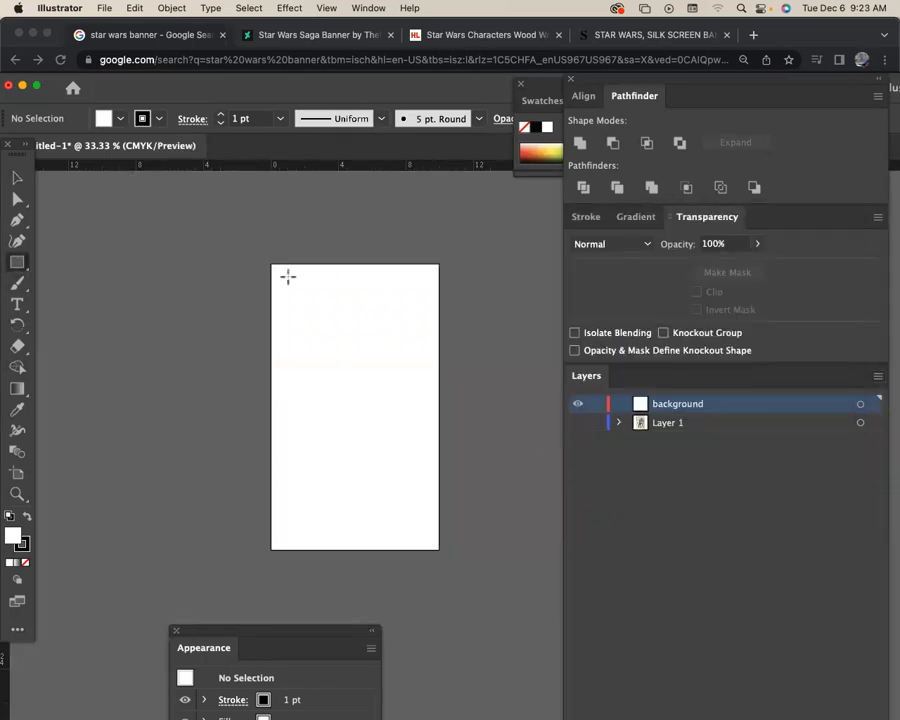
{"action": "double_click", "coordinate": [13, 536]}
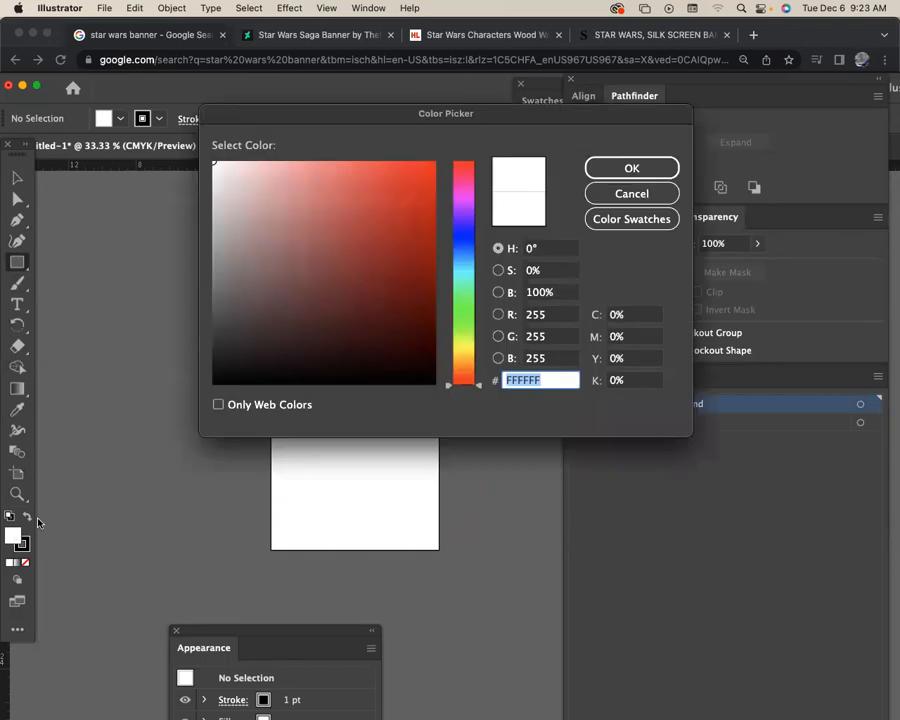
{"action": "left_click", "coordinate": [384, 255]}
{"action": "left_click", "coordinate": [631, 167]}
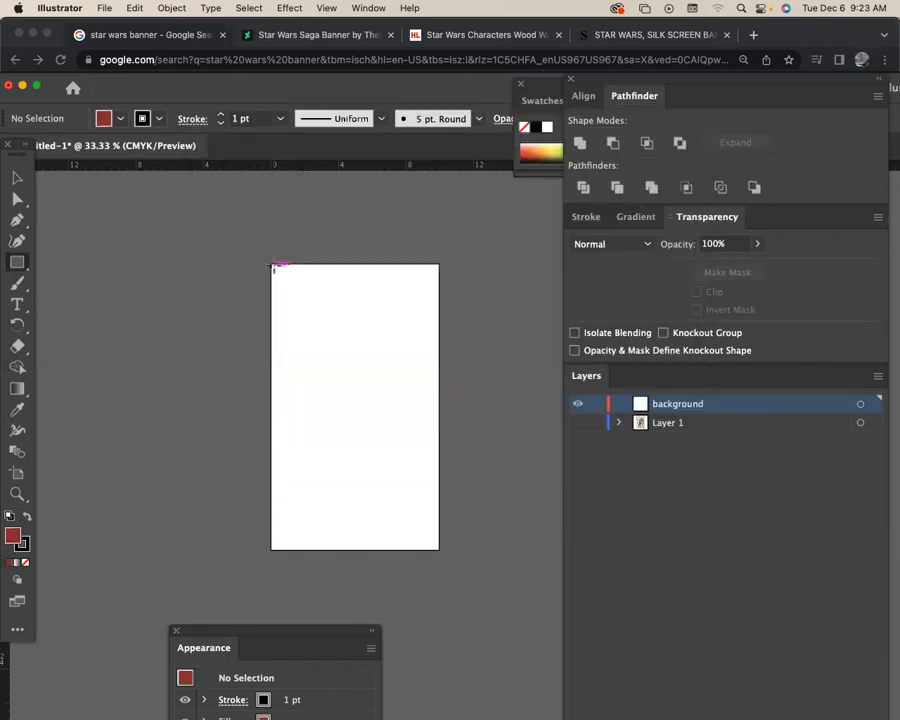
Draw a dark red rectangle covering the whole artboard on the background layer and delete it.
{"action": "left_click_drag", "start_coordinate": [271, 266], "coordinate": [438, 549]}
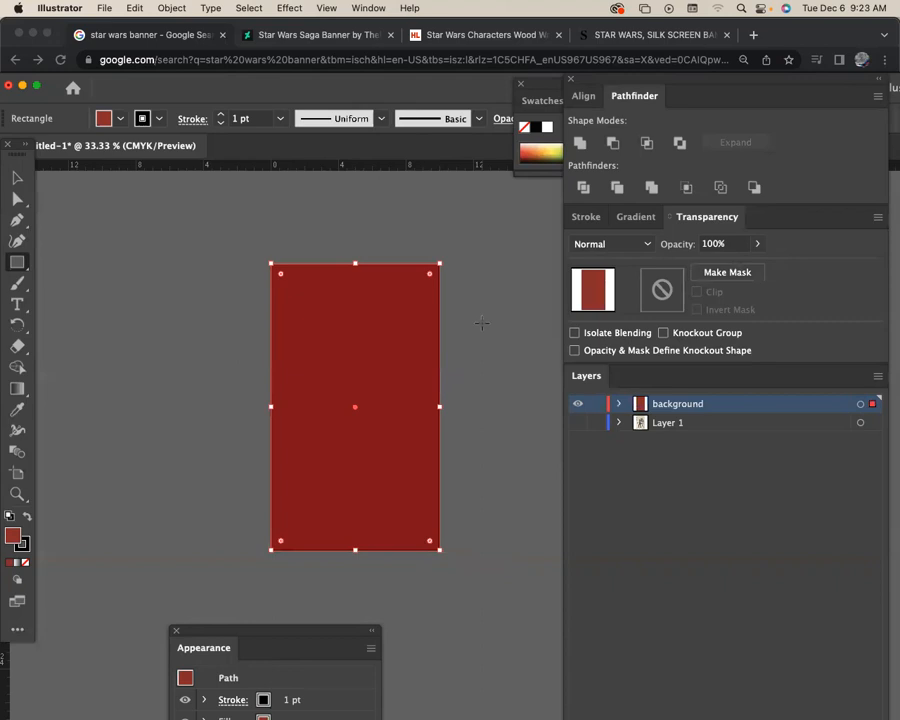
{"action": "key", "text": "v"}
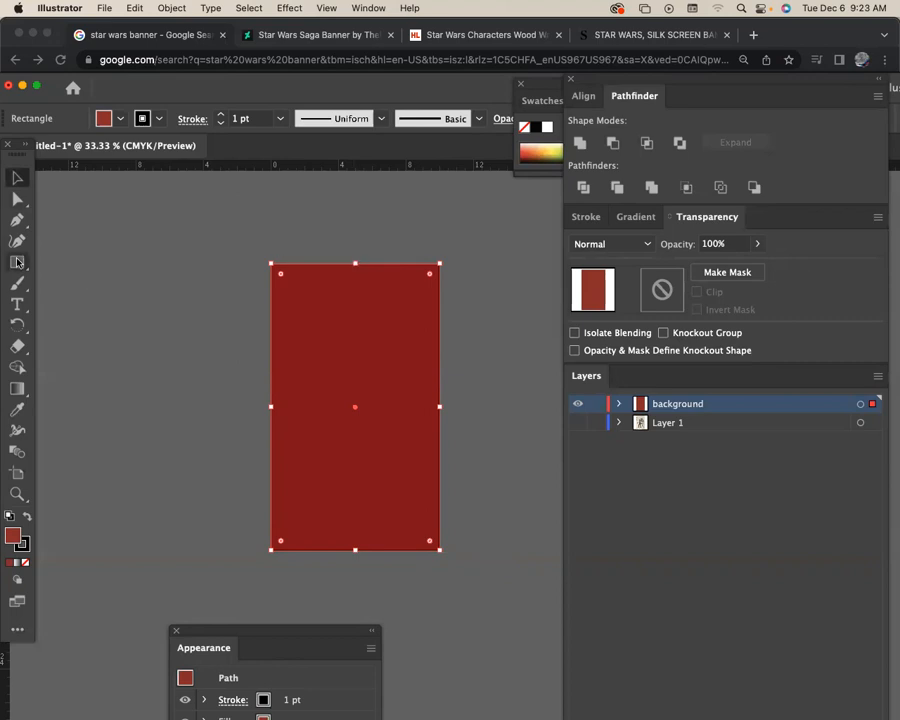
{"action": "key", "text": "Delete"}
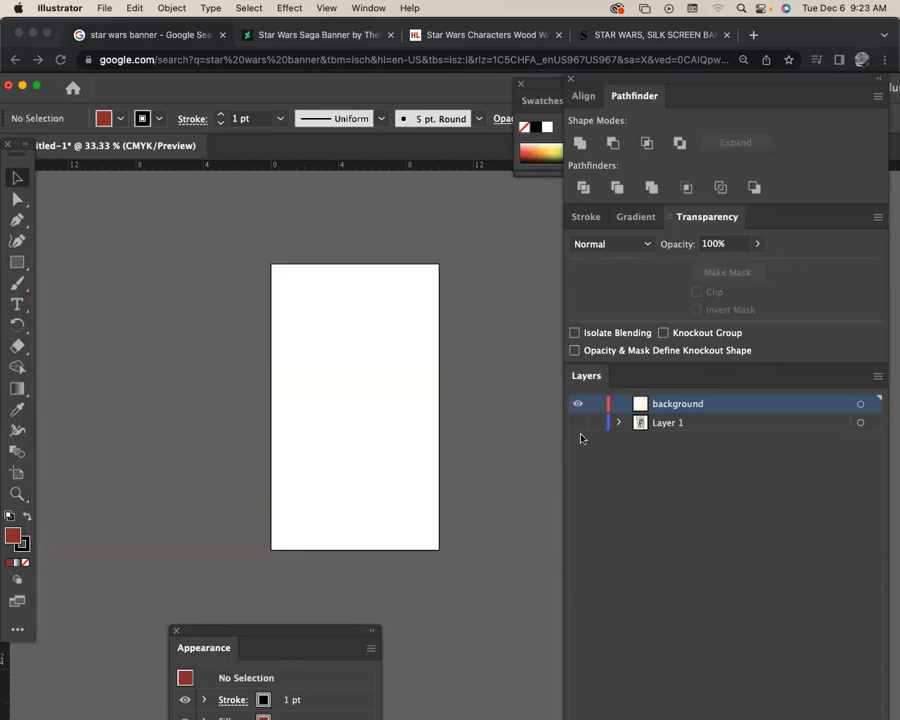
Show Layer 1 again and create an 11 x 18 in rectangle on the background layer.
{"action": "left_click", "coordinate": [578, 422]}
{"action": "key", "text": "m"}
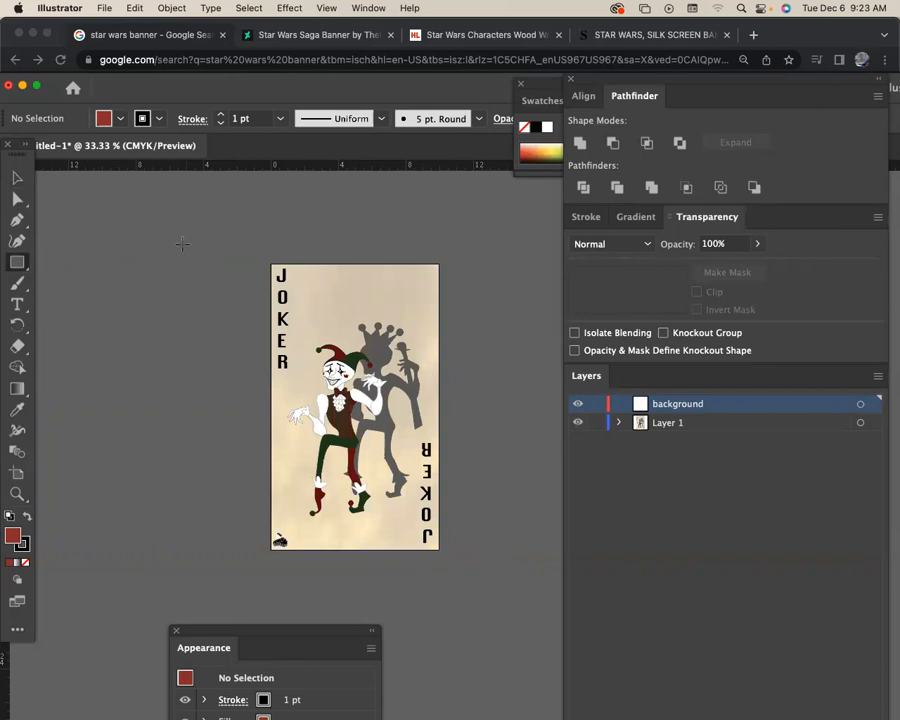
{"action": "left_click", "coordinate": [182, 244]}
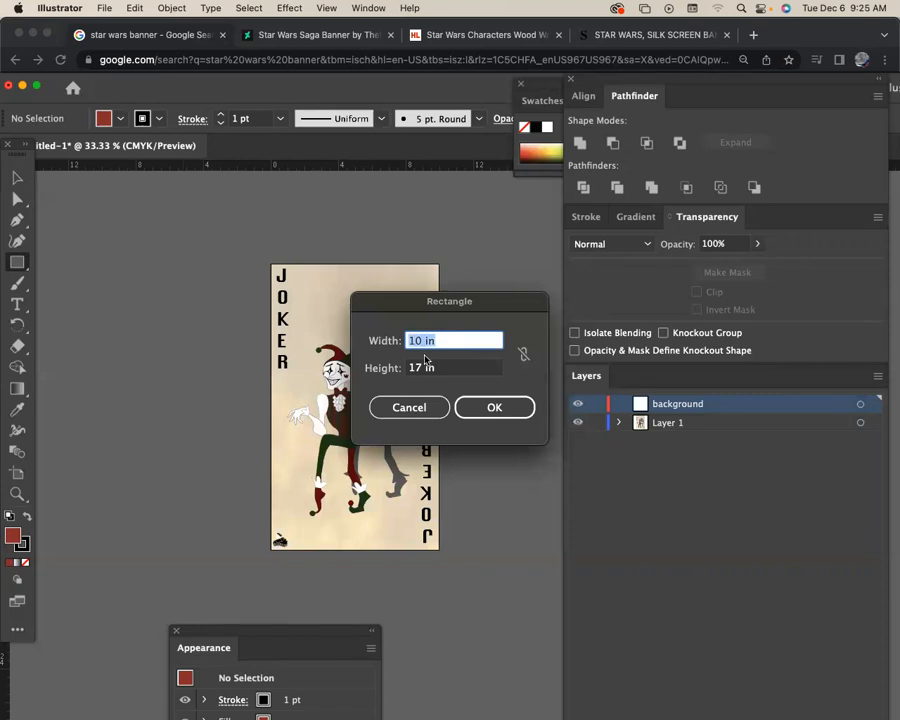
{"action": "type", "text": "11"}
{"action": "key", "text": "Tab"}
{"action": "type", "text": "18"}
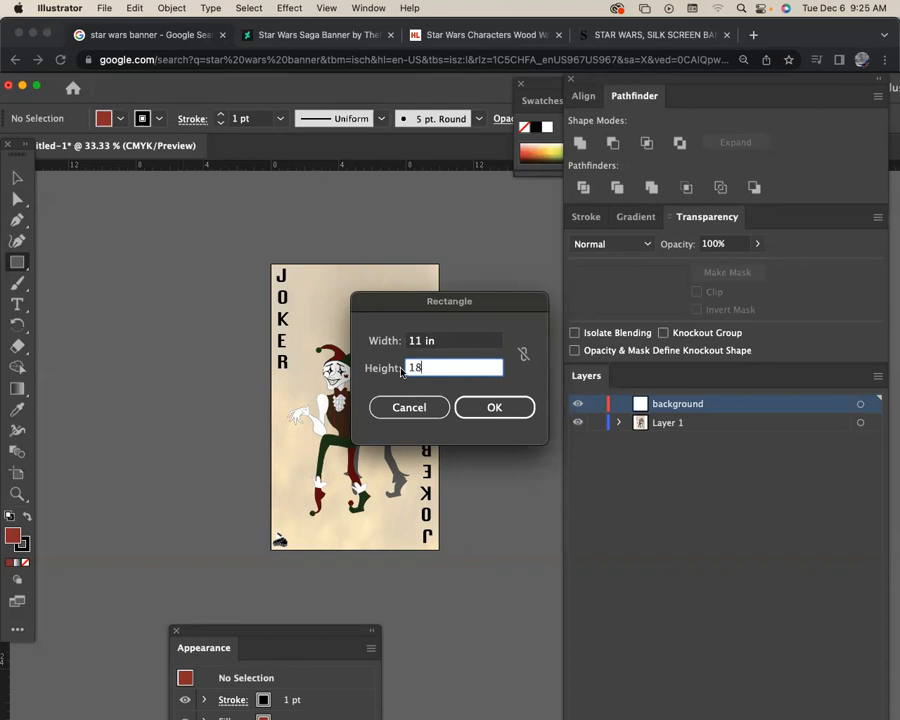
{"action": "left_click", "coordinate": [479, 408]}
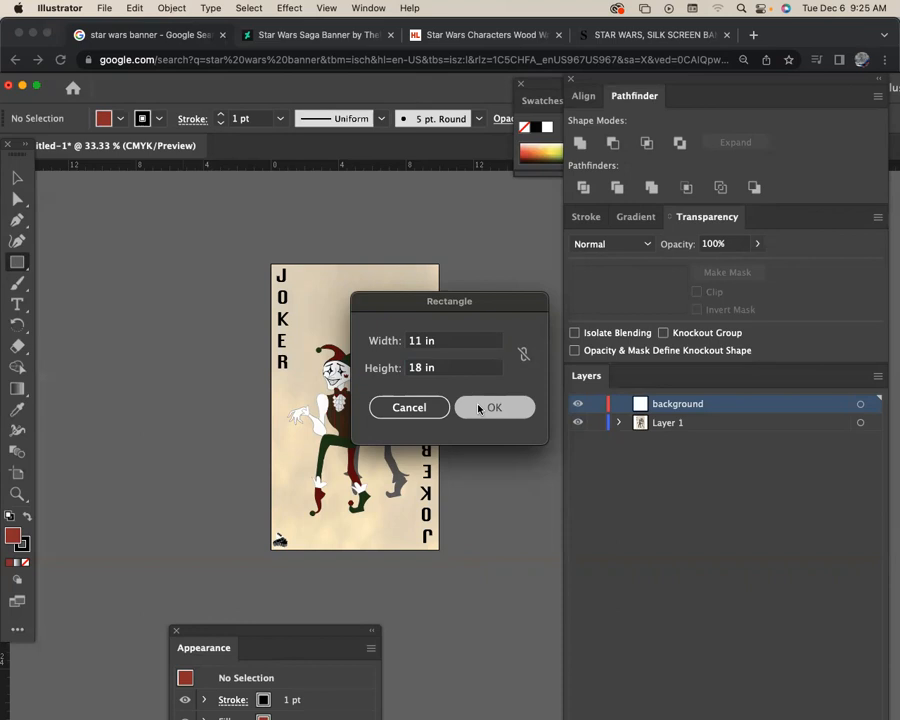
{"action": "left_click", "coordinate": [478, 408]}
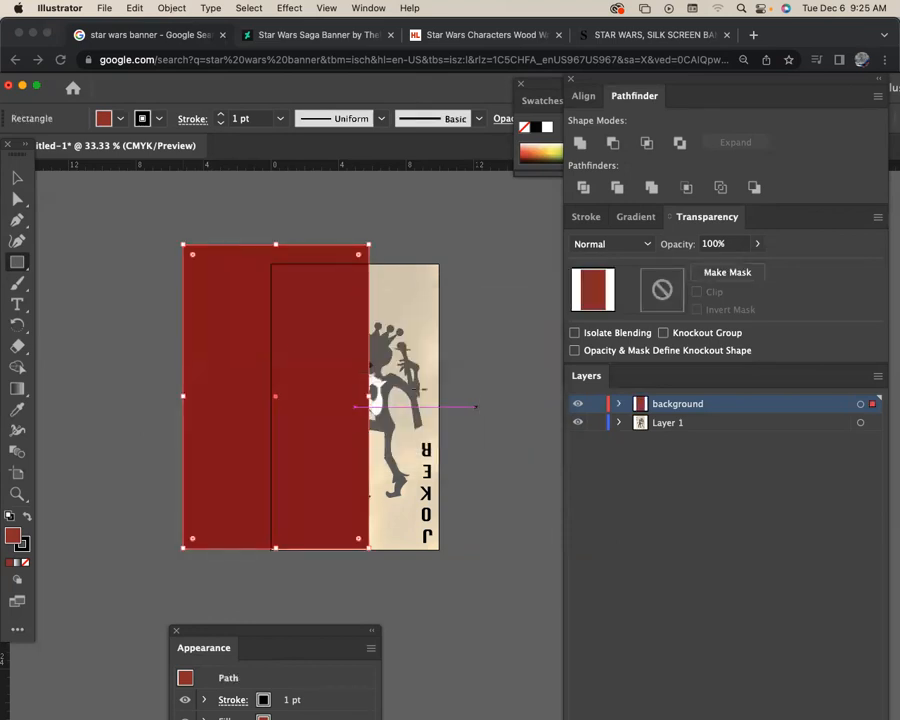
Center the rectangle over the artboard so it overhangs every side evenly, and fill it with bright yellow.
{"action": "left_click", "coordinate": [16, 177]}
{"action": "left_click_drag", "start_coordinate": [278, 400], "coordinate": [352, 417]}
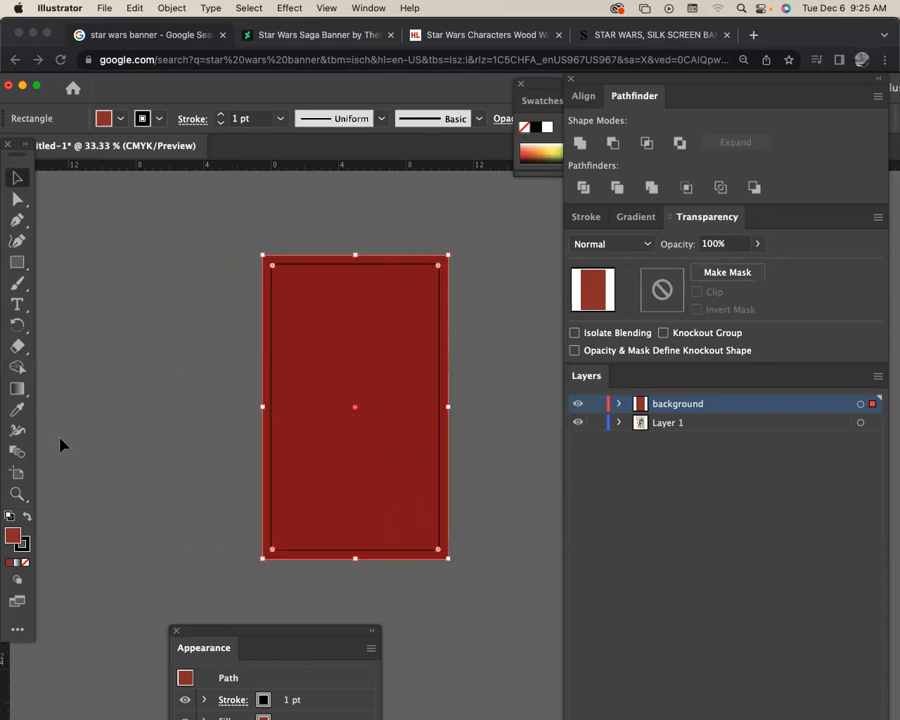
{"action": "double_click", "coordinate": [15, 537]}
{"action": "left_click", "coordinate": [468, 348]}
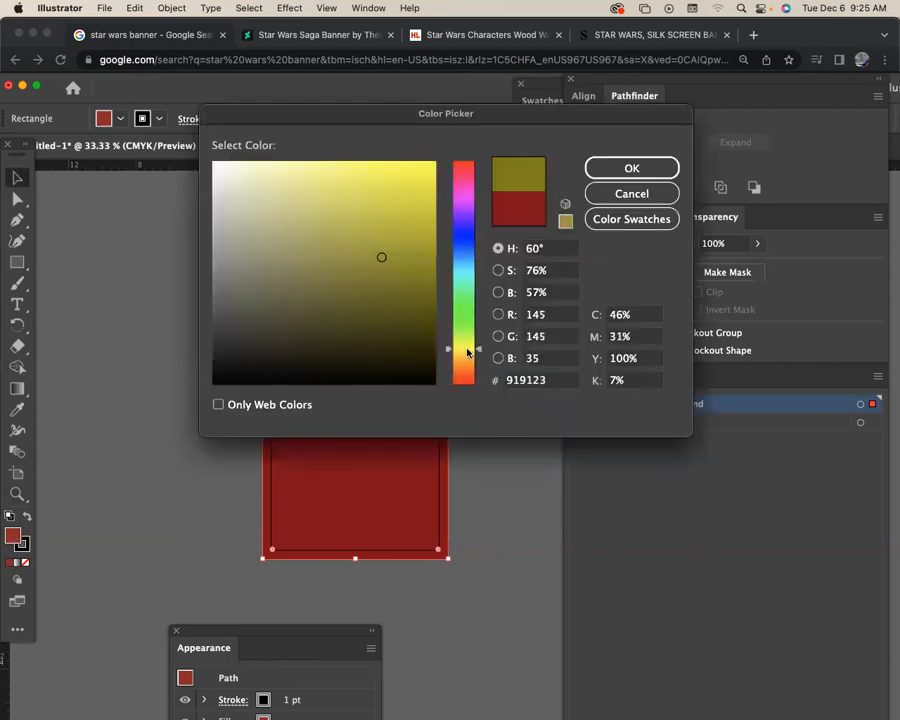
{"action": "left_click", "coordinate": [421, 175]}
{"action": "left_click", "coordinate": [644, 169]}
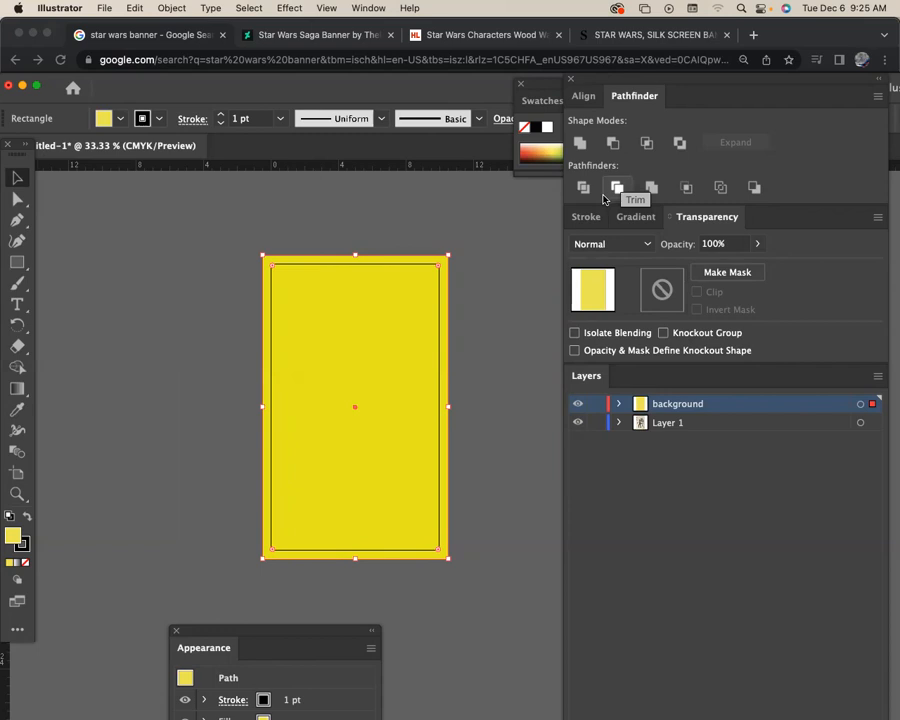
{"action": "left_click", "coordinate": [605, 190]}
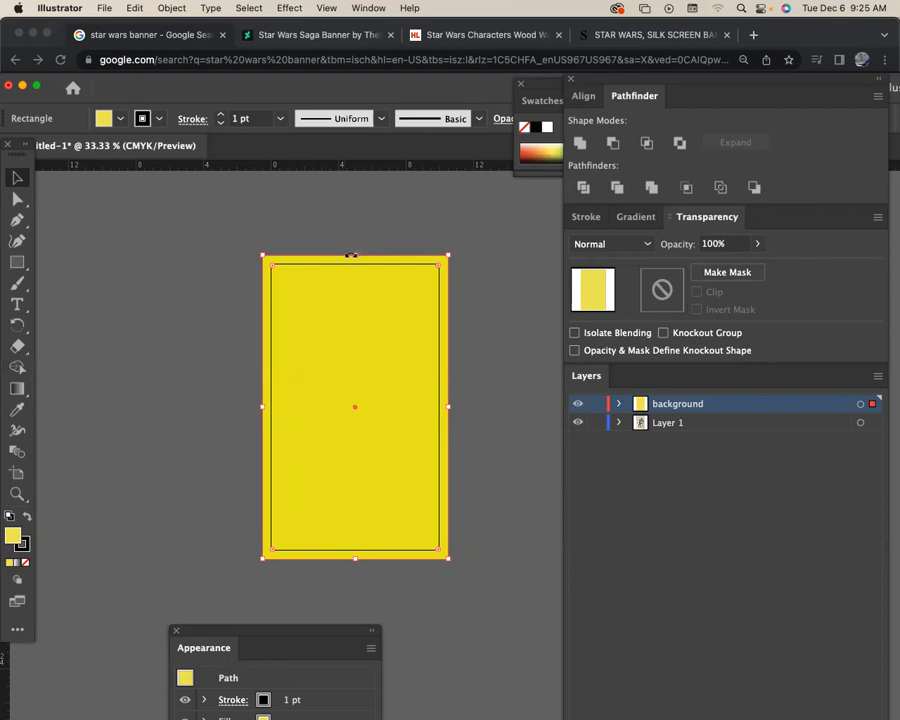
Try resizing the yellow rectangle from its upper edge, ending at a height of about 18.02 in.
{"action": "mouse_move", "coordinate": [354, 256]}
{"action": "left_mouse_down"}
{"action": "mouse_move", "coordinate": [354, 394]}
{"action": "mouse_move", "coordinate": [348, 242]}
{"action": "mouse_move", "coordinate": [347, 256]}
{"action": "left_mouse_up"}
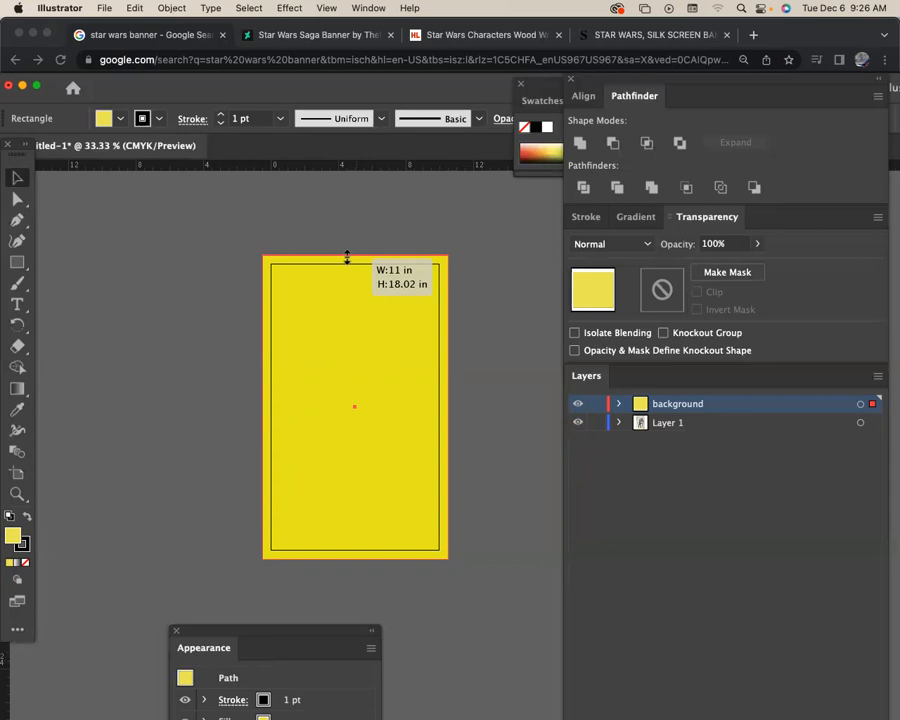
{"action": "left_click_drag", "start_coordinate": [347, 257], "coordinate": [350, 256]}
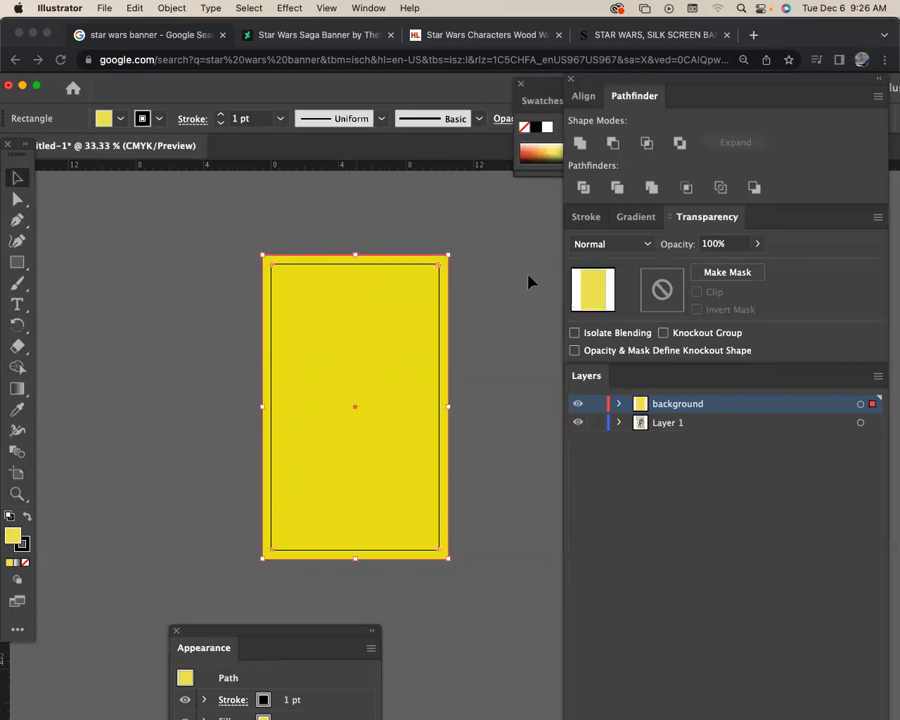
{"action": "key", "text": "super+z"}
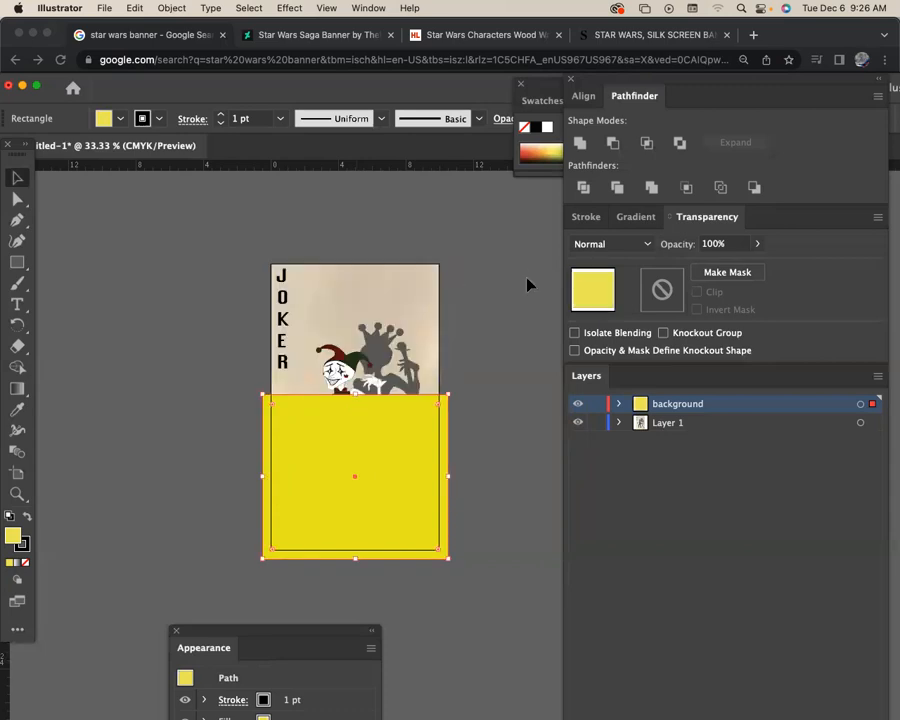
{"action": "key", "text": "super+shift+z"}
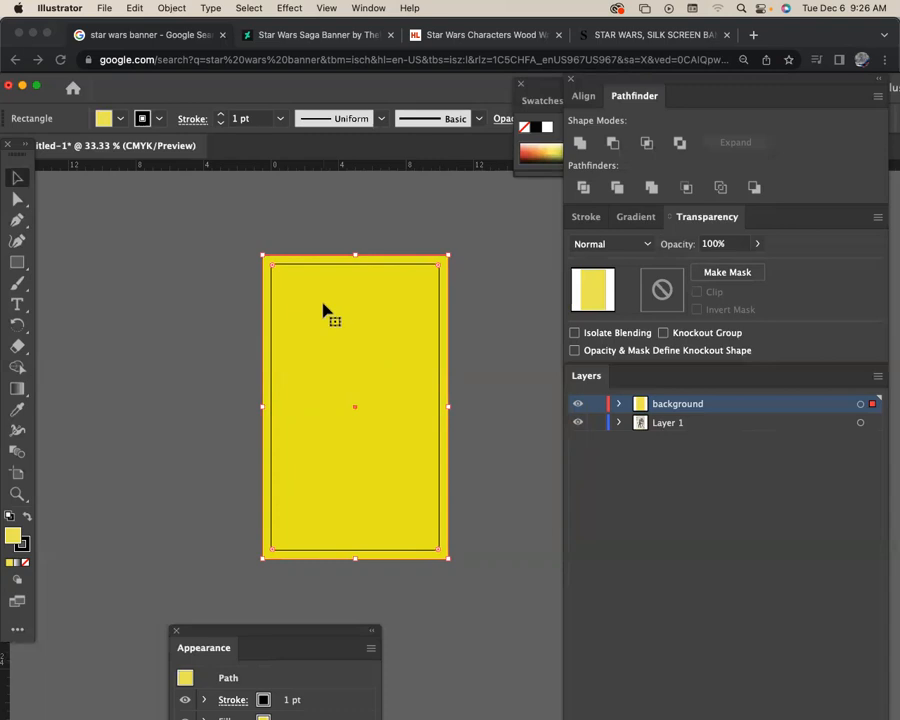
Remove the black stroke from the yellow rectangle and make the fill active again.
{"action": "left_click", "coordinate": [23, 545]}
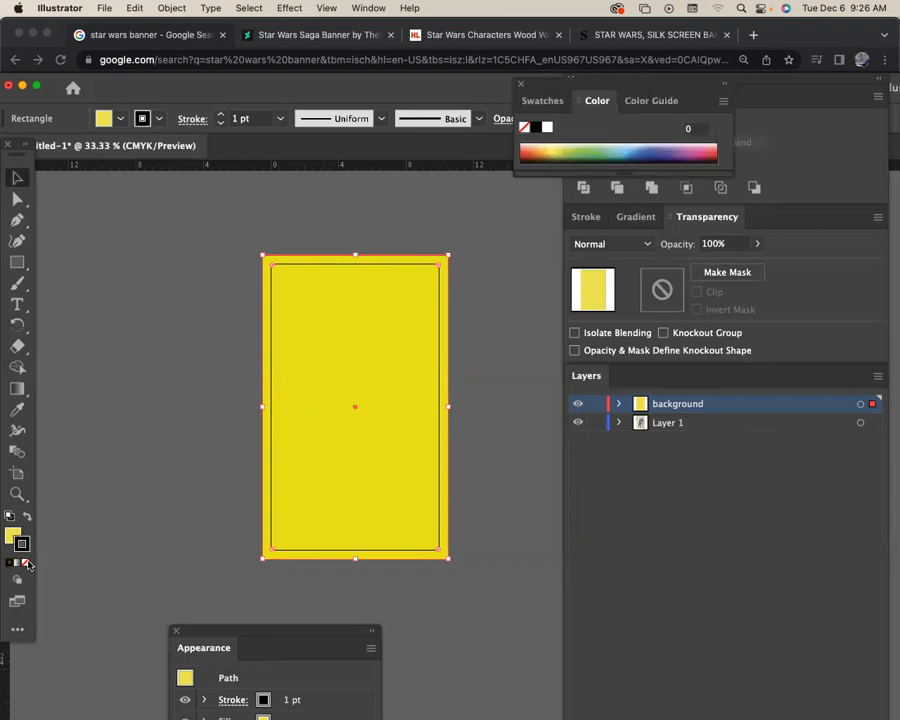
{"action": "left_click", "coordinate": [26, 564]}
{"action": "left_click", "coordinate": [12, 533]}
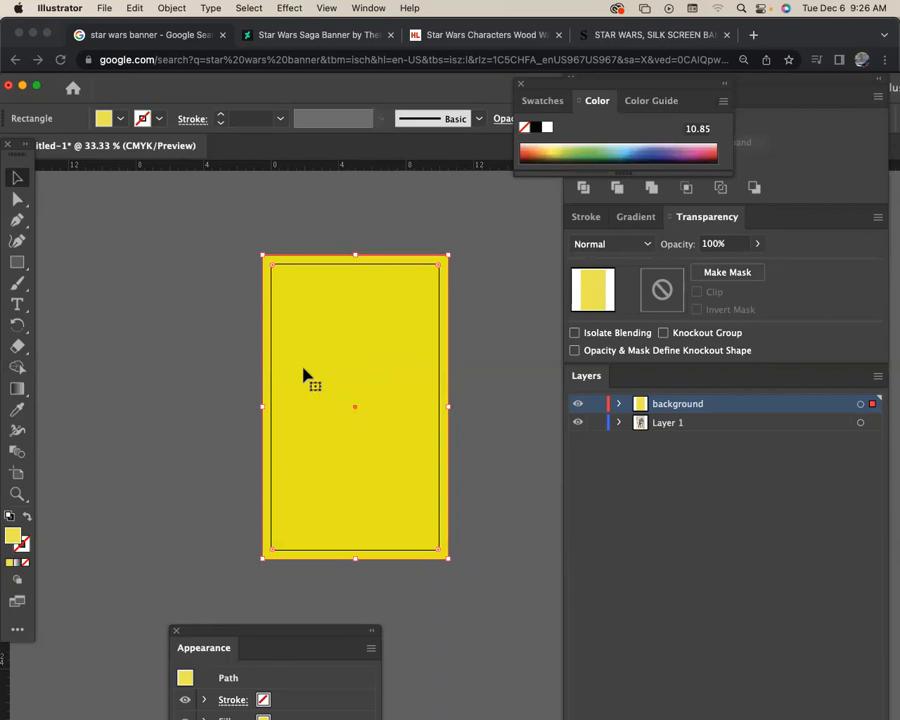
Examine how far the yellow rectangle extends past the artboard edge around its upper-left corner.
{"action": "key", "text": "z"}
{"action": "left_click_drag", "start_coordinate": [238, 270], "coordinate": [400, 345]}
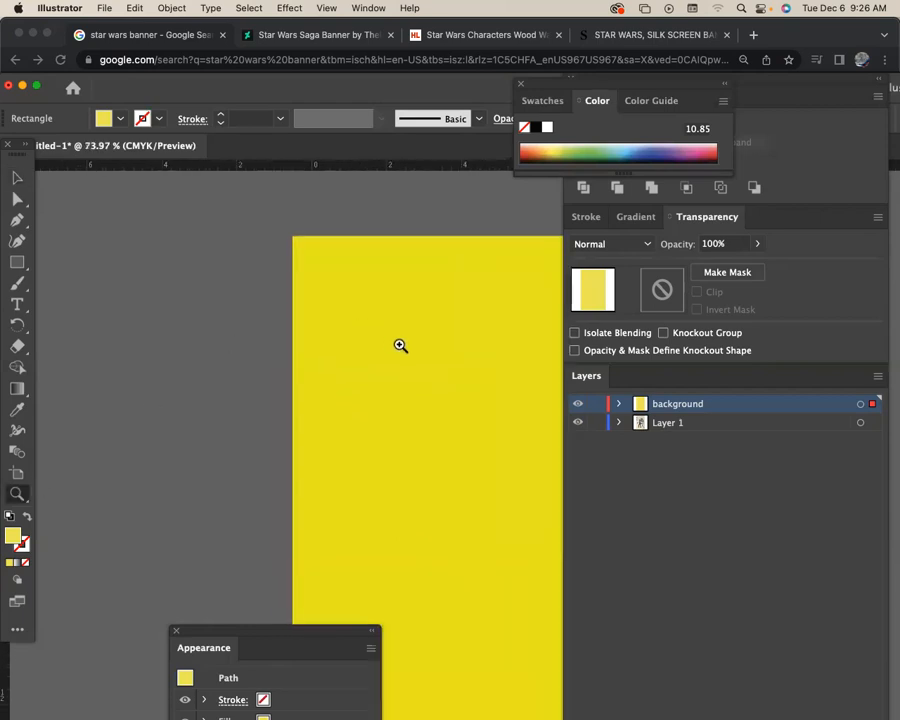
{"action": "left_click_drag", "start_coordinate": [315, 293], "coordinate": [357, 337]}
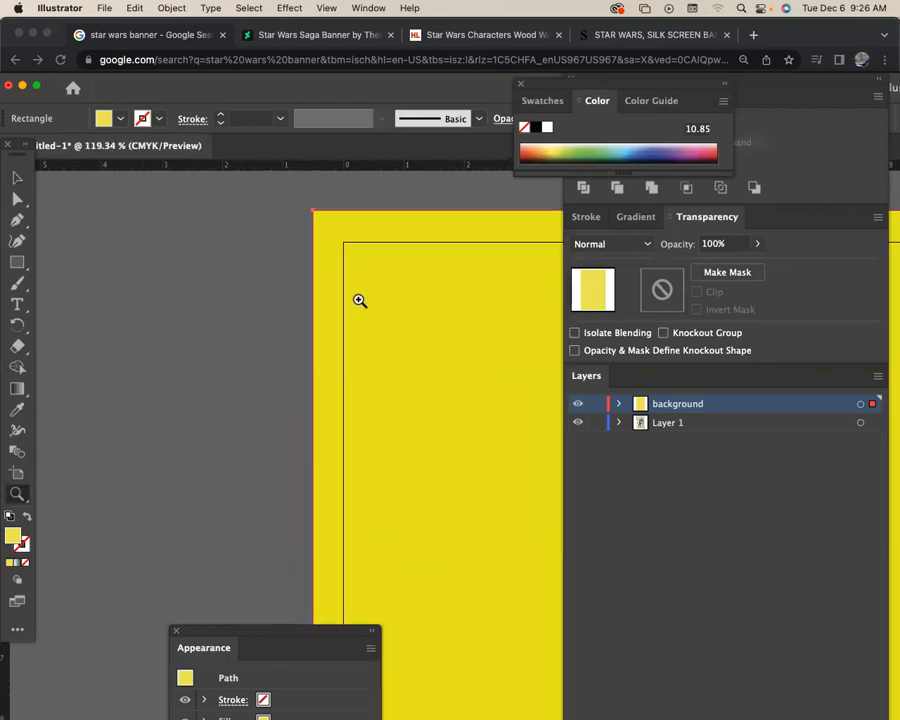
{"action": "left_click_drag", "start_coordinate": [470, 447], "coordinate": [150, 302]}
{"action": "key", "text": "super+minus"}
{"action": "key", "text": "super+minus"}
{"action": "key", "text": "super+minus"}
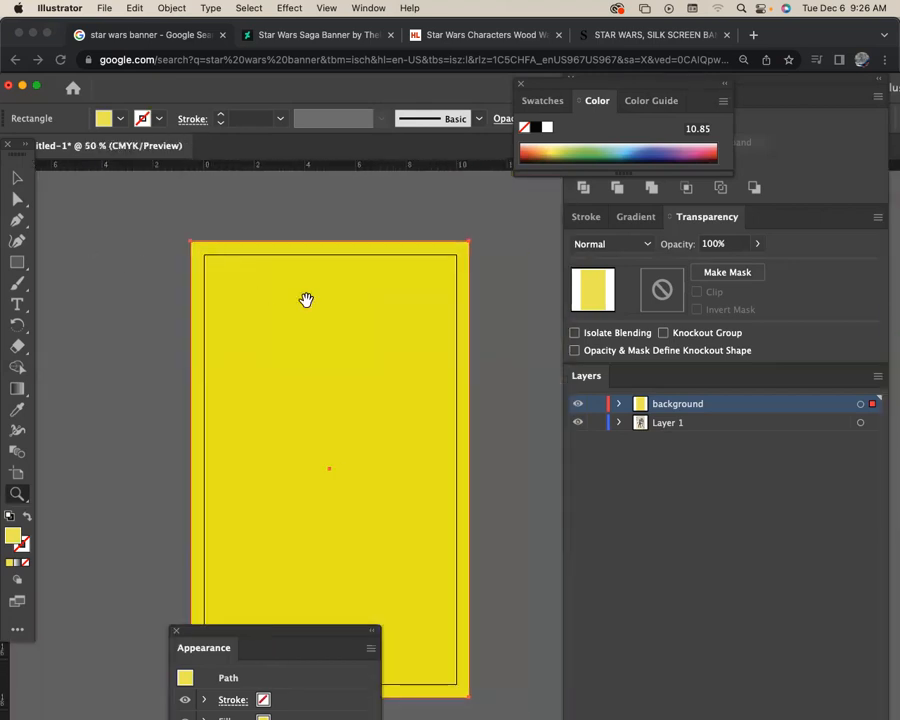
{"action": "key", "text": "super+minus"}
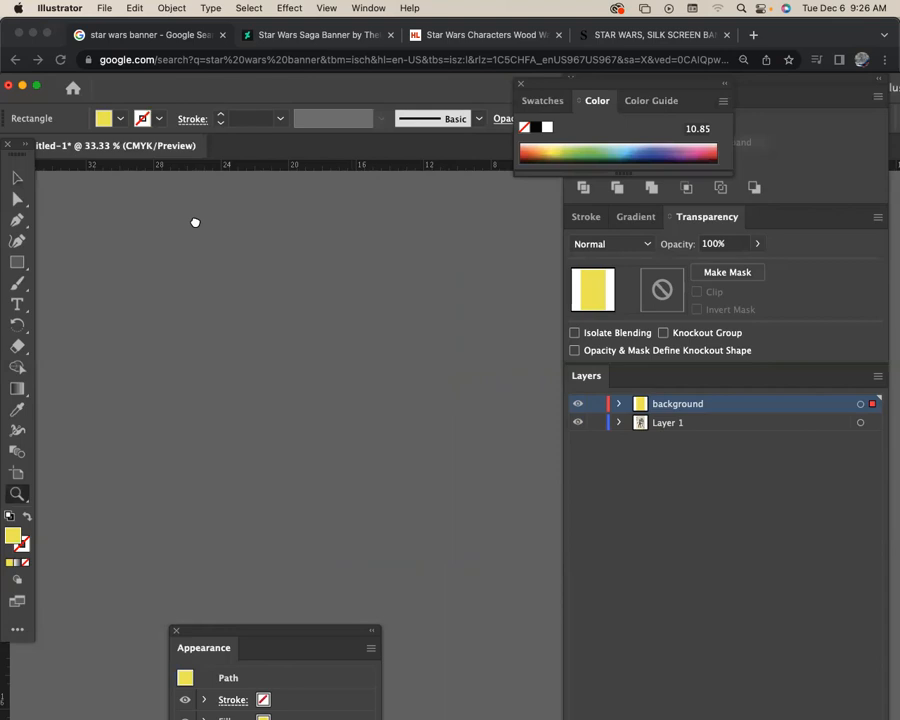
{"action": "left_click_drag", "start_coordinate": [452, 338], "coordinate": [318, 339]}
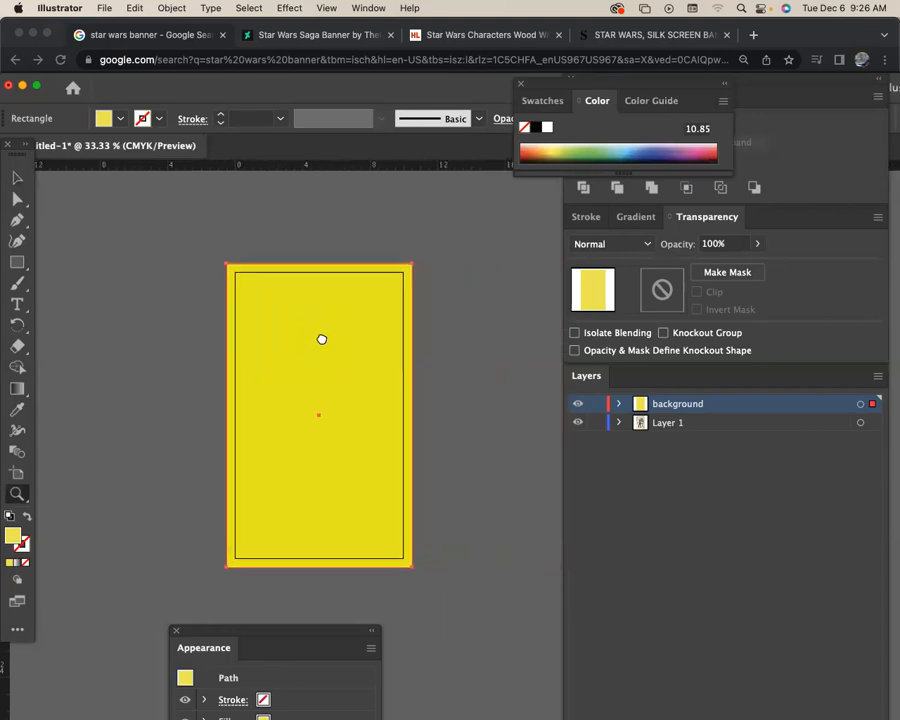
Move the floating Color panel clear of the Pathfinder options and realign the rectangle centrally over the artboard.
{"action": "left_click_drag", "start_coordinate": [554, 84], "coordinate": [383, 79]}
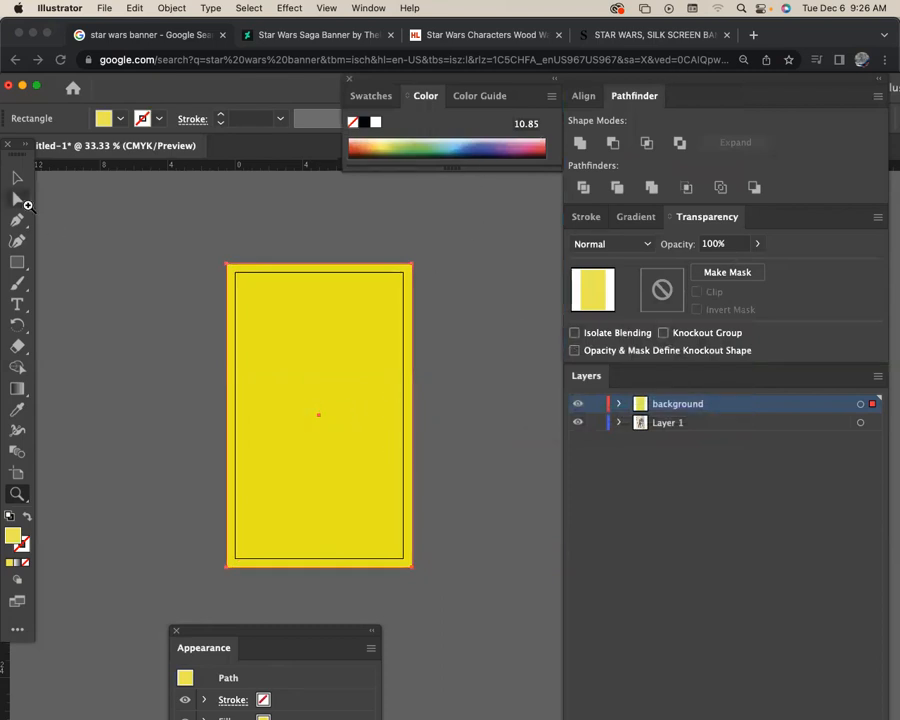
{"action": "key", "text": "v"}
{"action": "left_click_drag", "start_coordinate": [364, 397], "coordinate": [319, 423]}
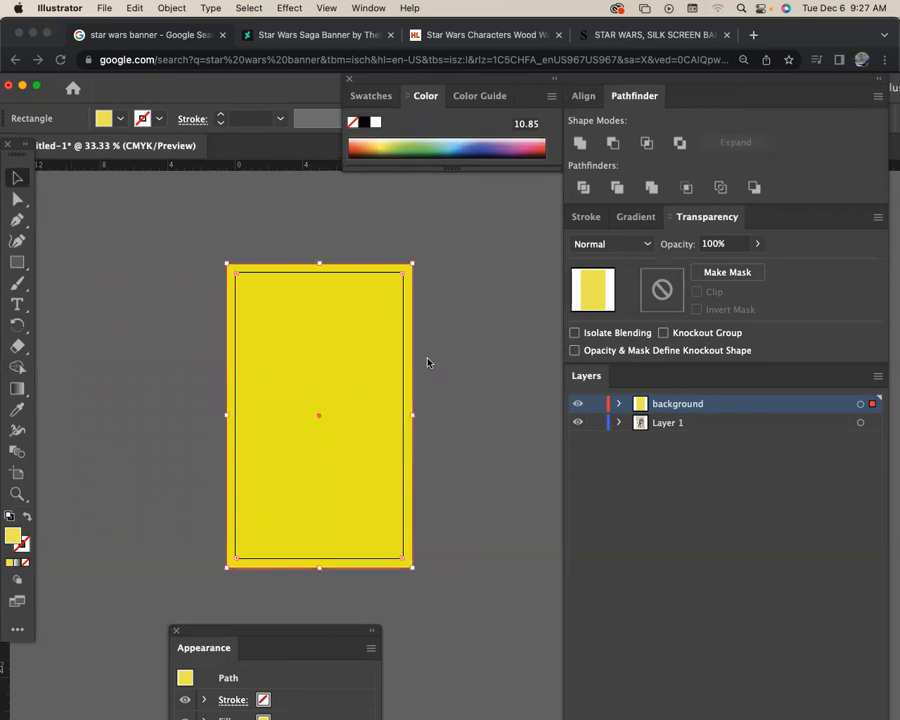
Display the Transform panel and set the rectangle to 18 in high and 11 in wide with the proportions unlinked.
{"action": "left_click", "coordinate": [381, 8]}
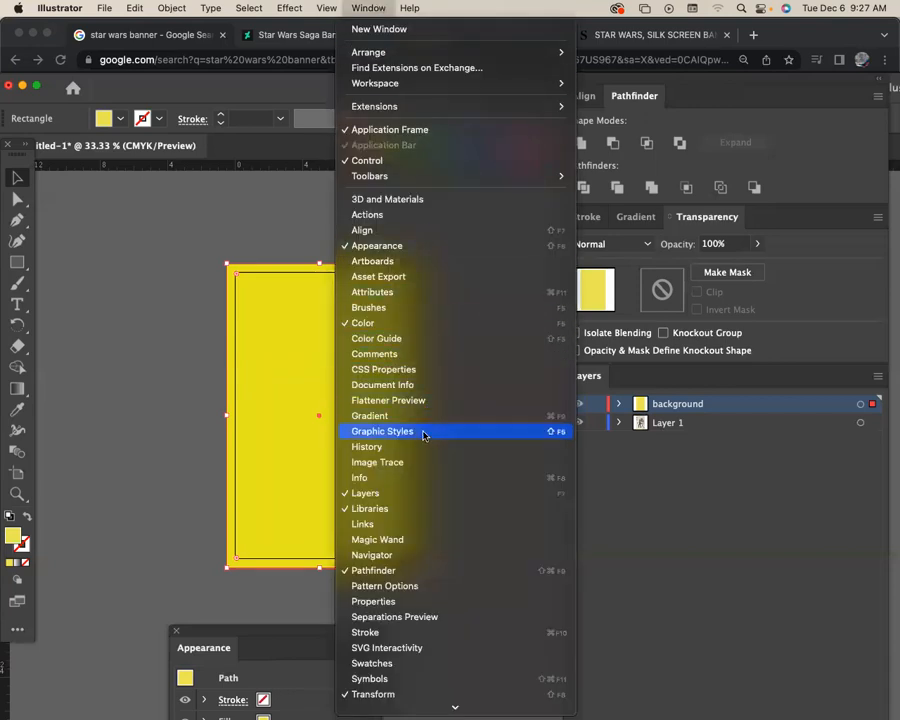
{"action": "mouse_move", "coordinate": [410, 704]}
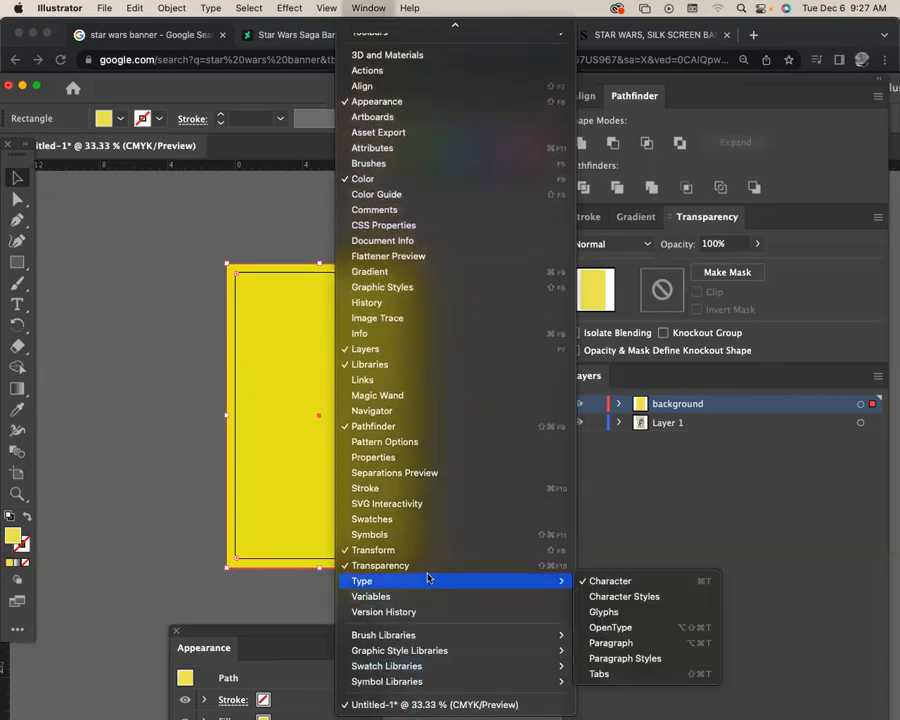
{"action": "left_click", "coordinate": [428, 557]}
{"action": "left_click_drag", "start_coordinate": [740, 101], "coordinate": [535, 201]}
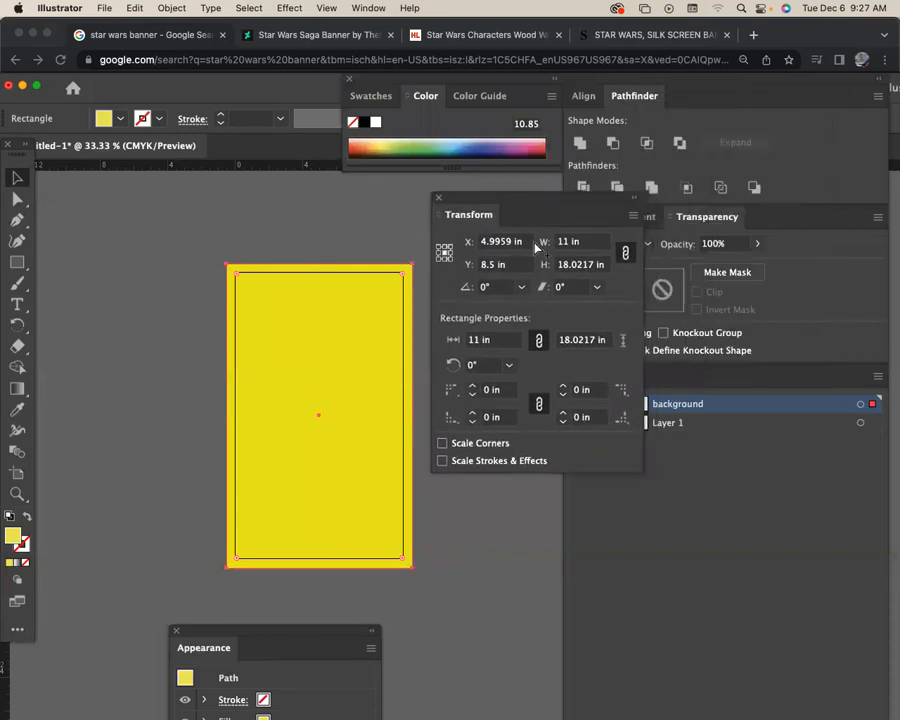
{"action": "left_click", "coordinate": [581, 265]}
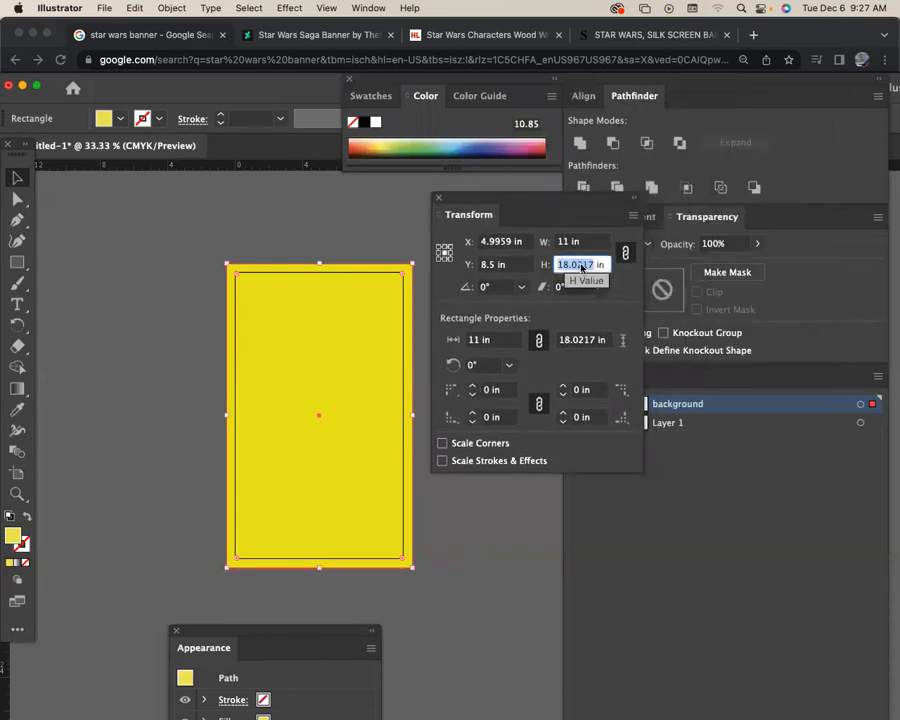
{"action": "type", "text": "18"}
{"action": "key", "text": "Return"}
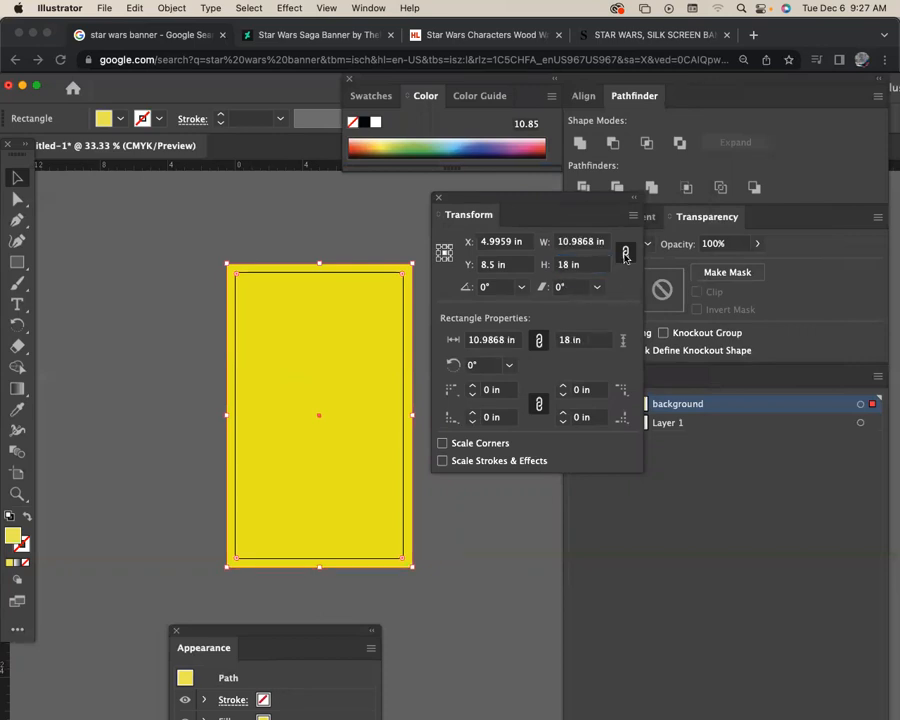
{"action": "left_click", "coordinate": [604, 243]}
{"action": "type", "text": "11"}
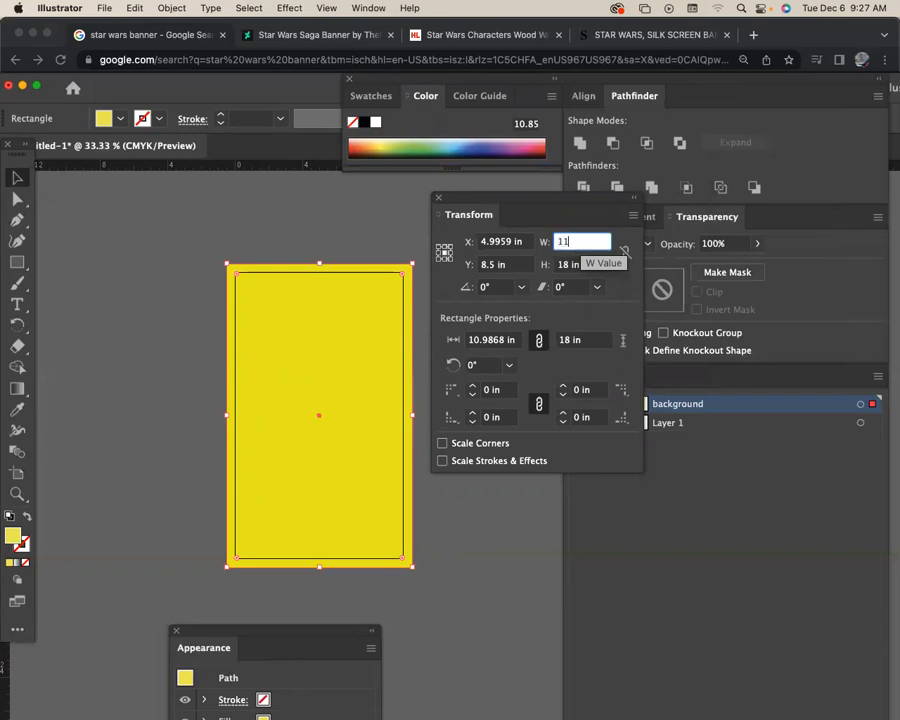
{"action": "key", "text": "Return"}
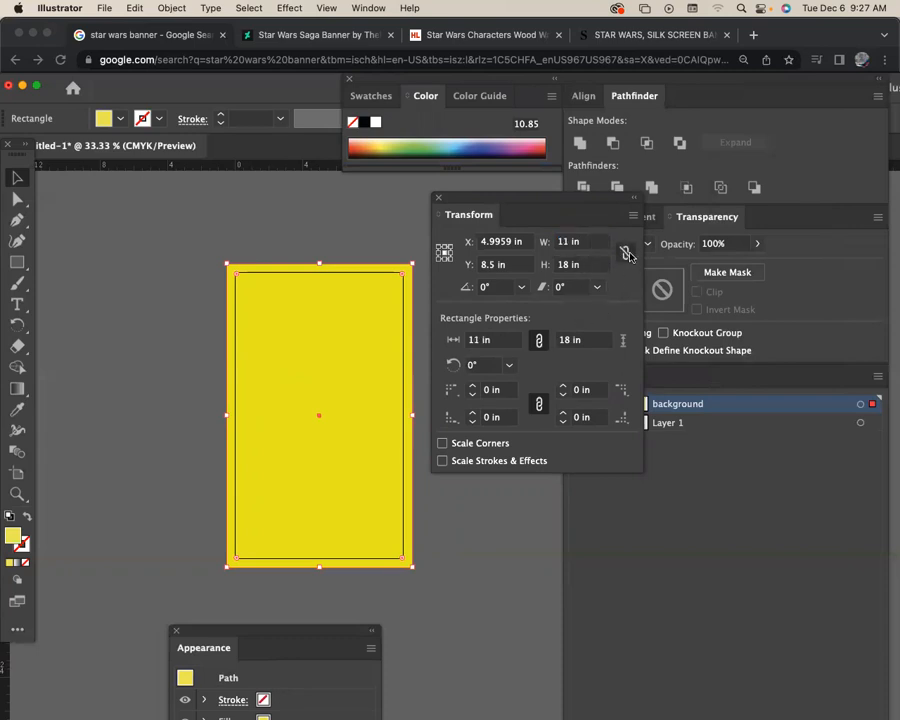
{"action": "mouse_move", "coordinate": [366, 296]}
{"action": "left_mouse_down"}
{"action": "mouse_move", "coordinate": [386, 278]}
{"action": "mouse_move", "coordinate": [366, 299]}
{"action": "left_mouse_up"}
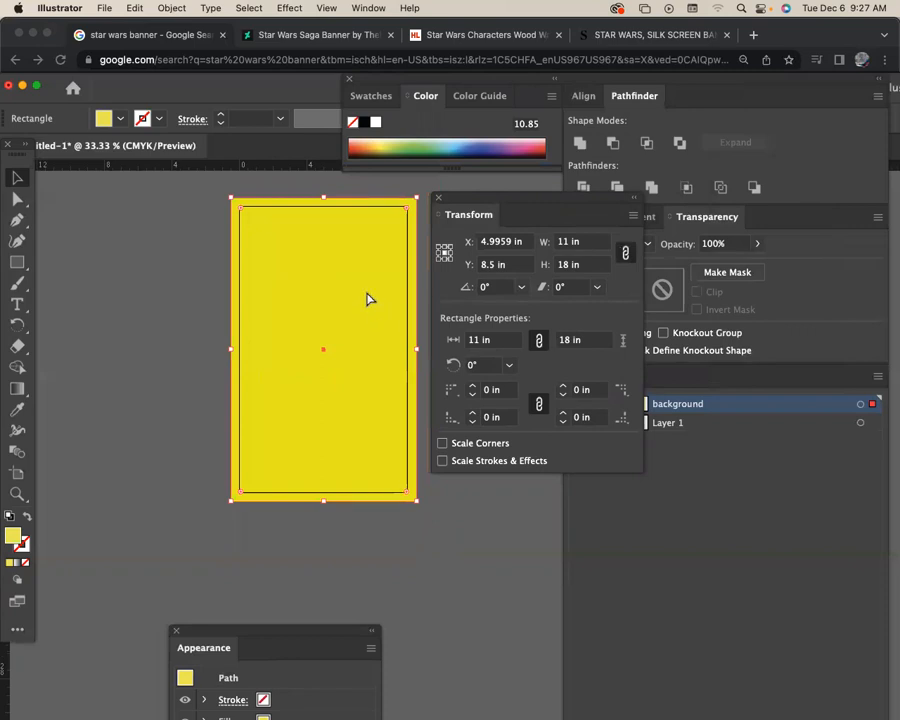
{"action": "key", "text": "super+minus"}
{"action": "key", "text": "super+0"}
{"action": "key", "text": "super+minus"}
{"action": "key", "text": "super+minus"}
{"action": "key", "text": "super+minus"}
{"action": "key", "text": "super+minus"}
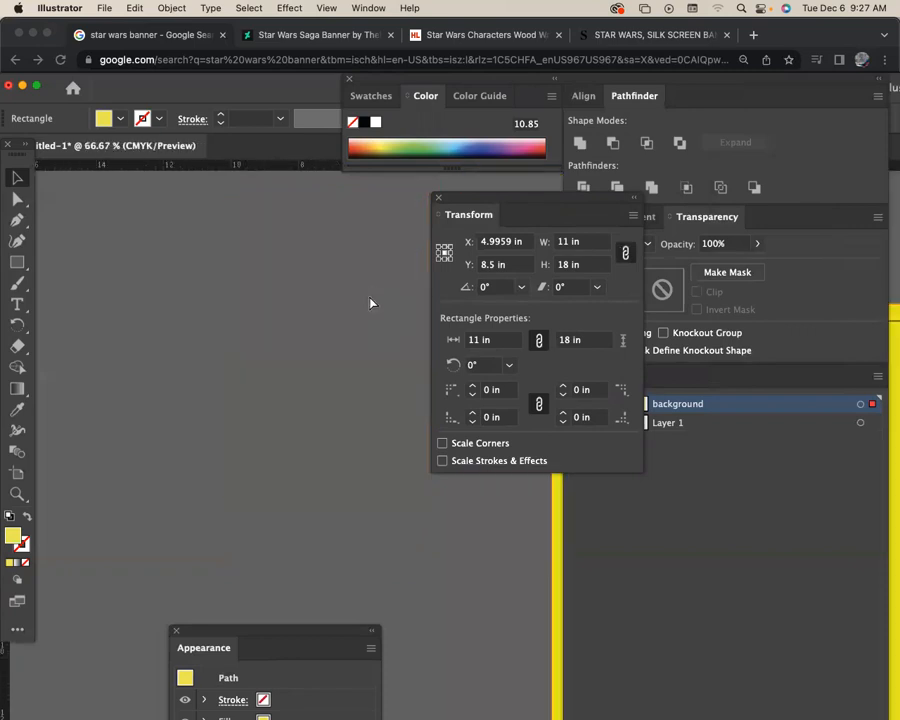
{"action": "left_click_drag", "start_coordinate": [400, 311], "coordinate": [286, 278]}
{"action": "scroll", "coordinate": [316, 218], "scroll_direction": "right", "scroll_amount": 5}
{"action": "scroll", "coordinate": [316, 218], "scroll_direction": "down", "scroll_amount": 3}
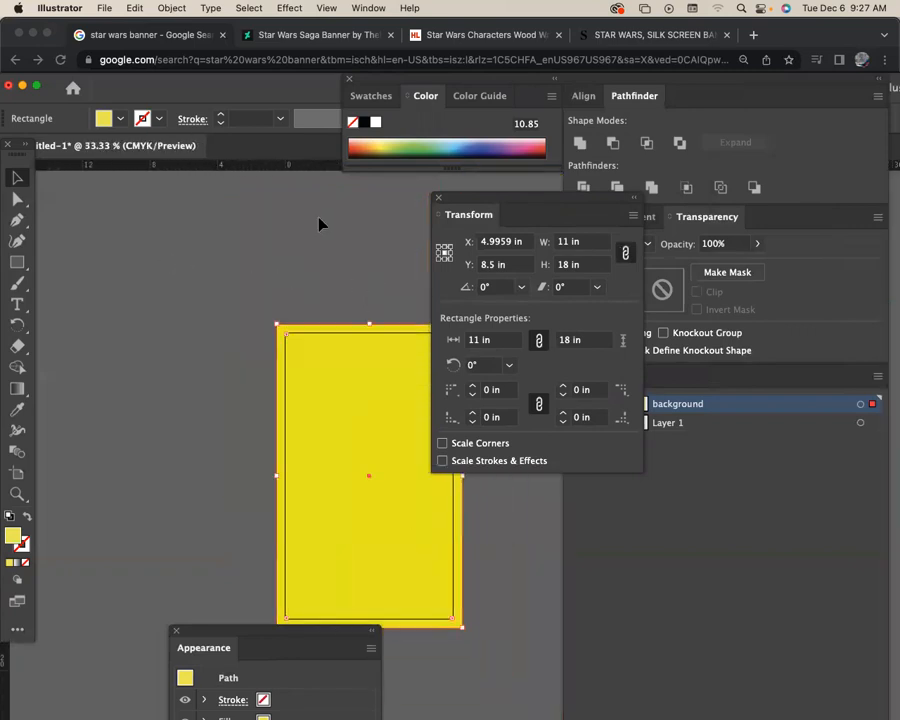
Create trim marks around the selected yellow background rectangle.
{"action": "key", "text": "shift+super+b"}
{"action": "left_click_drag", "start_coordinate": [340, 382], "coordinate": [266, 302]}
{"action": "key", "text": "shift+super+b"}
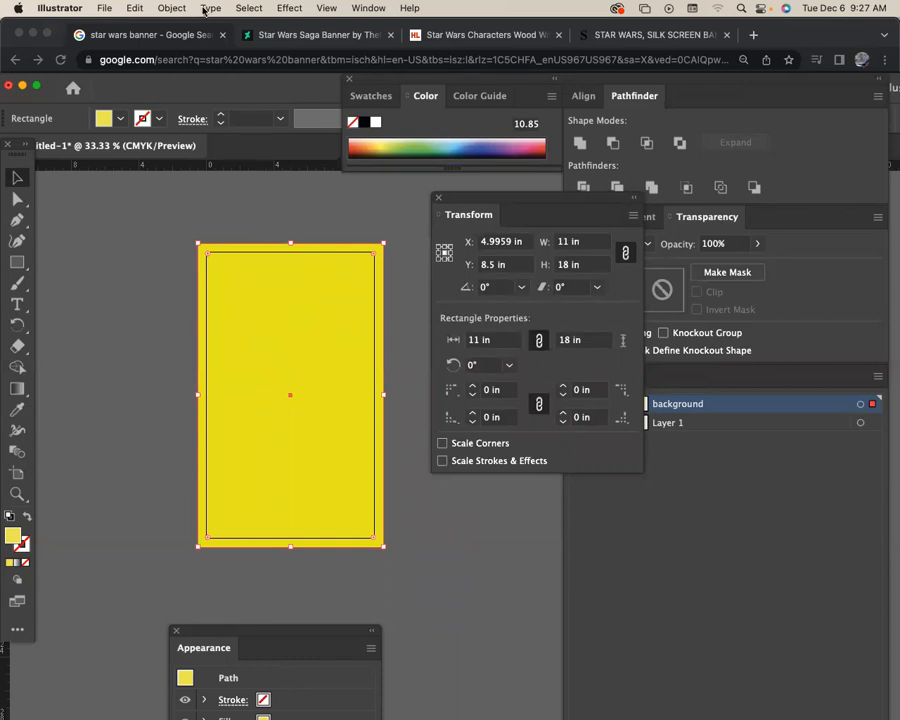
{"action": "left_click", "coordinate": [172, 8]}
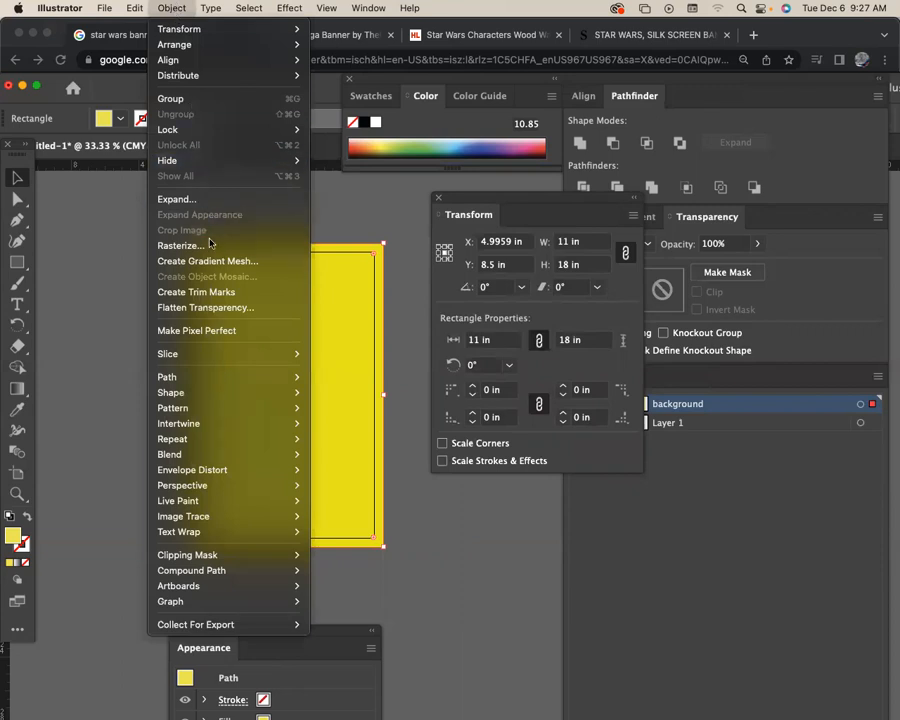
{"action": "left_click", "coordinate": [217, 294]}
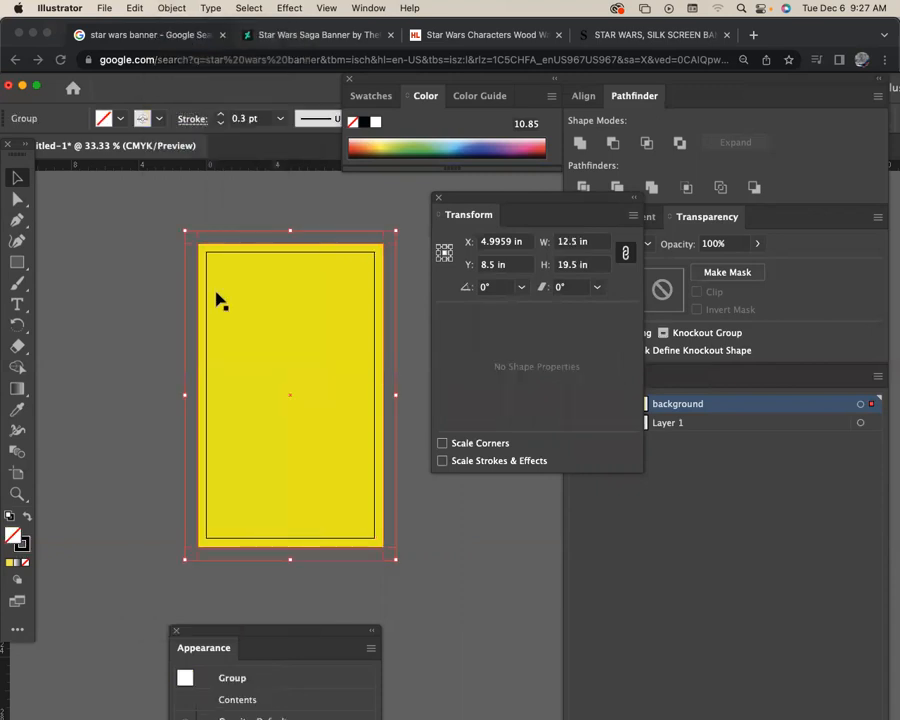
Examine the trim marks at the yellow rectangle's upper-left corner and around the whole rectangle.
{"action": "left_click", "coordinate": [17, 494]}
{"action": "left_click_drag", "start_coordinate": [175, 231], "coordinate": [340, 366]}
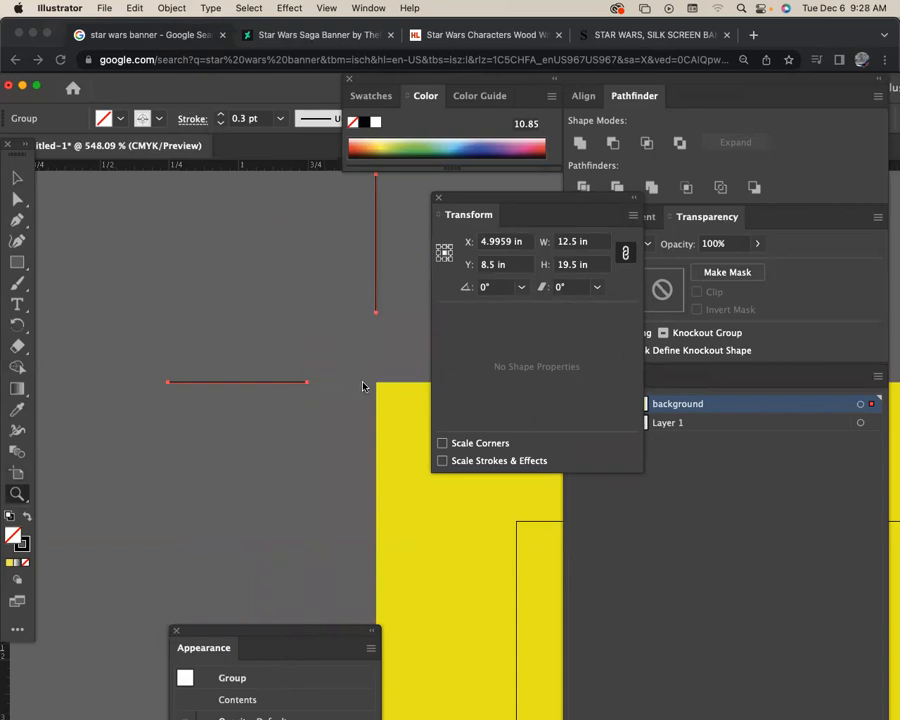
{"action": "key", "text": "super+minus"}
{"action": "key", "text": "super+minus"}
{"action": "key", "text": "super+minus"}
{"action": "key", "text": "super+minus"}
{"action": "key", "text": "super+minus"}
{"action": "key", "text": "super+minus"}
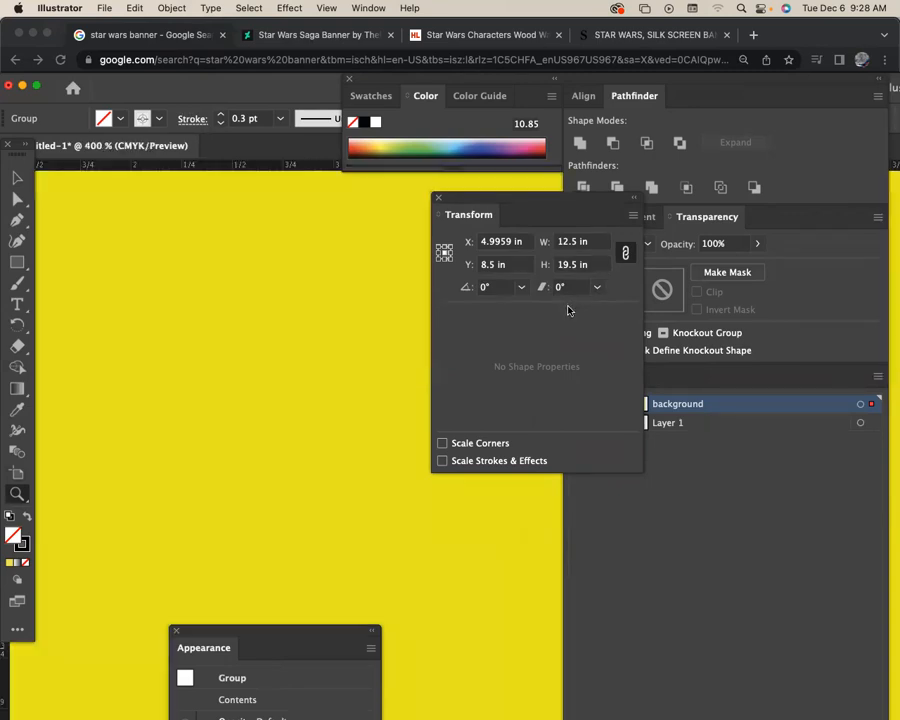
{"action": "key", "text": "super+minus"}
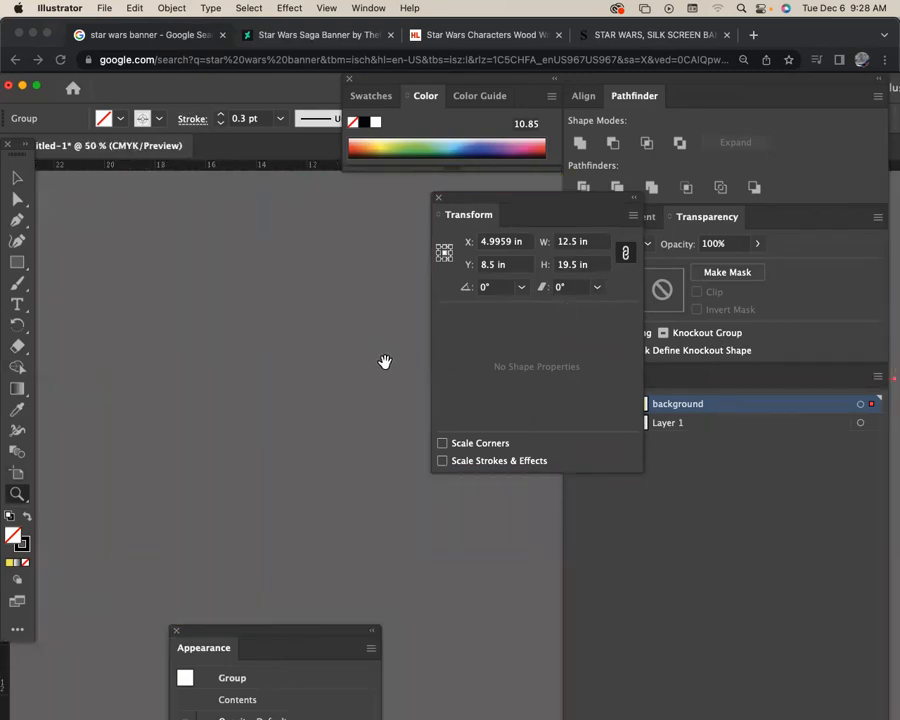
{"action": "left_click_drag", "start_coordinate": [375, 360], "coordinate": [170, 288]}
{"action": "key", "text": "super+minus"}
{"action": "key", "text": "super+minus"}
{"action": "key", "text": "super+minus"}
{"action": "left_click_drag", "start_coordinate": [289, 364], "coordinate": [263, 283]}
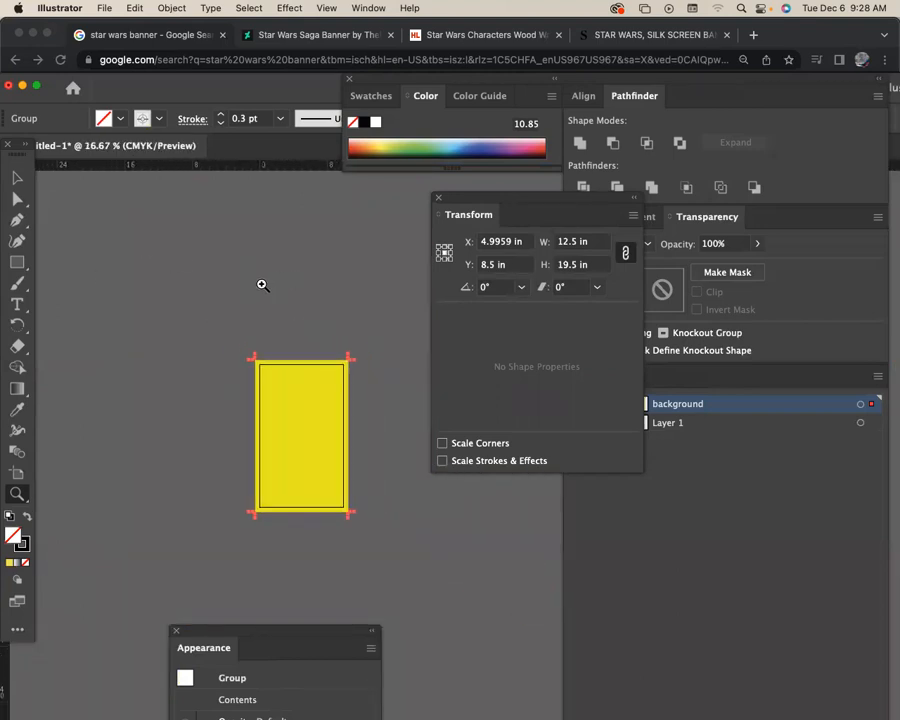
Delete the yellow background rectangle so that only the trim marks surround the poster.
{"action": "left_click", "coordinate": [18, 490]}
{"action": "left_click", "coordinate": [17, 177]}
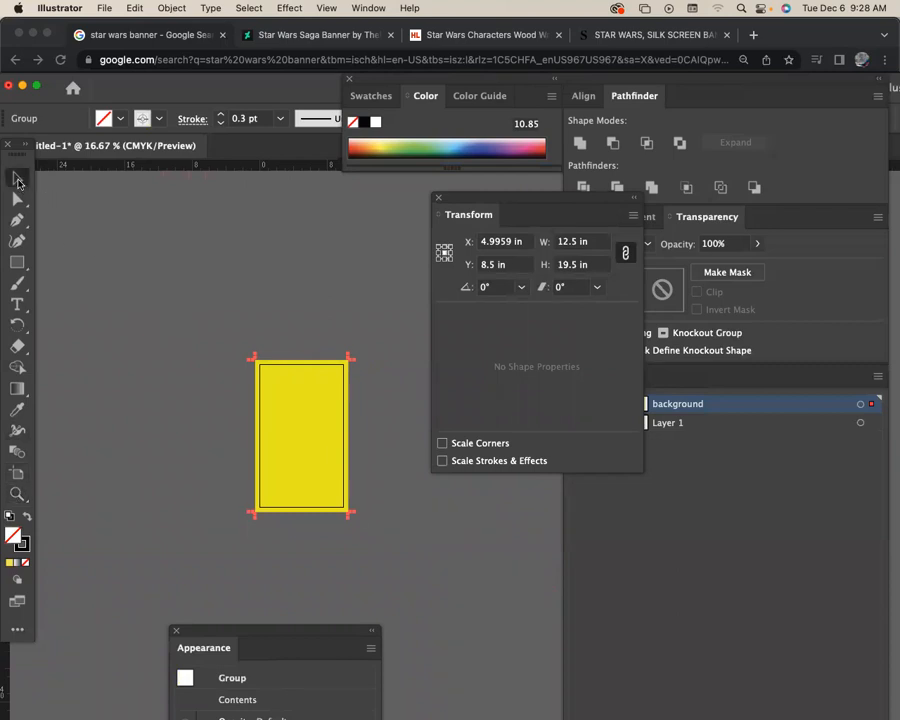
{"action": "left_click", "coordinate": [318, 390]}
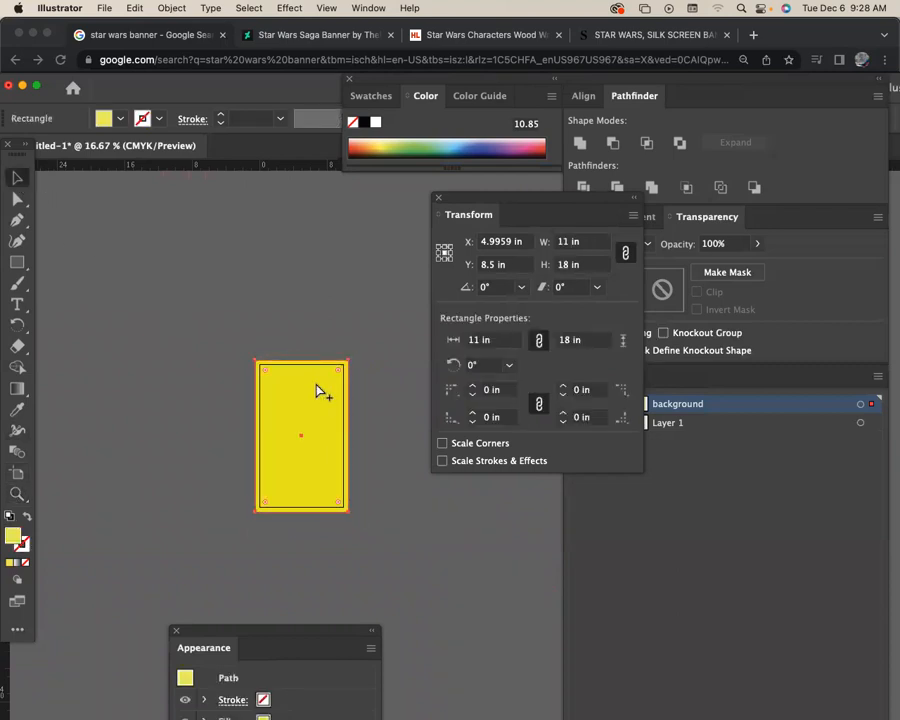
{"action": "left_click", "coordinate": [325, 401], "text": "shift"}
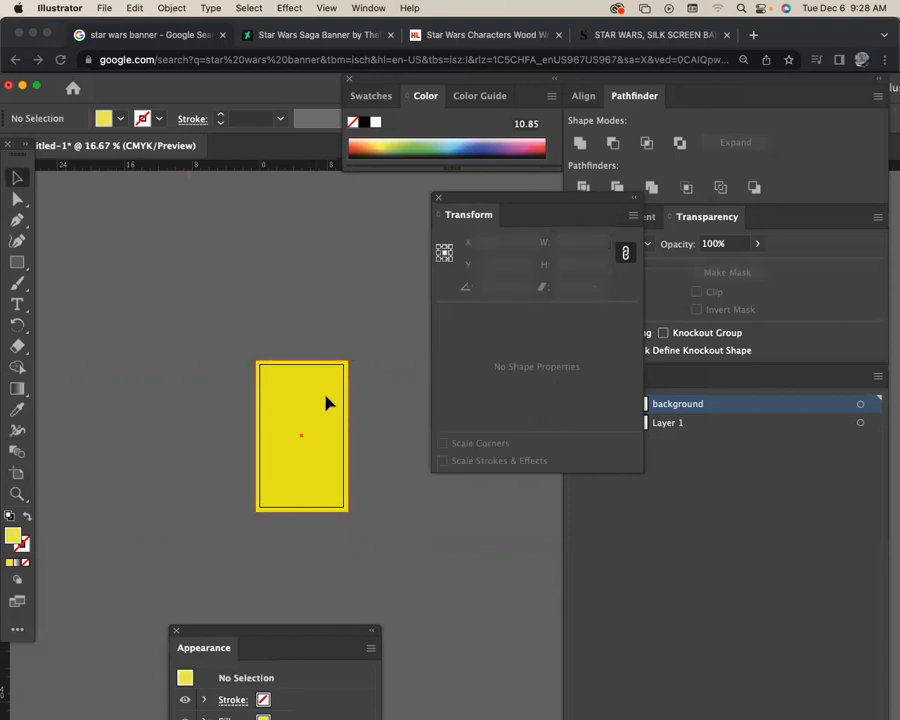
{"action": "left_click", "coordinate": [327, 402]}
{"action": "key", "text": "Delete"}
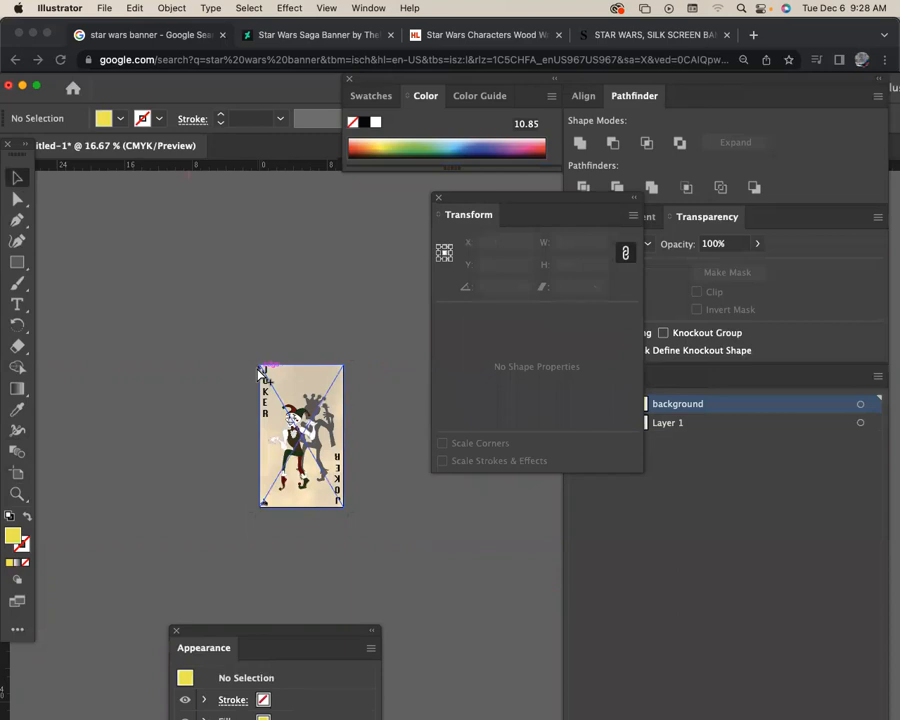
Examine the trim marks group at the poster's upper-left corner and around the full poster, leaving it deselected.
{"action": "key", "text": "z"}
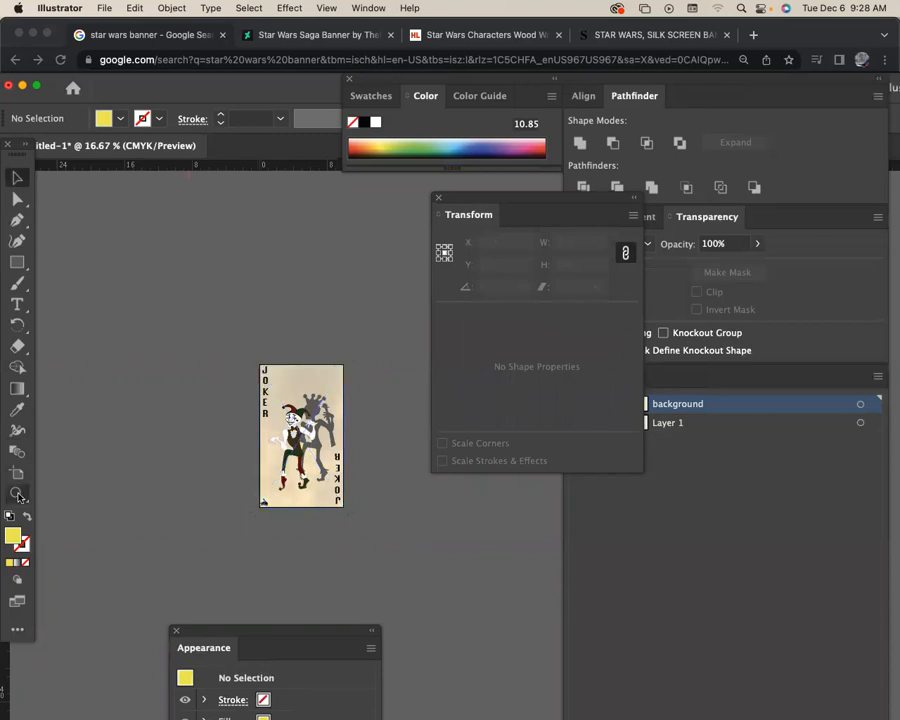
{"action": "left_click_drag", "start_coordinate": [245, 350], "coordinate": [139, 259]}
{"action": "key", "text": "v"}
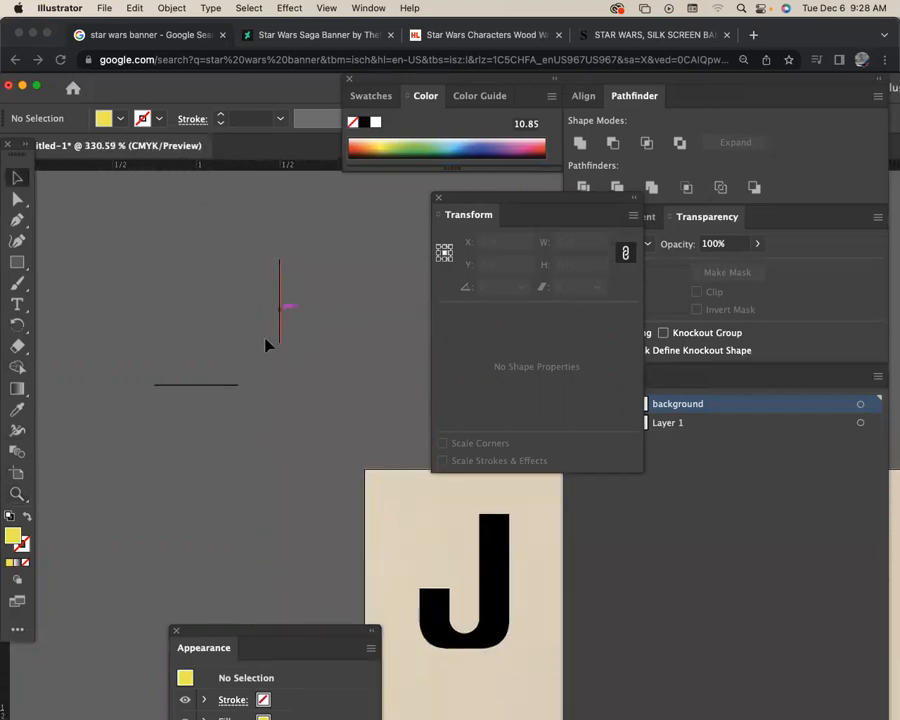
{"action": "left_click", "coordinate": [231, 389]}
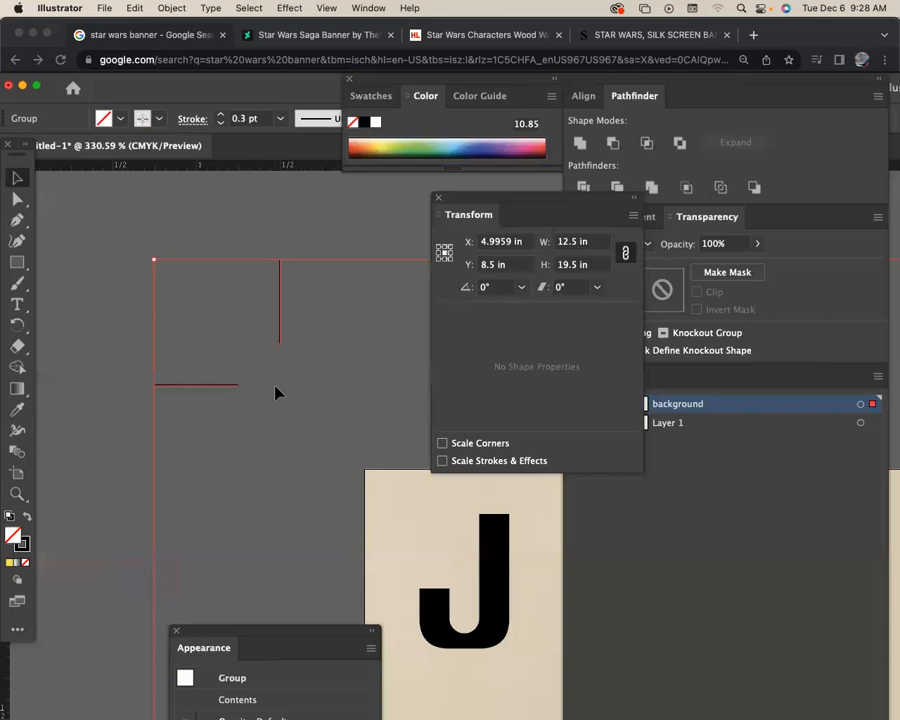
{"action": "key", "text": "super+minus"}
{"action": "key", "text": "super+minus"}
{"action": "key", "text": "super+minus"}
{"action": "key", "text": "super+minus"}
{"action": "key", "text": "super+minus"}
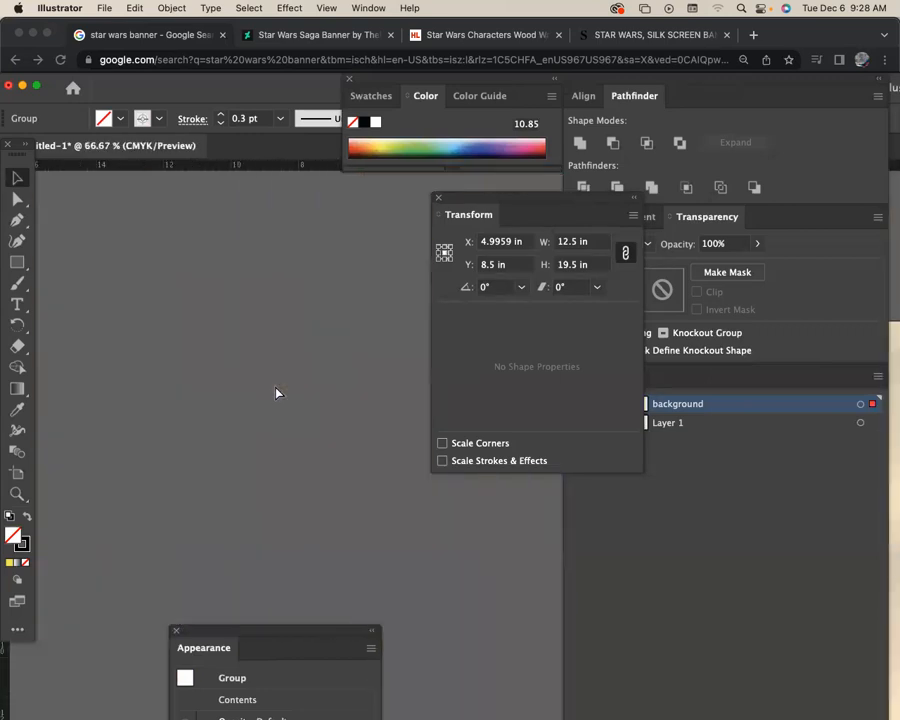
{"action": "key", "text": "super+plus"}
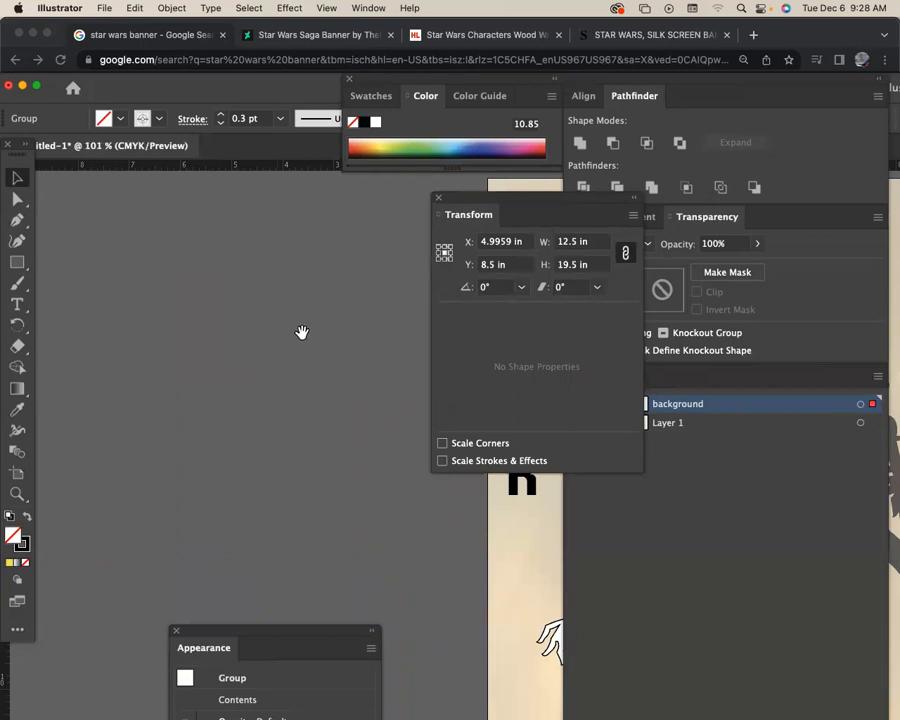
{"action": "left_click_drag", "start_coordinate": [302, 332], "coordinate": [66, 308]}
{"action": "left_click_drag", "start_coordinate": [269, 361], "coordinate": [139, 330]}
{"action": "key", "text": "super+minus"}
{"action": "key", "text": "super+minus"}
{"action": "key", "text": "super+minus"}
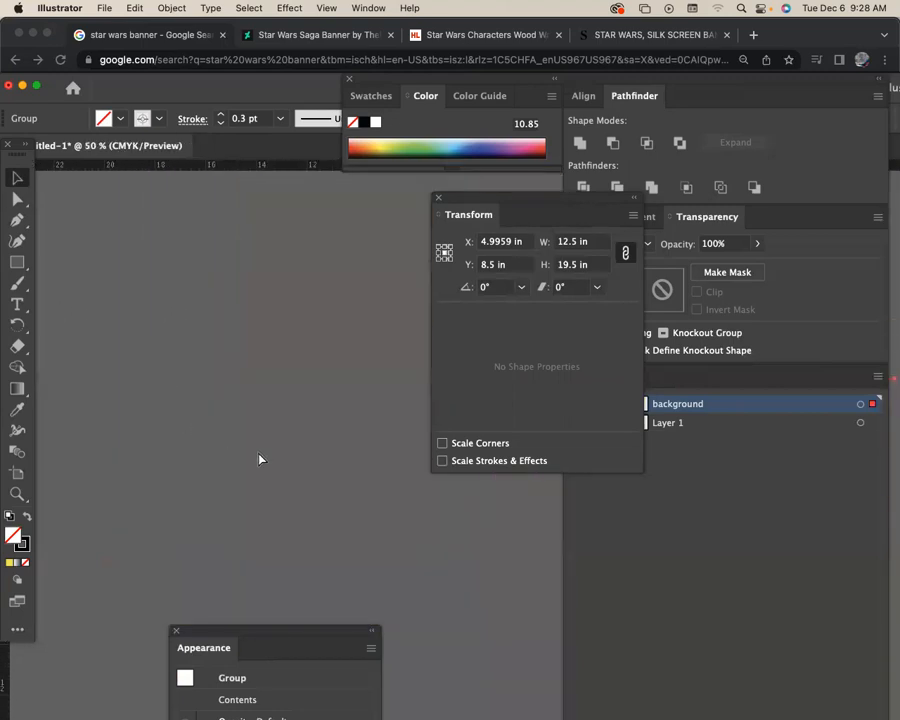
{"action": "left_click_drag", "start_coordinate": [380, 478], "coordinate": [74, 408]}
{"action": "left_click_drag", "start_coordinate": [331, 474], "coordinate": [178, 417]}
{"action": "left_click_drag", "start_coordinate": [231, 426], "coordinate": [222, 379]}
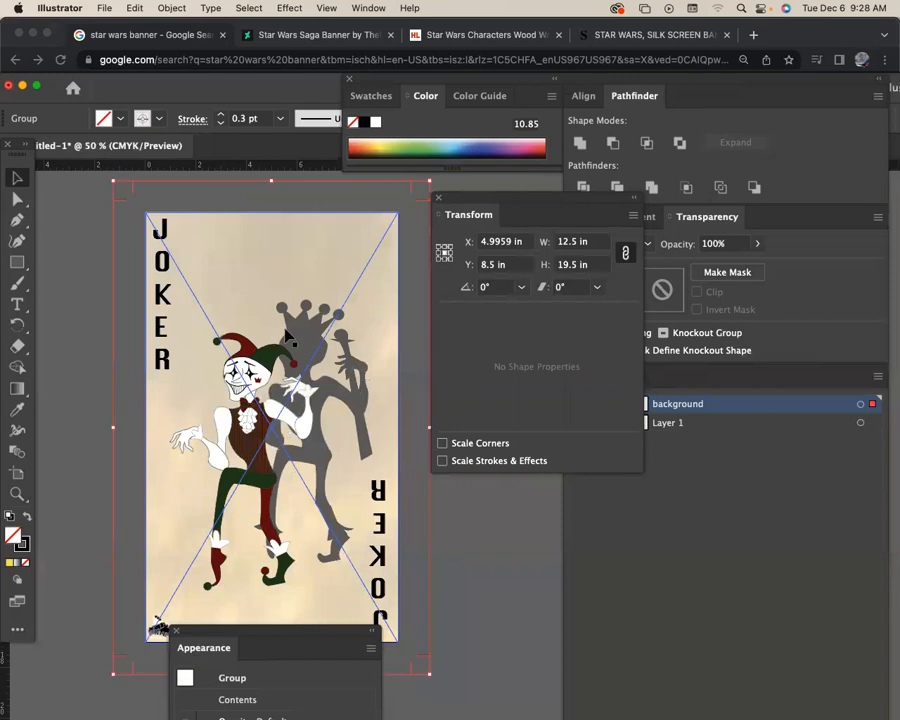
{"action": "key", "text": "super+minus"}
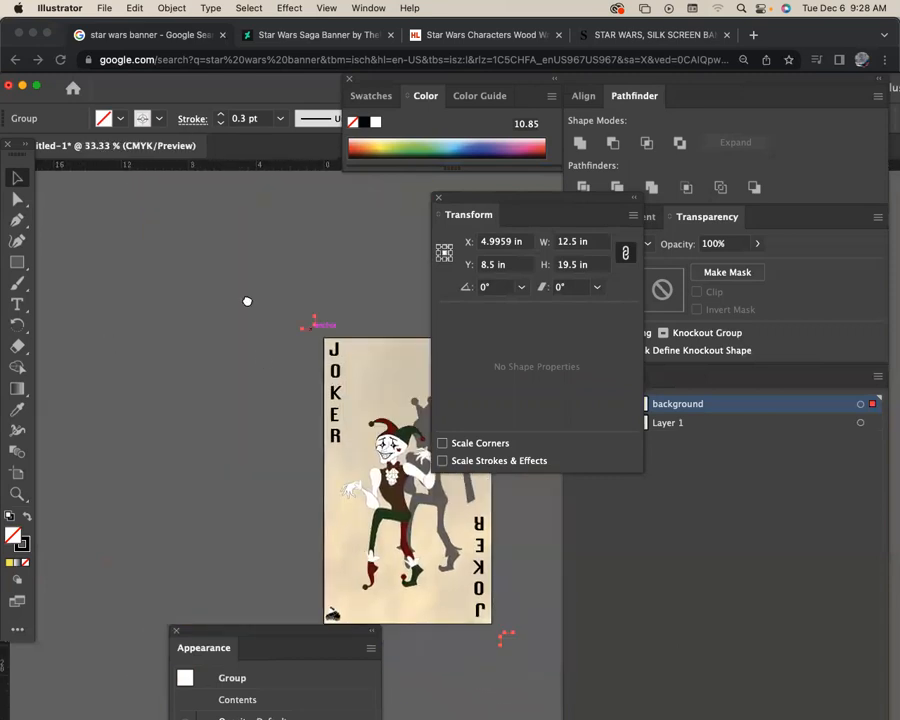
{"action": "left_click_drag", "start_coordinate": [247, 301], "coordinate": [121, 249]}
{"action": "left_click", "coordinate": [12, 176]}
{"action": "left_click", "coordinate": [225, 234]}
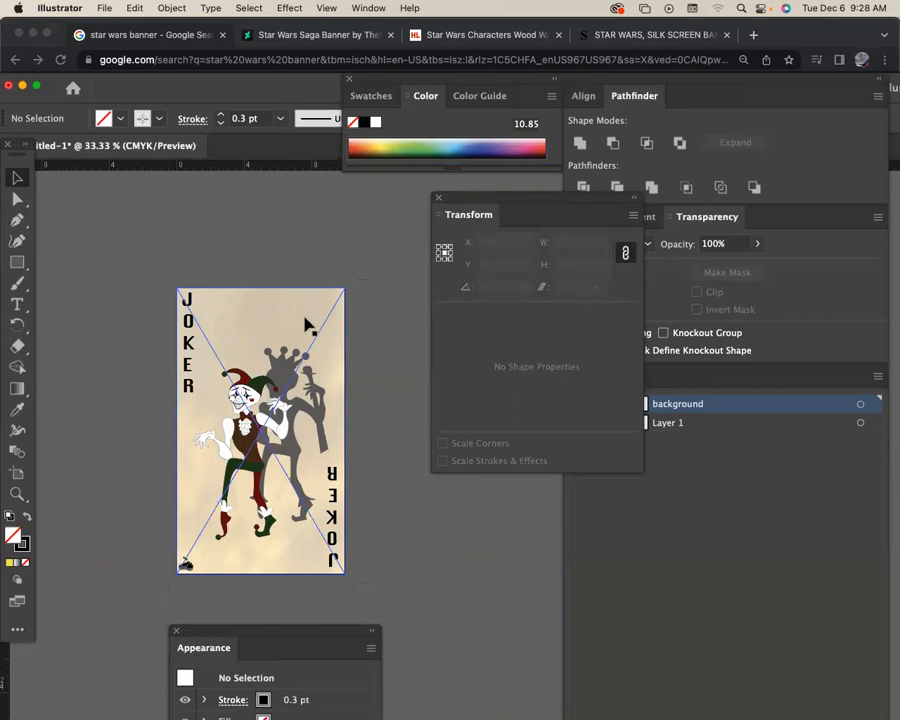
Move the linked poster image away from the artboard and back to its original position, leaving nothing selected.
{"action": "left_click", "coordinate": [305, 323]}
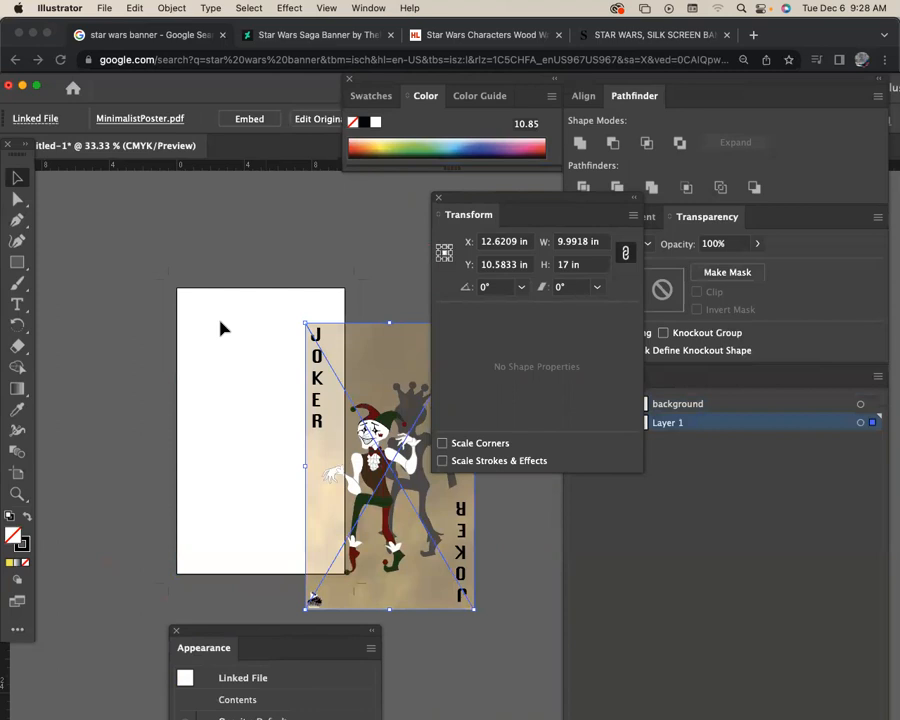
{"action": "left_click_drag", "start_coordinate": [291, 374], "coordinate": [163, 339]}
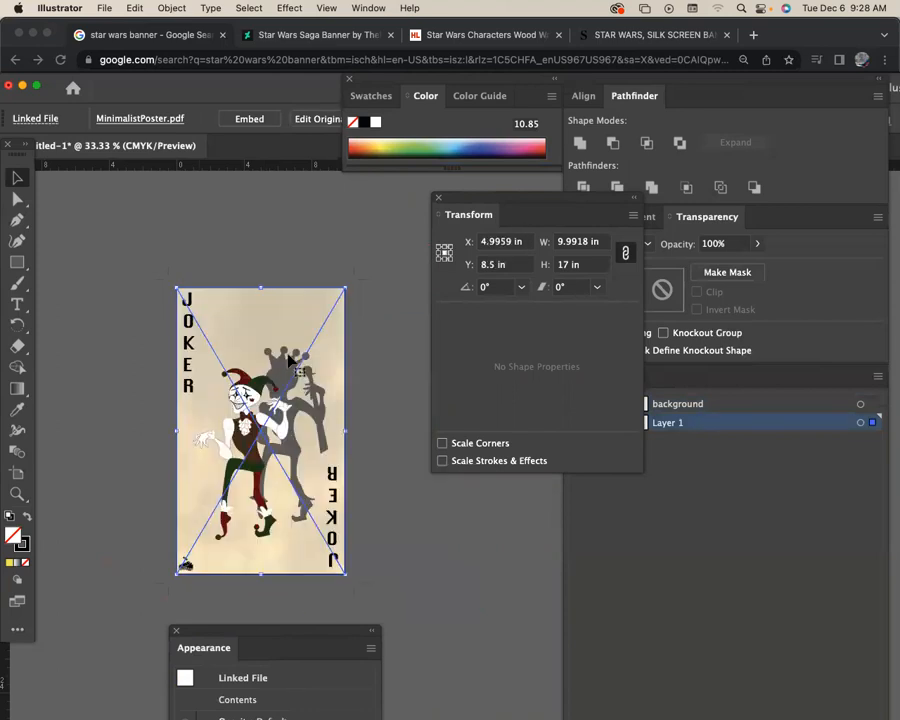
{"action": "left_click", "coordinate": [239, 236]}
{"action": "left_click", "coordinate": [244, 349]}
{"action": "left_click", "coordinate": [371, 321]}
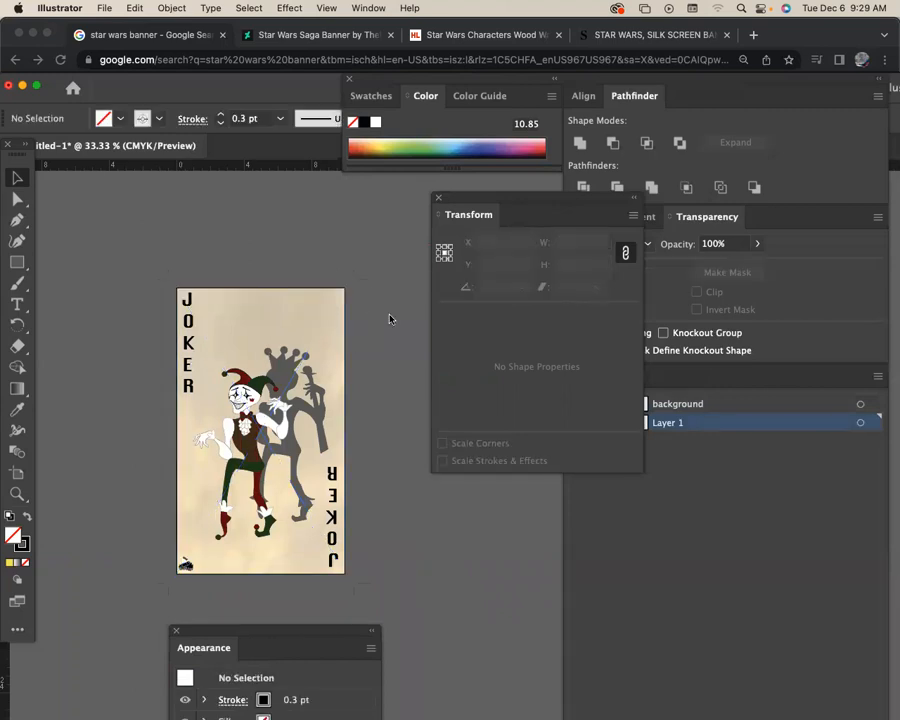
Extend all four edges of the artboard outward so that it encloses the trim marks.
{"action": "scroll", "coordinate": [368, 326], "scroll_direction": "down", "scroll_amount": 2}
{"action": "scroll", "coordinate": [368, 326], "scroll_direction": "left", "scroll_amount": 1}
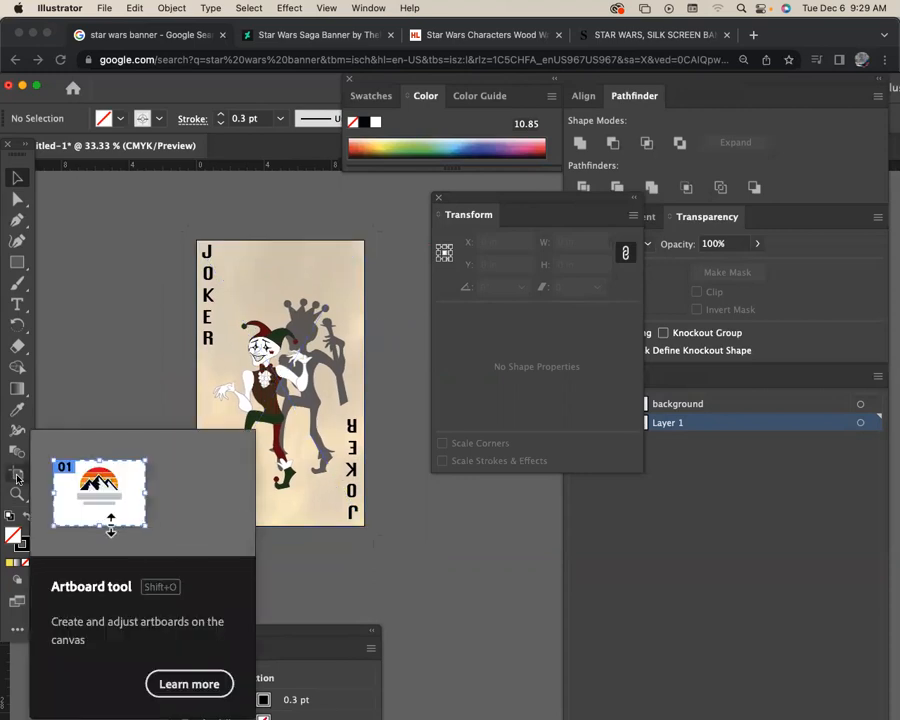
{"action": "left_click", "coordinate": [16, 478]}
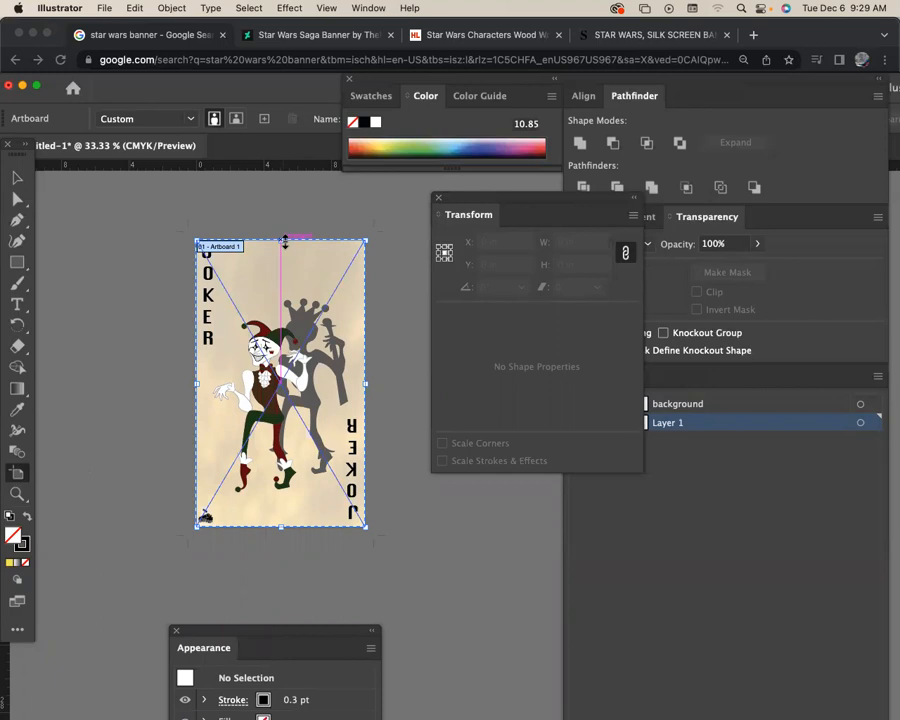
{"action": "left_click_drag", "start_coordinate": [285, 241], "coordinate": [282, 219]}
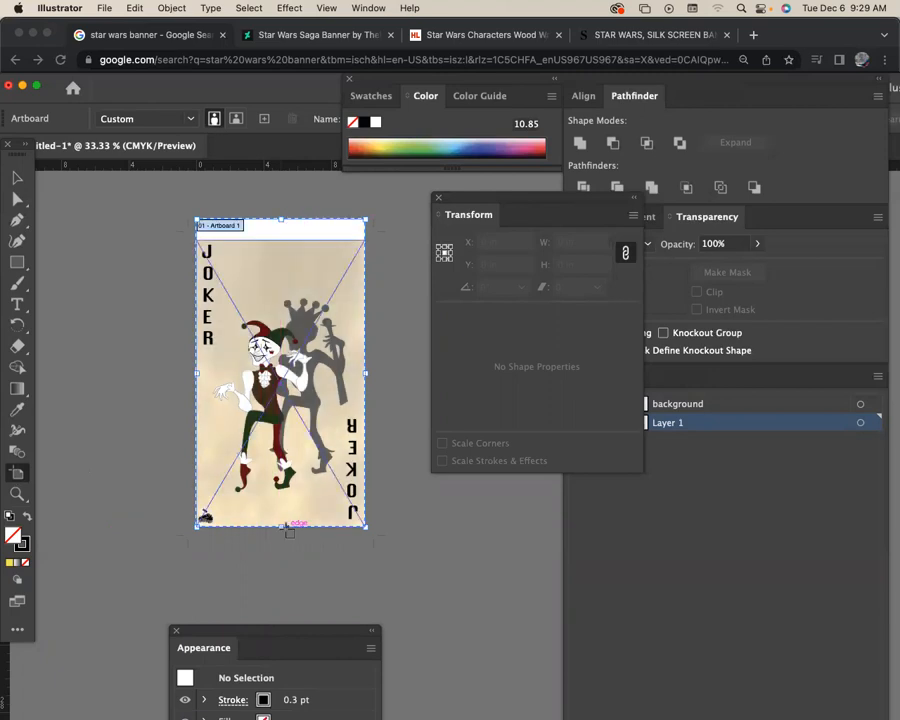
{"action": "left_click_drag", "start_coordinate": [280, 530], "coordinate": [280, 548]}
{"action": "left_click_drag", "start_coordinate": [198, 385], "coordinate": [175, 387]}
{"action": "left_click_drag", "start_coordinate": [367, 385], "coordinate": [386, 384]}
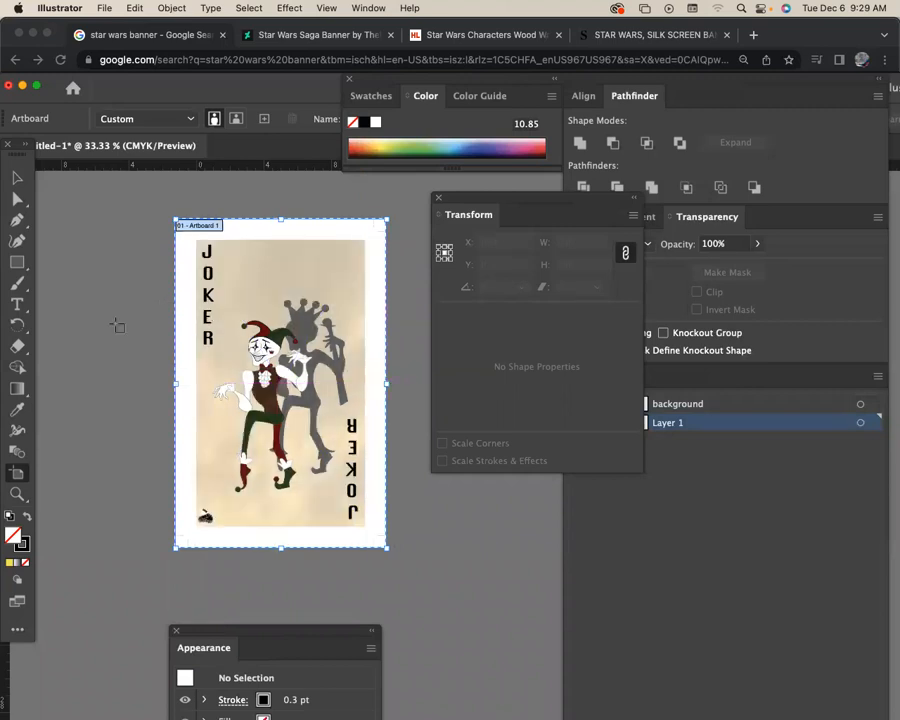
Inspect the trim marks at the enlarged artboard's upper corners and undo the artboard enlargement.
{"action": "left_click", "coordinate": [17, 493]}
{"action": "left_click_drag", "start_coordinate": [163, 227], "coordinate": [245, 364]}
{"action": "left_click_drag", "start_coordinate": [151, 332], "coordinate": [197, 364]}
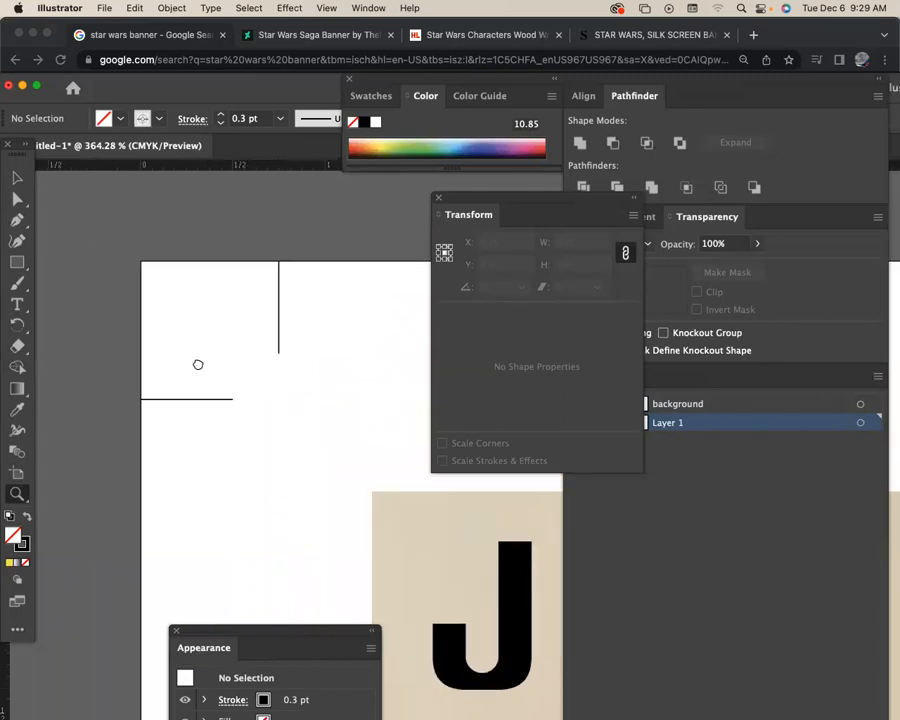
{"action": "left_click_drag", "start_coordinate": [313, 329], "coordinate": [182, 300]}
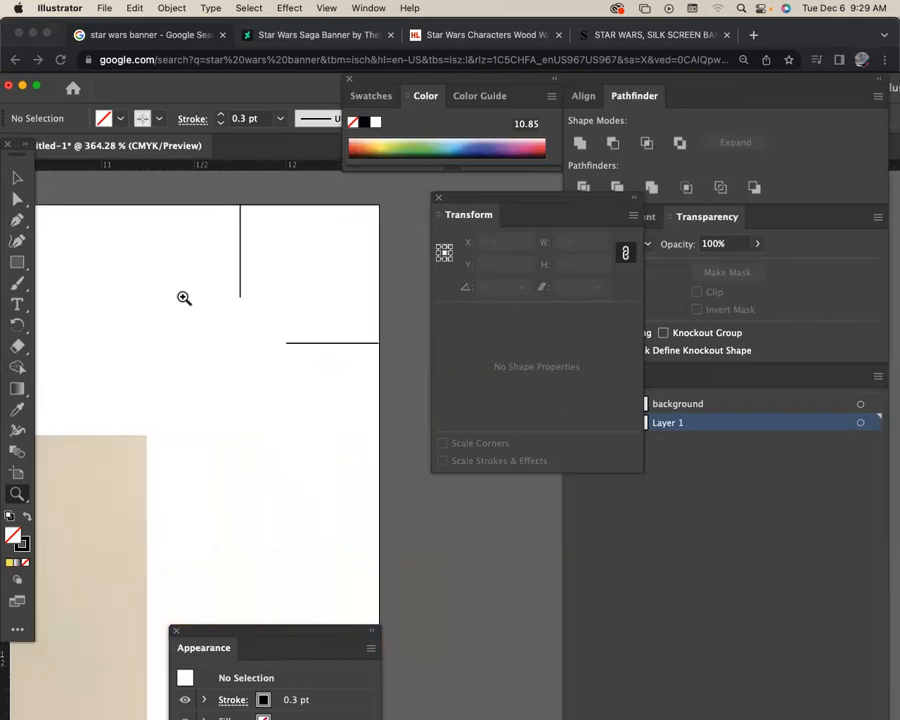
{"action": "key", "text": "super+0"}
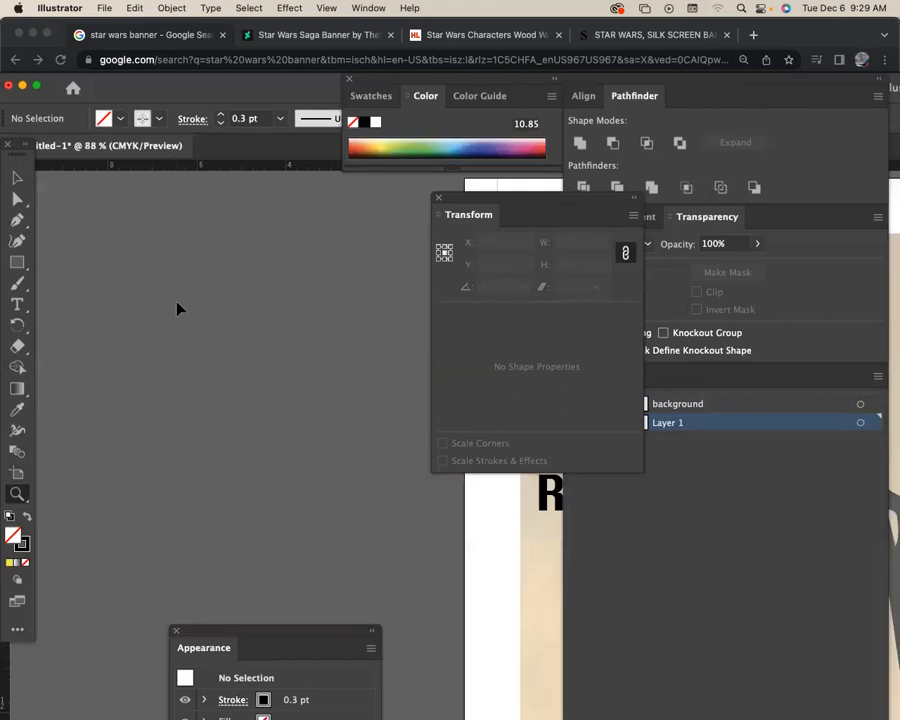
{"action": "left_click_drag", "start_coordinate": [293, 321], "coordinate": [43, 320]}
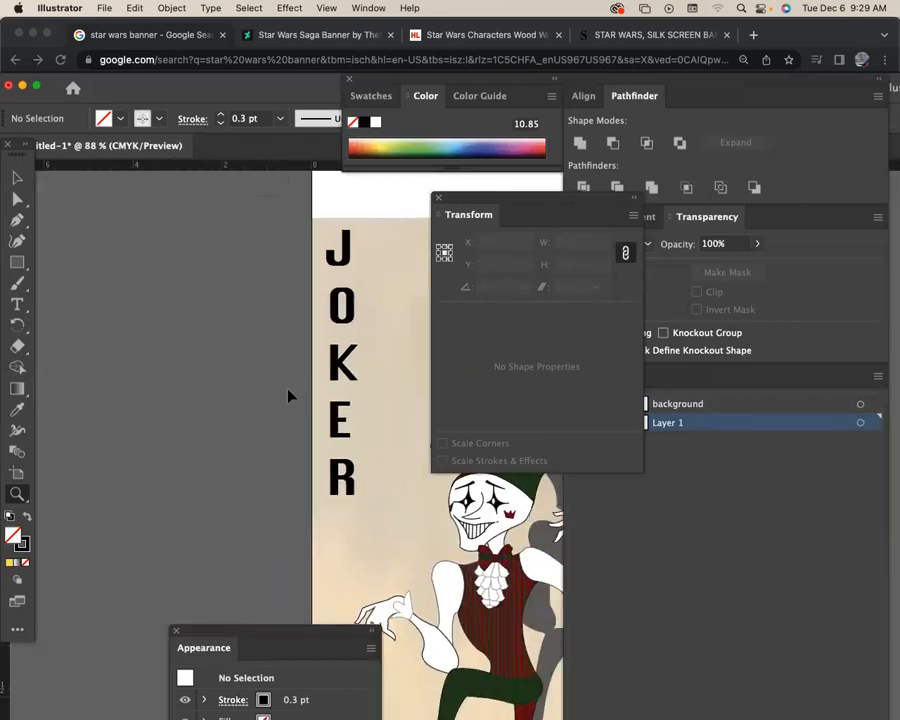
{"action": "left_click_drag", "start_coordinate": [351, 399], "coordinate": [204, 371]}
{"action": "key", "text": "super+minus"}
{"action": "key", "text": "super+minus"}
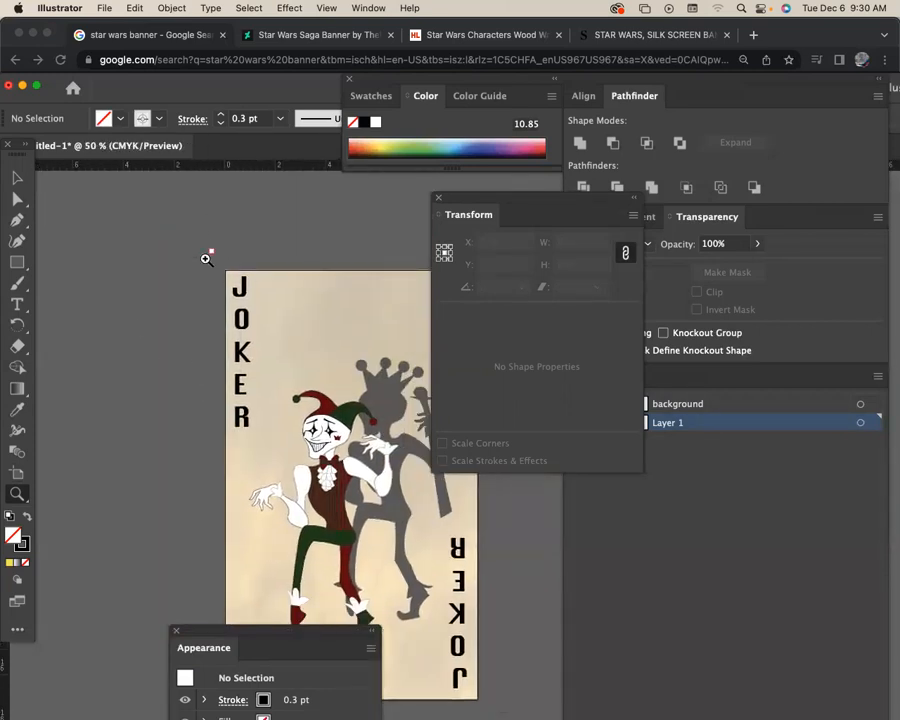
Extend the artboard's top and bottom edges outward beyond the trim marks with the Artboard tool.
{"action": "left_click", "coordinate": [17, 472]}
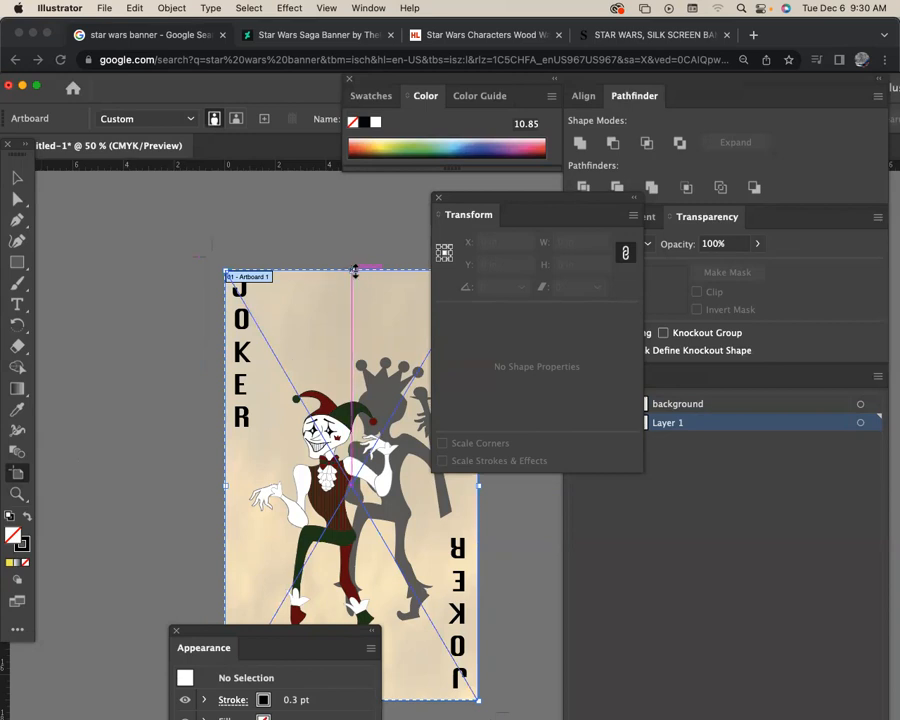
{"action": "left_click_drag", "start_coordinate": [355, 270], "coordinate": [354, 240]}
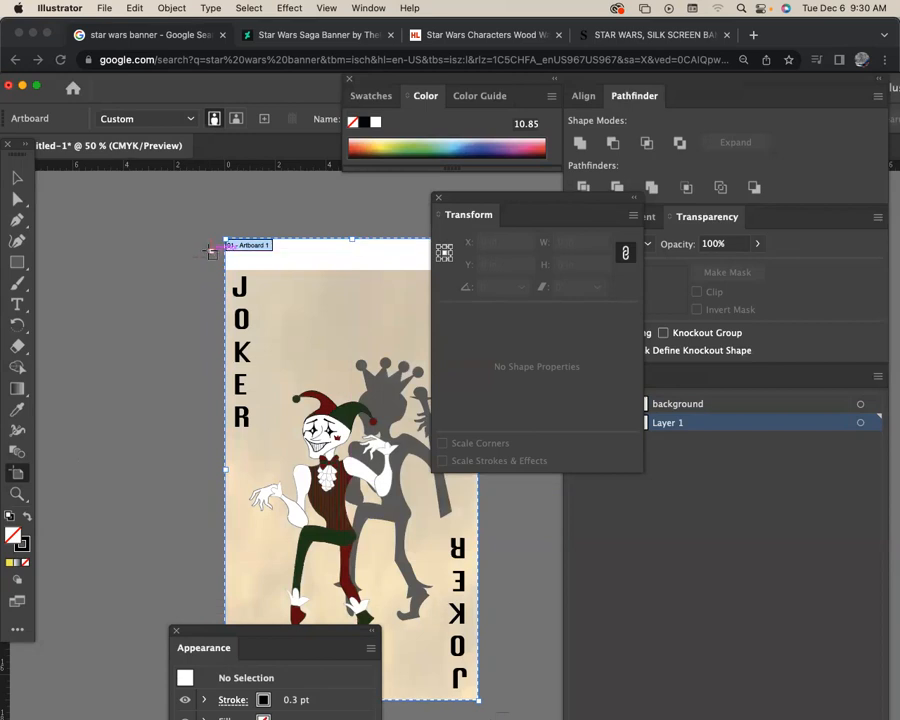
{"action": "scroll", "coordinate": [277, 376], "scroll_direction": "down", "scroll_amount": 6}
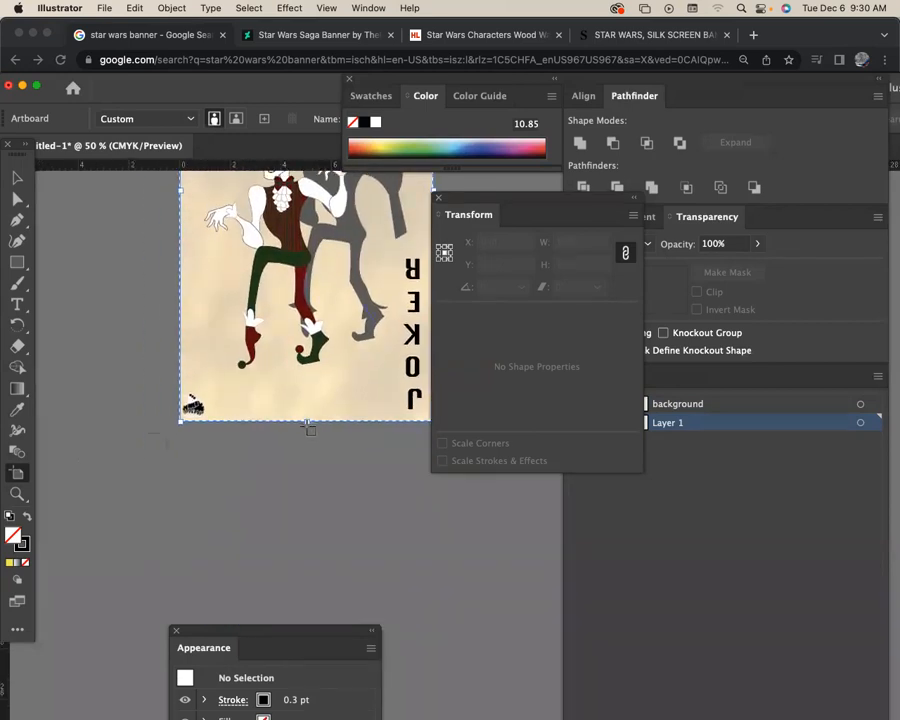
{"action": "left_click_drag", "start_coordinate": [307, 421], "coordinate": [303, 453]}
Extend the artboard's left and right edges outward beyond the trim marks.
{"action": "scroll", "coordinate": [292, 436], "scroll_direction": "up", "scroll_amount": 5}
{"action": "mouse_move", "coordinate": [252, 323]}
{"action": "left_mouse_down"}
{"action": "mouse_move", "coordinate": [216, 316]}
{"action": "mouse_move", "coordinate": [249, 320]}
{"action": "left_mouse_up"}
{"action": "scroll", "coordinate": [234, 300], "scroll_direction": "right", "scroll_amount": 6}
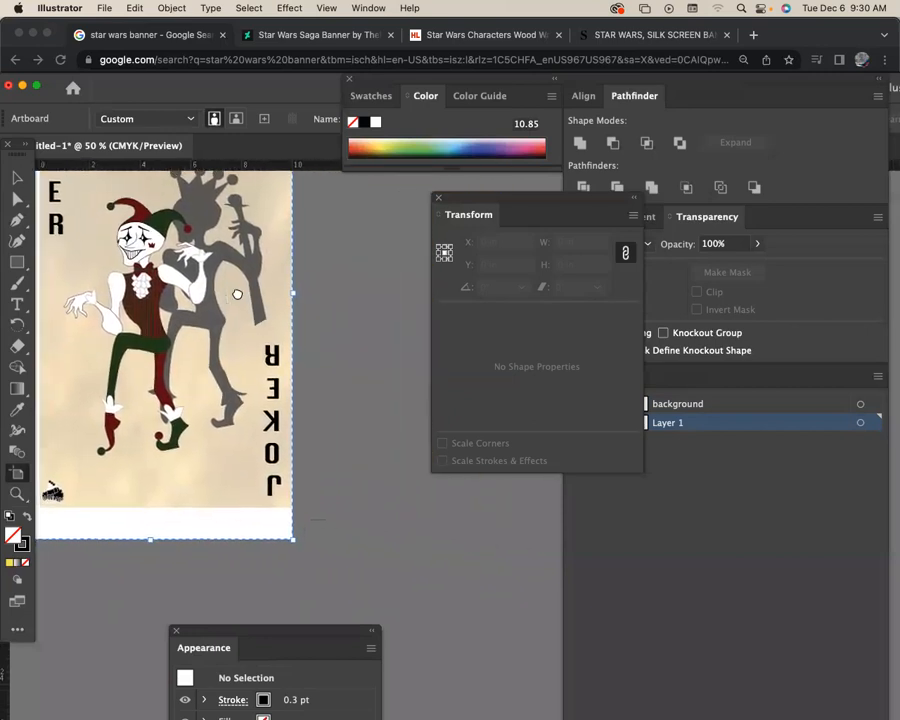
{"action": "scroll", "coordinate": [237, 294], "scroll_direction": "down", "scroll_amount": 5}
{"action": "scroll", "coordinate": [237, 294], "scroll_direction": "right", "scroll_amount": 3}
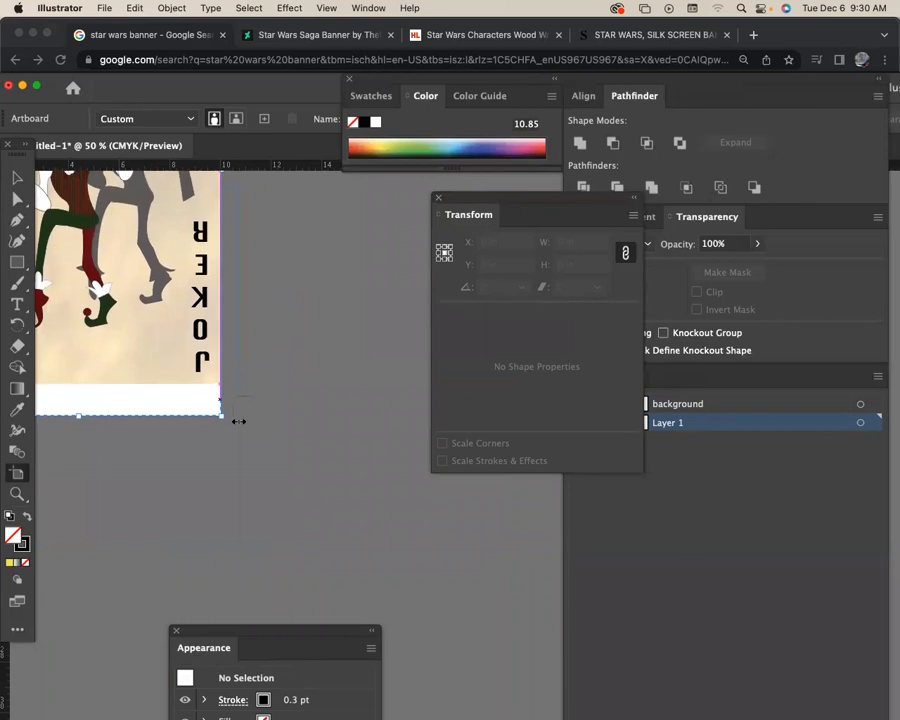
{"action": "scroll", "coordinate": [280, 378], "scroll_direction": "up", "scroll_amount": 2}
{"action": "left_click_drag", "start_coordinate": [221, 213], "coordinate": [251, 220]}
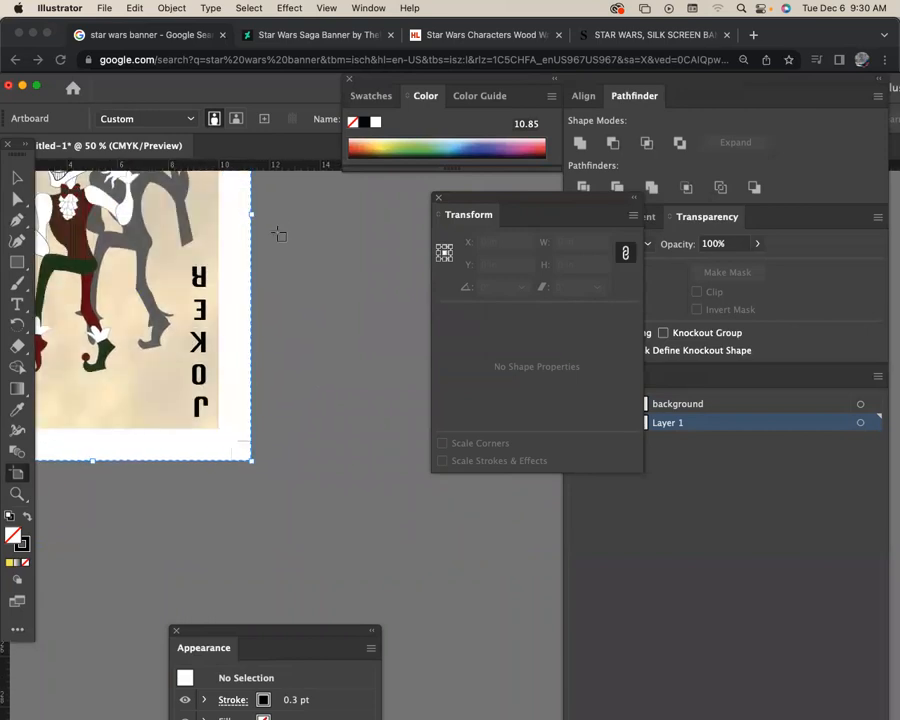
Examine the trim marks at the artboard's upper-right corner and the gap between the horizontal mark's end and the artboard edge.
{"action": "scroll", "coordinate": [292, 390], "scroll_direction": "up", "scroll_amount": 10}
{"action": "scroll", "coordinate": [292, 390], "scroll_direction": "left", "scroll_amount": 4}
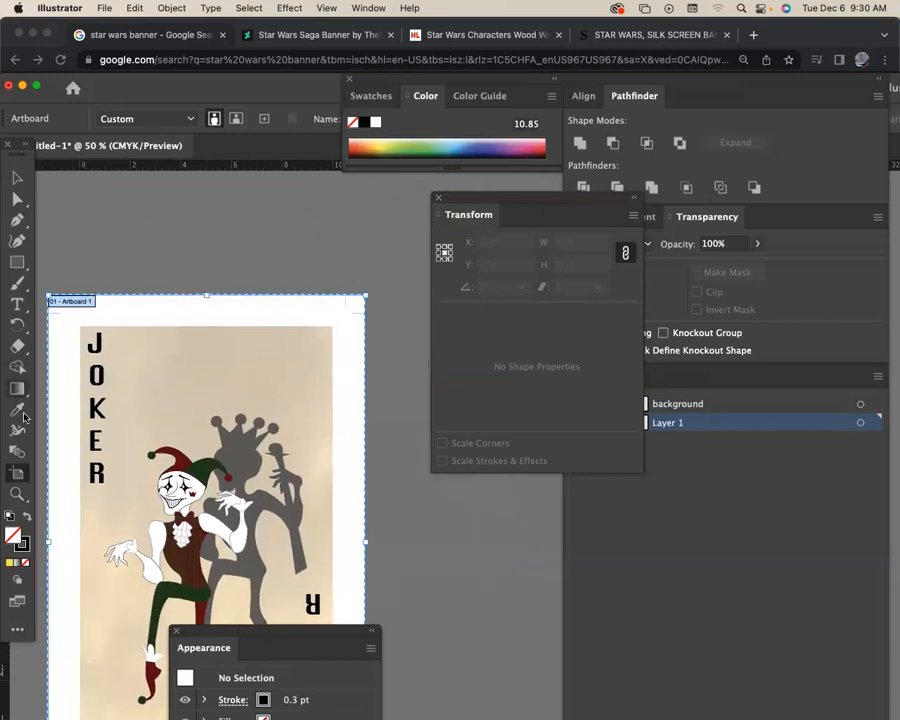
{"action": "left_click", "coordinate": [17, 493]}
{"action": "left_click_drag", "start_coordinate": [311, 277], "coordinate": [344, 454]}
{"action": "scroll", "coordinate": [250, 340], "scroll_direction": "down", "scroll_amount": 2}
{"action": "scroll", "coordinate": [250, 340], "scroll_direction": "right", "scroll_amount": 1}
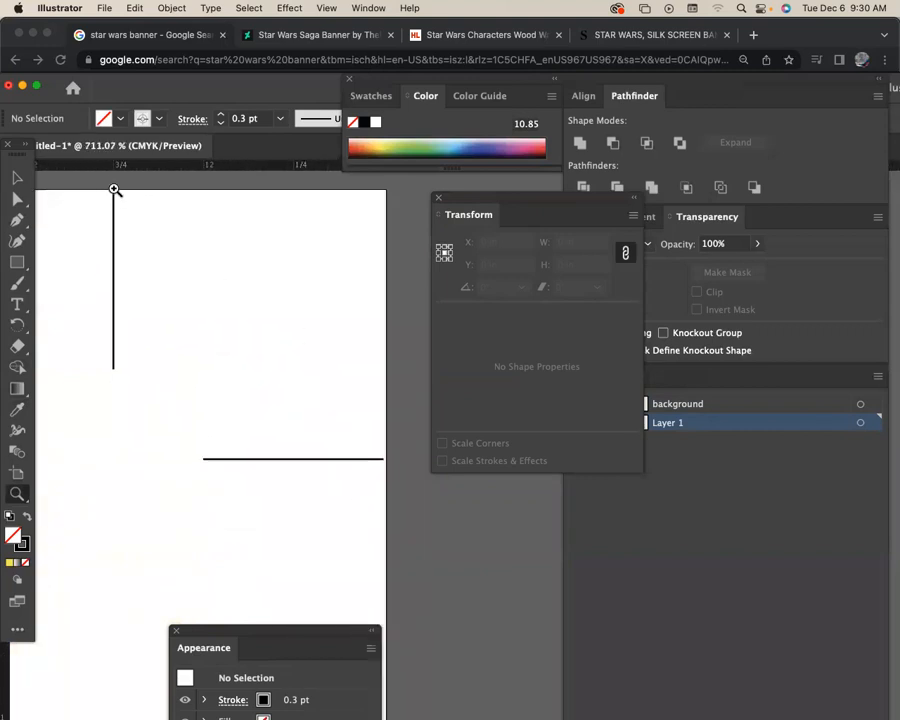
{"action": "scroll", "coordinate": [328, 342], "scroll_direction": "down", "scroll_amount": 3}
{"action": "left_click_drag", "start_coordinate": [328, 342], "coordinate": [444, 536]}
{"action": "scroll", "coordinate": [226, 268], "scroll_direction": "down", "scroll_amount": 3}
{"action": "left_click_drag", "start_coordinate": [226, 268], "coordinate": [278, 344]}
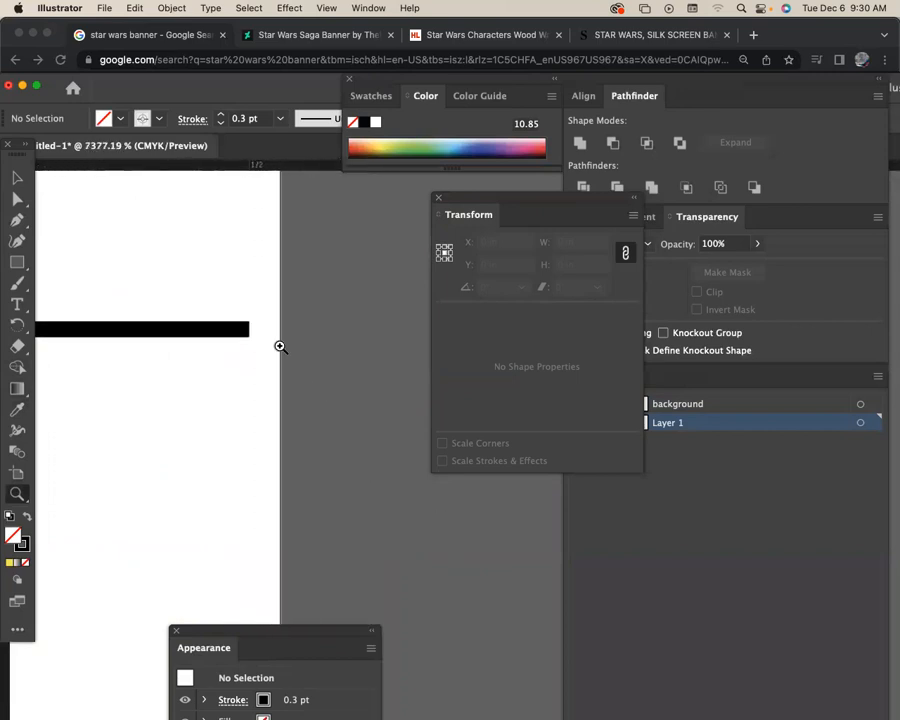
{"action": "key", "text": "super+0"}
{"action": "scroll", "coordinate": [345, 333], "scroll_direction": "down", "scroll_amount": 5}
{"action": "scroll", "coordinate": [345, 333], "scroll_direction": "right", "scroll_amount": 8}
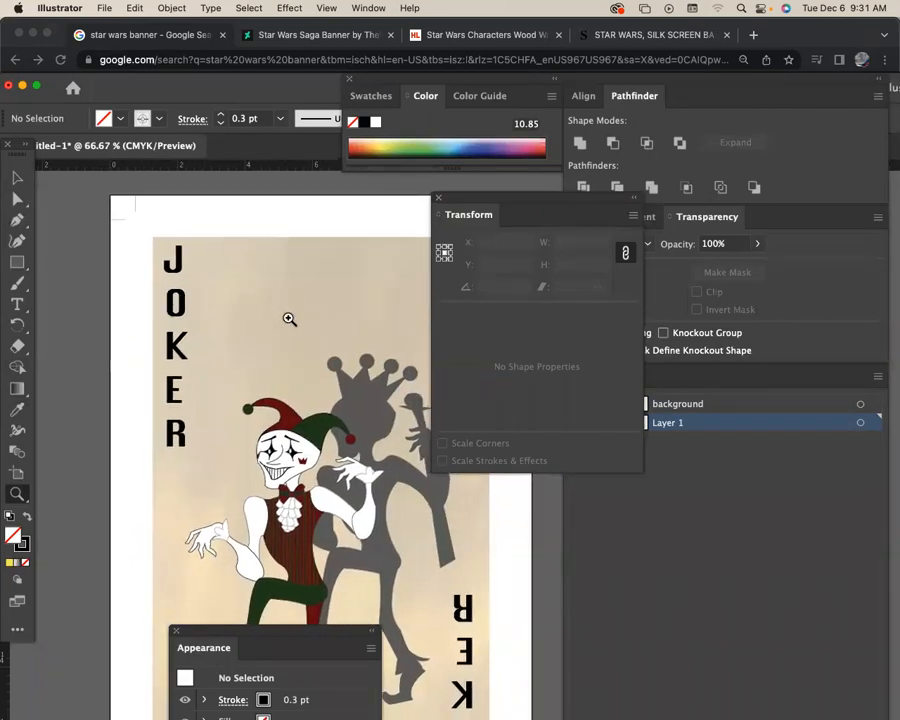
Review the whole poster and examine the trim marks at the artboard's upper-left corner.
{"action": "key", "text": "super+minus"}
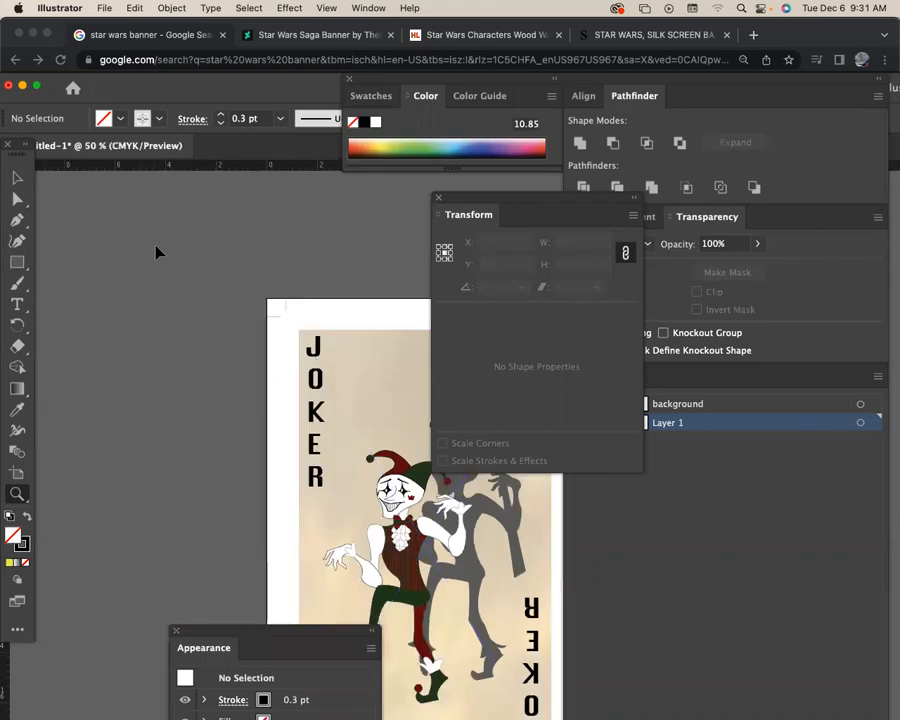
{"action": "key", "text": "super+minus"}
{"action": "scroll", "coordinate": [291, 280], "scroll_direction": "down", "scroll_amount": 4}
{"action": "scroll", "coordinate": [291, 280], "scroll_direction": "right", "scroll_amount": 5}
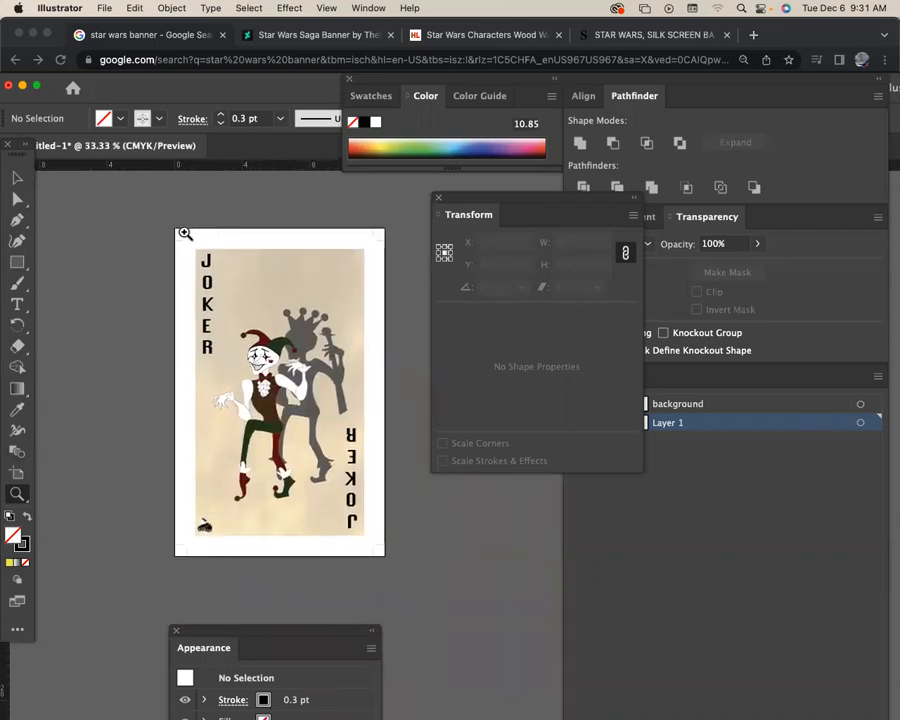
{"action": "scroll", "coordinate": [185, 233], "scroll_direction": "up", "scroll_amount": 10}
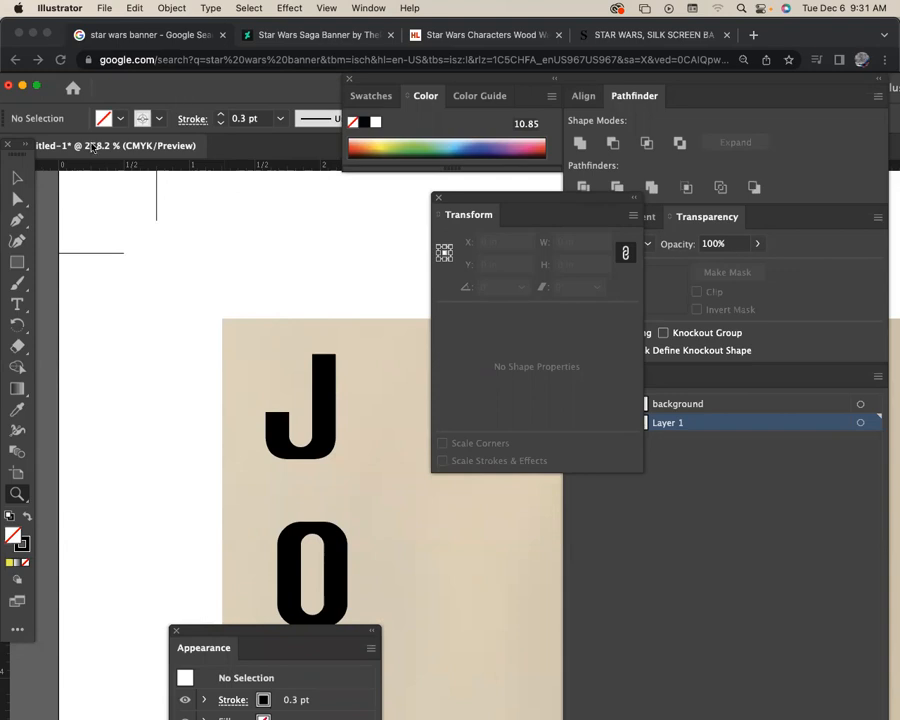
{"action": "scroll", "coordinate": [132, 187], "scroll_direction": "down", "scroll_amount": 6}
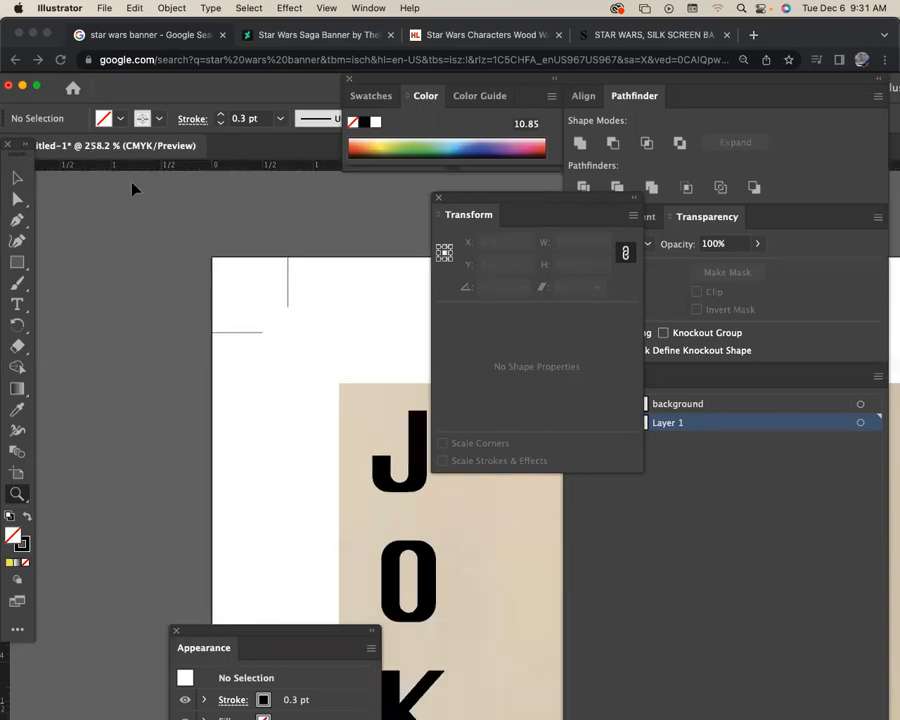
{"action": "scroll", "coordinate": [185, 220], "scroll_direction": "right", "scroll_amount": 10}
{"action": "scroll", "coordinate": [185, 220], "scroll_direction": "down", "scroll_amount": 6}
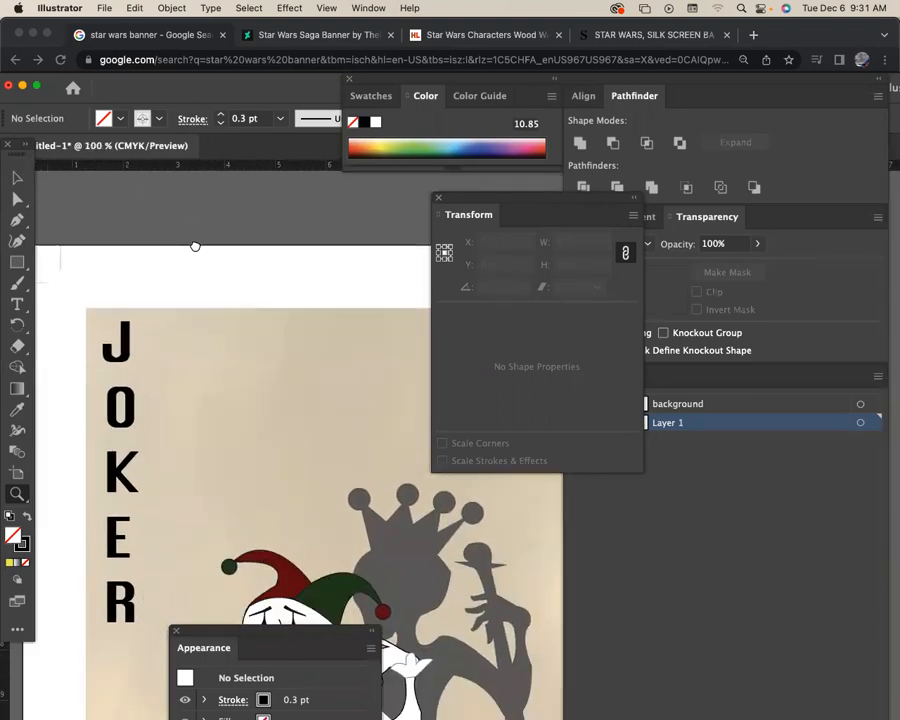
Start saving the document on the computer in Downloads, naming it with the designer's first name followed by "_final_crplines".
{"action": "left_click", "coordinate": [103, 8]}
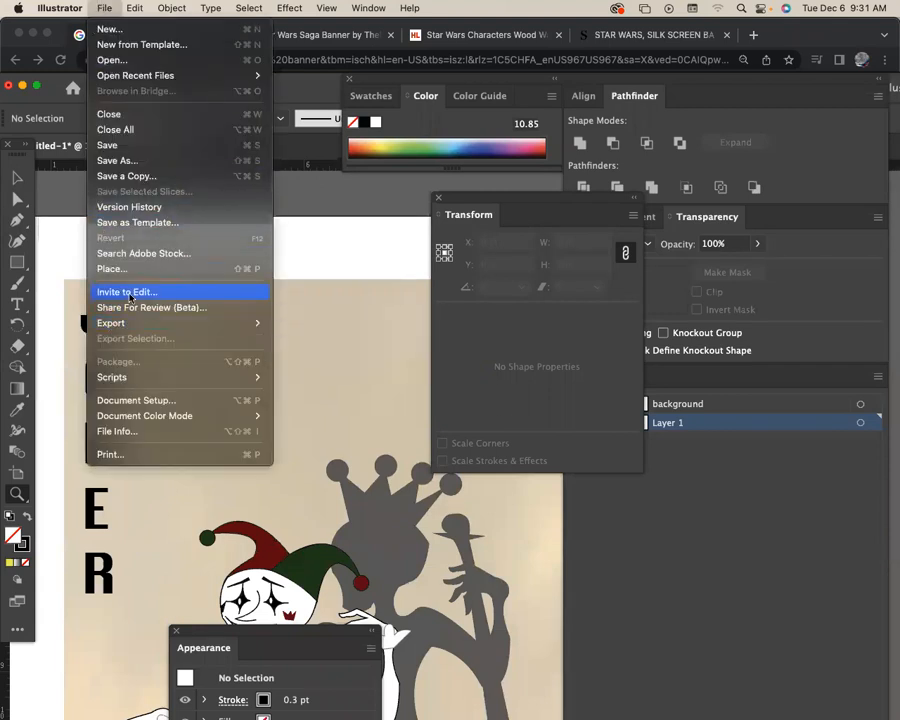
{"action": "left_click", "coordinate": [141, 160]}
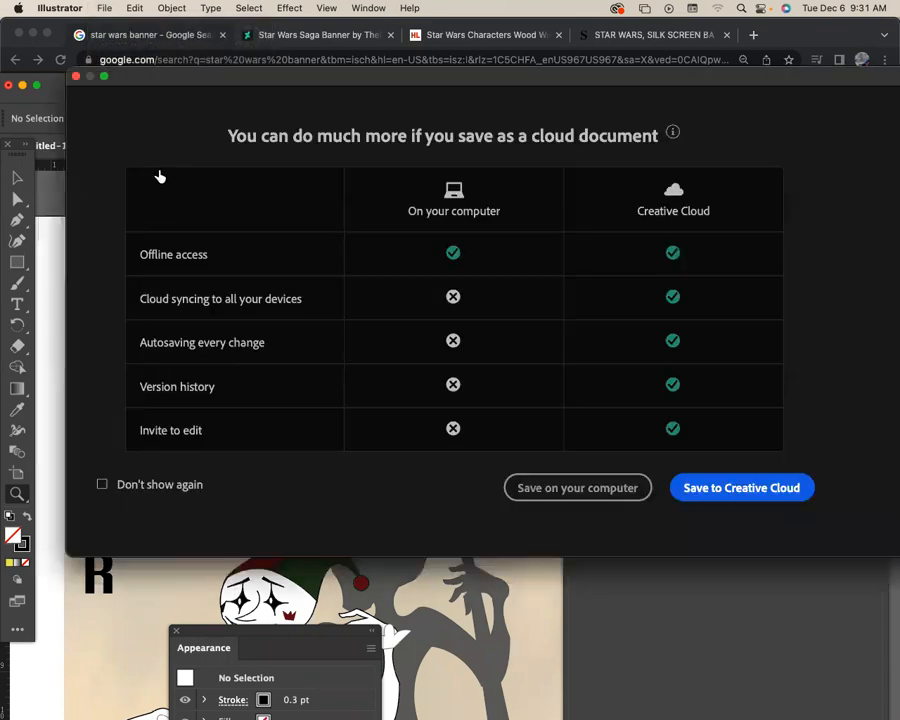
{"action": "left_click", "coordinate": [571, 487]}
{"action": "type", "text": "aanabe"}
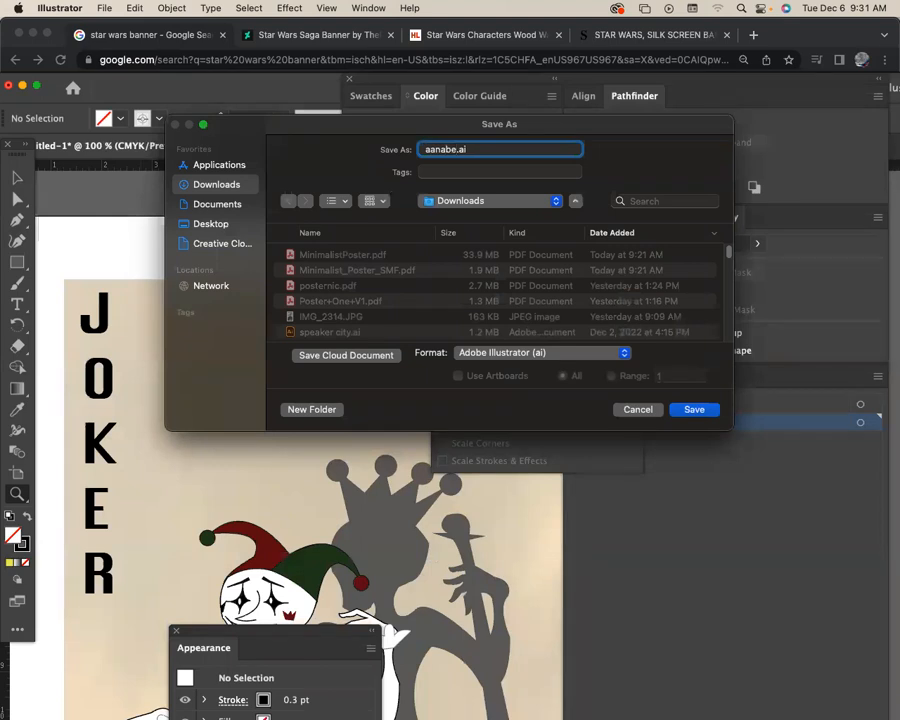
{"action": "type", "text": "lle_final"}
{"action": "right_click", "coordinate": [479, 150]}
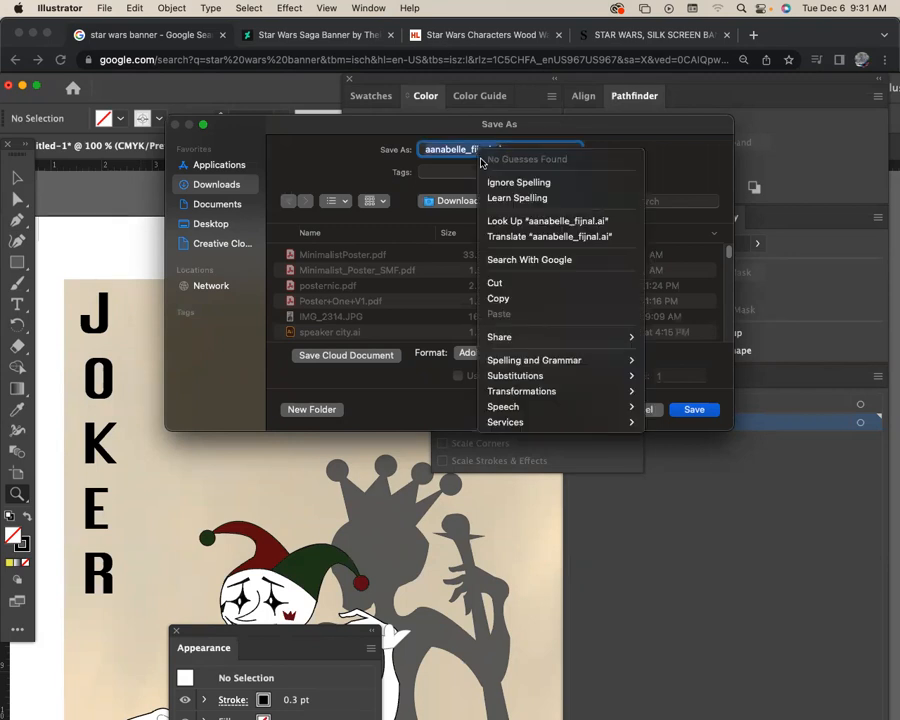
{"action": "left_click", "coordinate": [483, 149]}
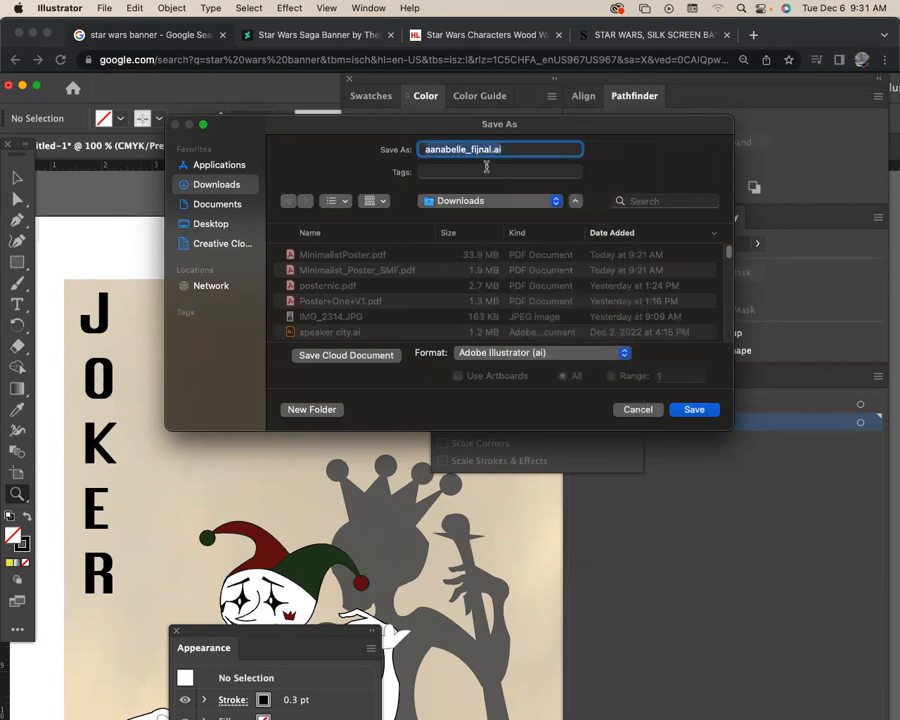
{"action": "left_click", "coordinate": [482, 152]}
{"action": "key", "text": "BackSpace"}
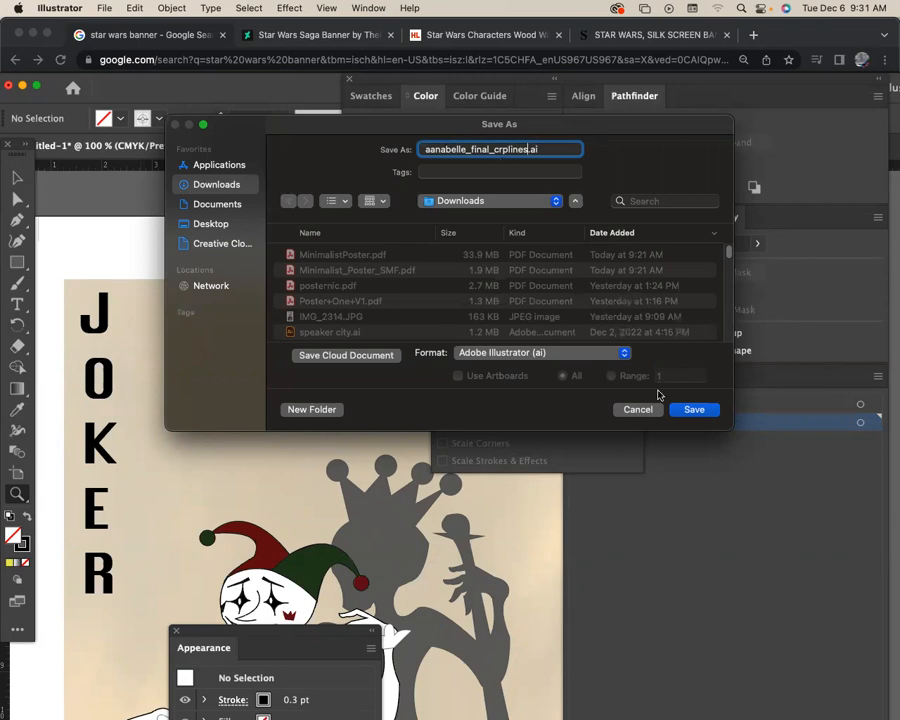
Save the file in Adobe PDF format with the [Press Quality] preset.
{"action": "left_click", "coordinate": [570, 351]}
{"action": "left_click", "coordinate": [561, 403]}
{"action": "left_click", "coordinate": [691, 411]}
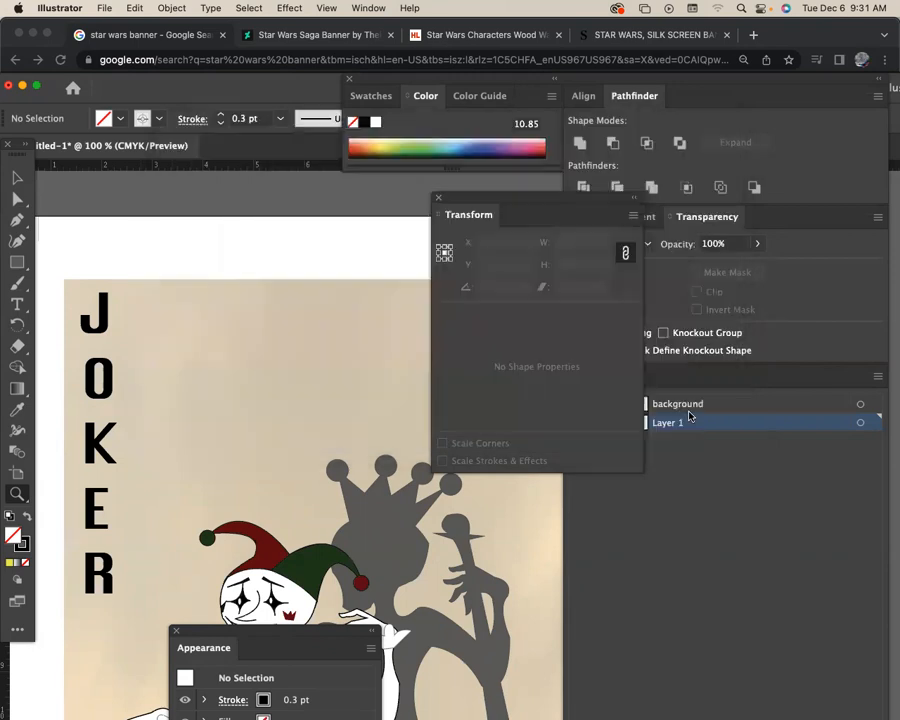
{"action": "left_click", "coordinate": [321, 120]}
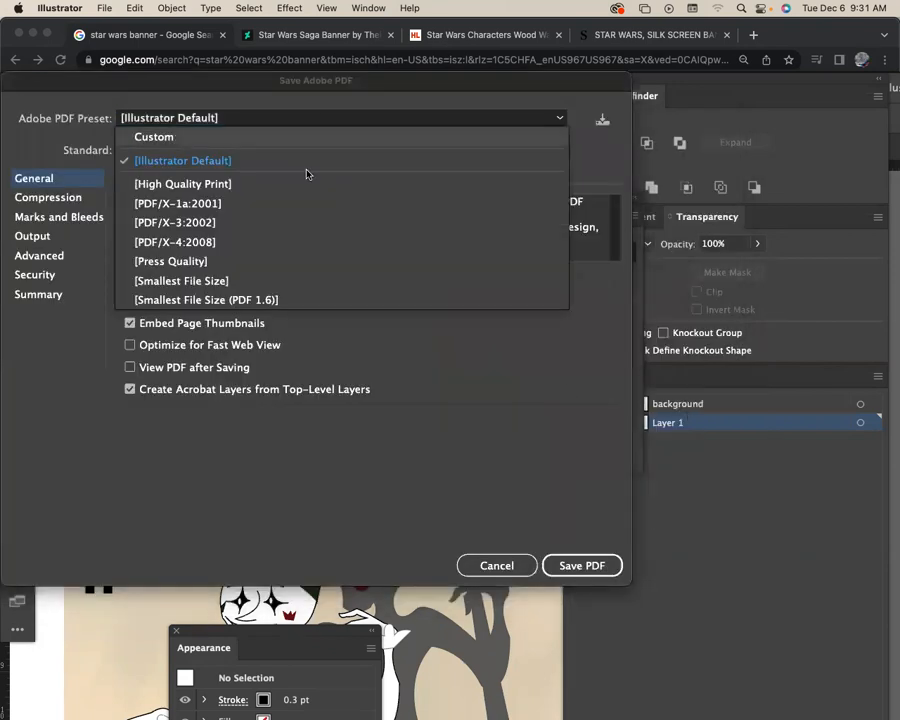
{"action": "left_click", "coordinate": [290, 260]}
{"action": "left_click", "coordinate": [575, 567]}
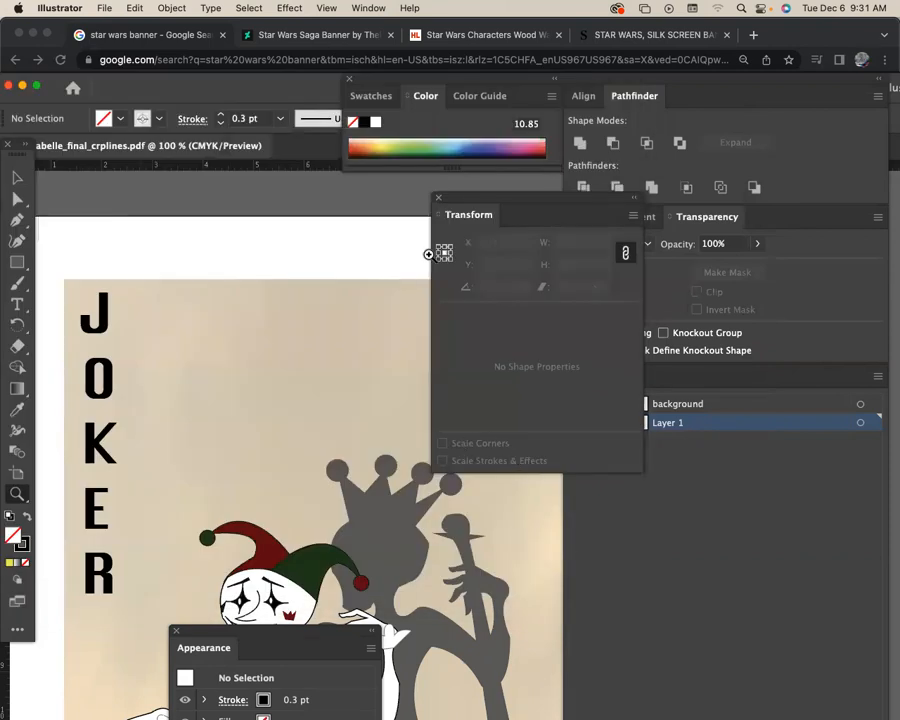
Move the Transform panel clear of the artwork and look over the saved poster and its trim marks.
{"action": "left_click_drag", "start_coordinate": [458, 199], "coordinate": [775, 300]}
{"action": "scroll", "coordinate": [382, 360], "scroll_direction": "left", "scroll_amount": 3}
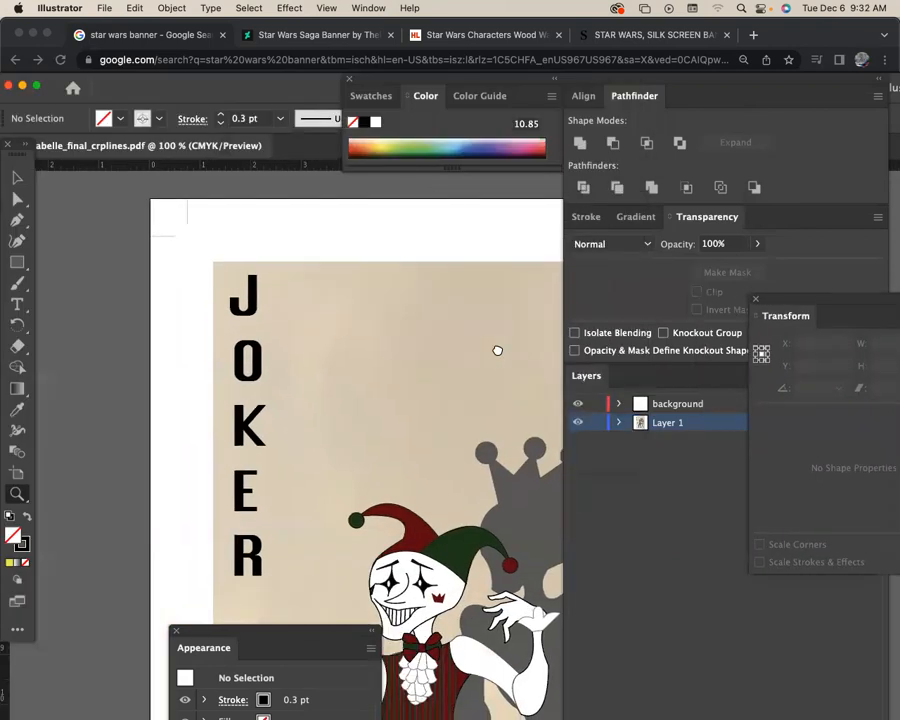
{"action": "scroll", "coordinate": [440, 350], "scroll_direction": "right", "scroll_amount": 8}
{"action": "scroll", "coordinate": [440, 350], "scroll_direction": "down", "scroll_amount": 3}
{"action": "scroll", "coordinate": [292, 346], "scroll_direction": "right", "scroll_amount": 3}
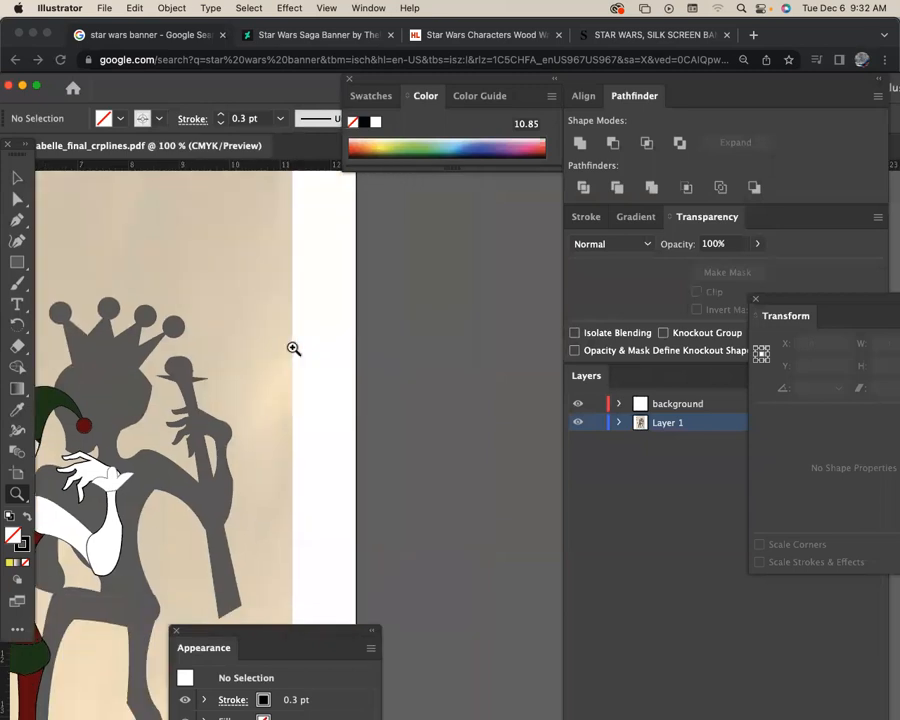
{"action": "scroll", "coordinate": [464, 426], "scroll_direction": "left", "scroll_amount": 8}
{"action": "left_click", "coordinate": [444, 414], "text": "alt"}
{"action": "left_click", "coordinate": [440, 412], "text": "alt"}
{"action": "left_click", "coordinate": [426, 402], "text": "alt"}
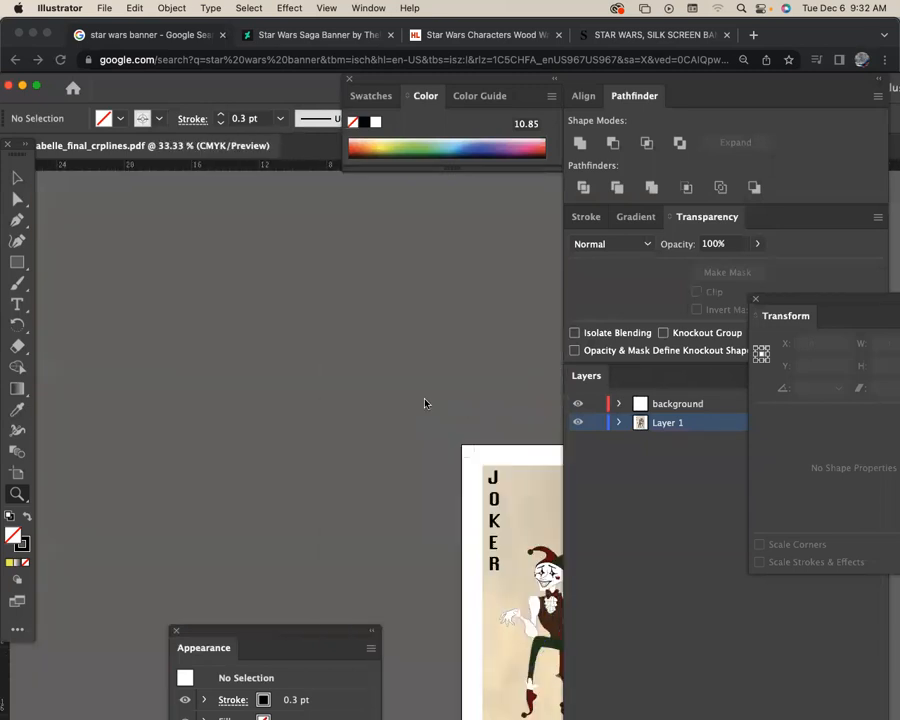
{"action": "scroll", "coordinate": [268, 288], "scroll_direction": "right", "scroll_amount": 4}
{"action": "scroll", "coordinate": [268, 288], "scroll_direction": "down", "scroll_amount": 2}
Delete the Joker poster artwork together with all trim marks from the enlarged artboard.
{"action": "left_click", "coordinate": [15, 178]}
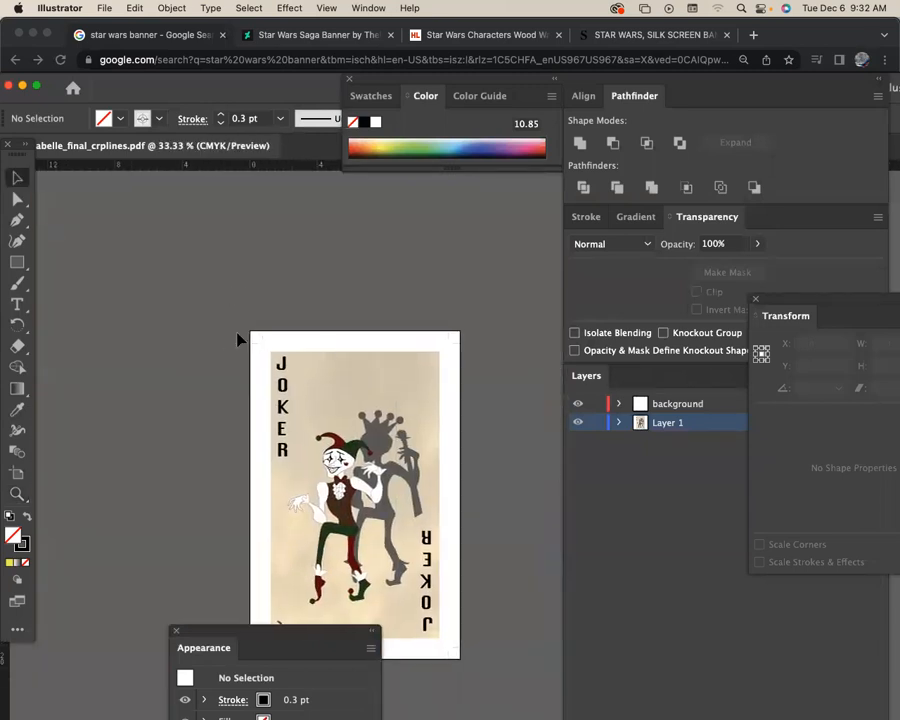
{"action": "left_click_drag", "start_coordinate": [281, 362], "coordinate": [413, 522]}
{"action": "key", "text": "Delete"}
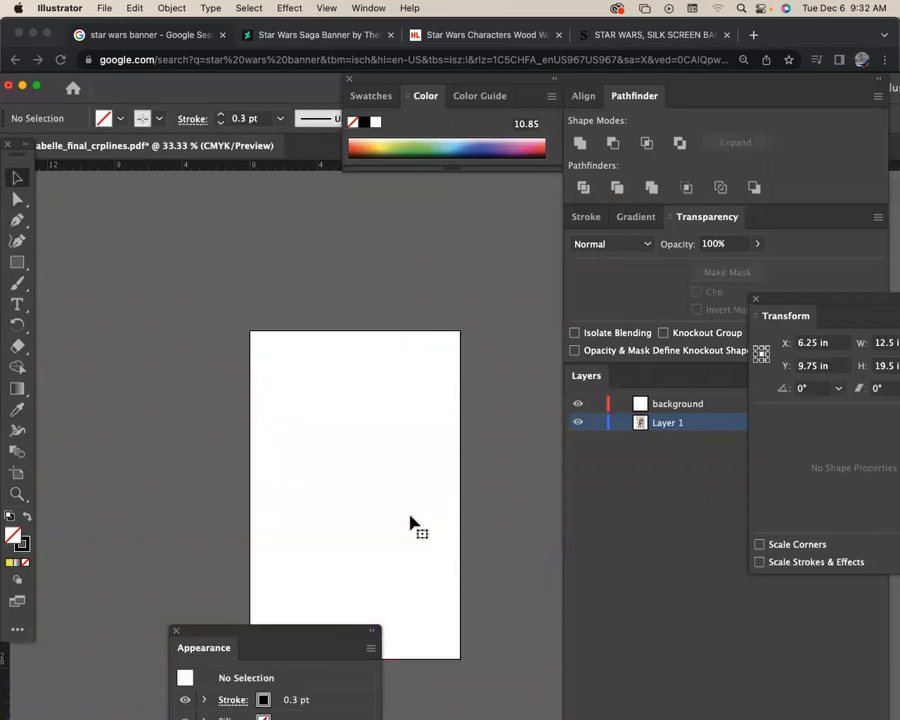
Undo the edits back to before the background layer, trim marks and artboard enlargement were made.
{"action": "key", "text": "super+z"}
{"action": "key", "text": "super+z"}
{"action": "key", "text": "super+z"}
{"action": "key", "text": "super+z"}
{"action": "key", "text": "super+z"}
{"action": "key", "text": "super+z"}
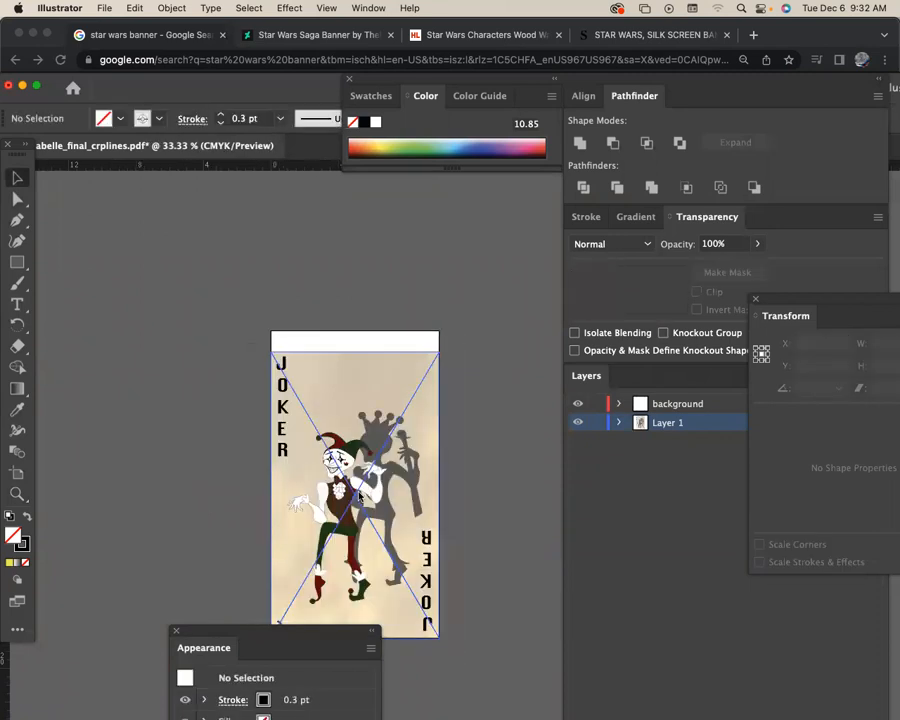
{"action": "key", "text": "super+z"}
{"action": "key", "text": "super+z"}
{"action": "key", "text": "super+z"}
{"action": "key", "text": "super+z"}
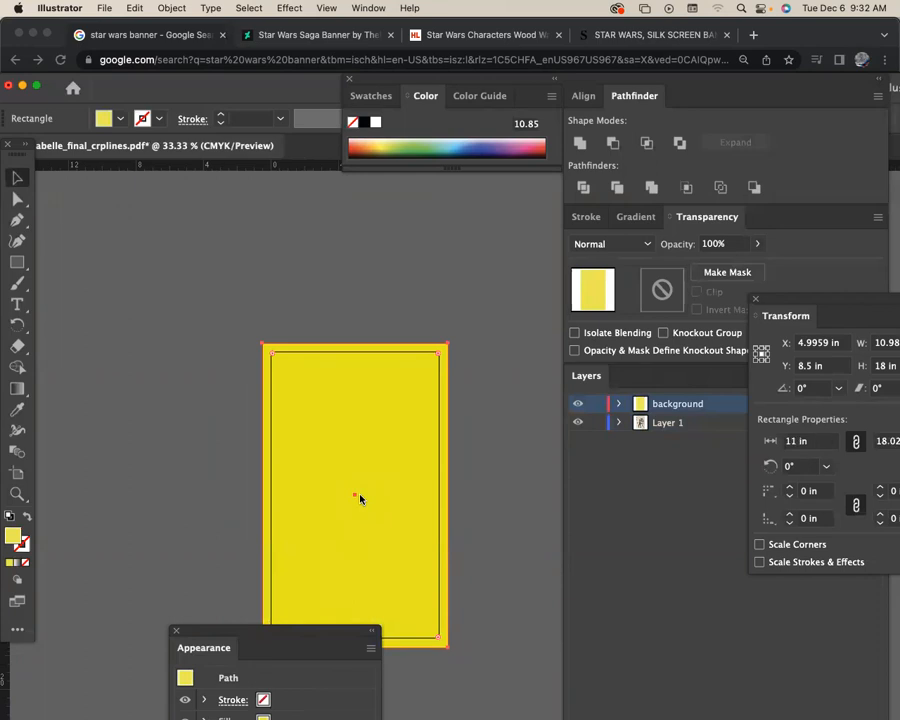
{"action": "key", "text": "super+z"}
{"action": "key", "text": "super+z"}
{"action": "key", "text": "super+z"}
{"action": "key", "text": "super+z"}
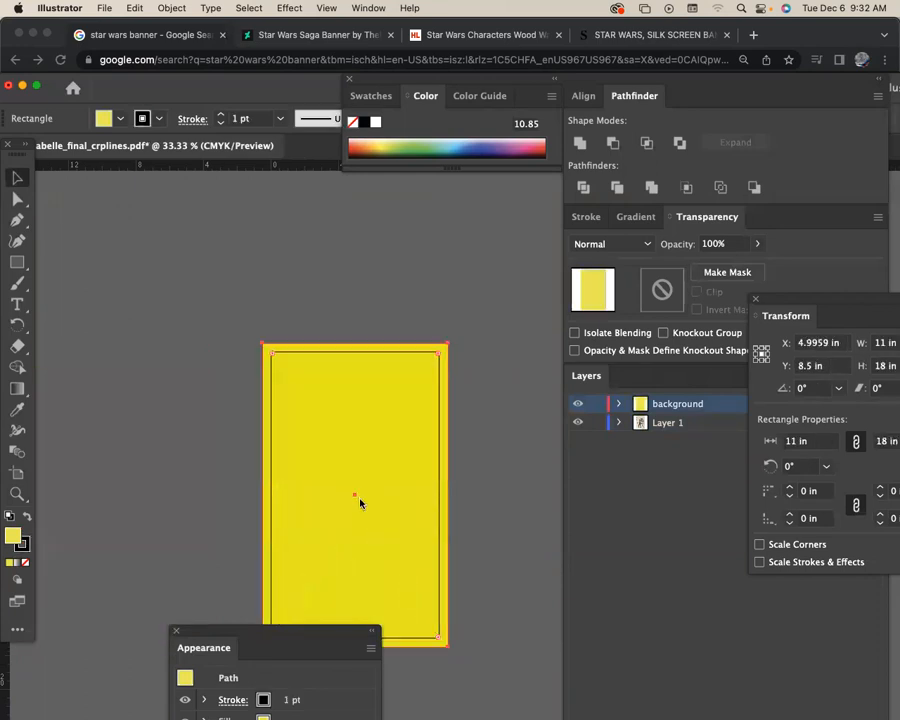
{"action": "key", "text": "super+z"}
{"action": "key", "text": "super+z"}
{"action": "key", "text": "super+z"}
{"action": "key", "text": "super+z"}
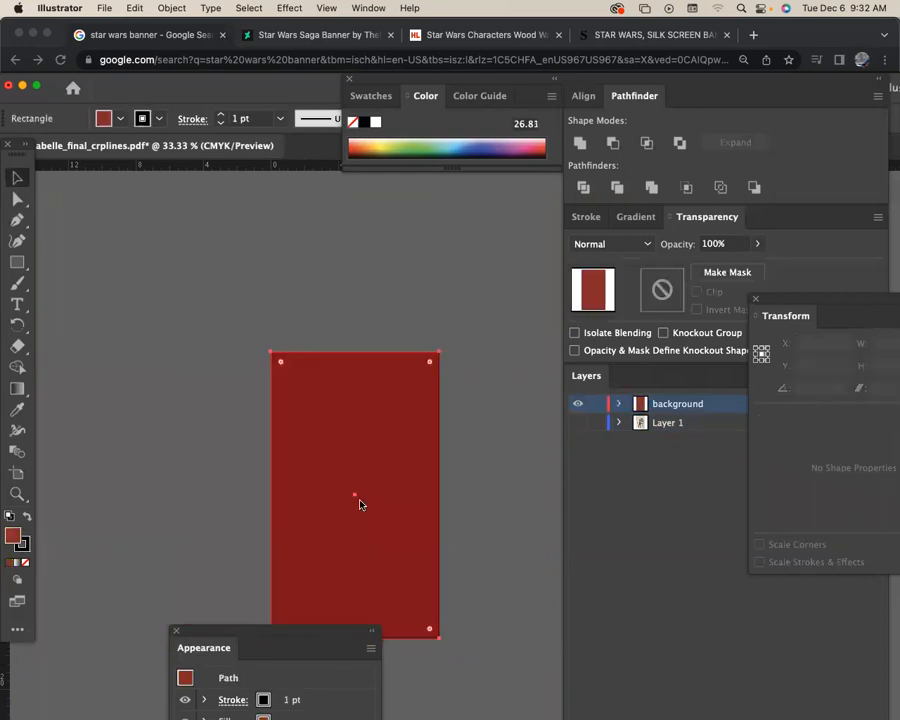
{"action": "key", "text": "super+z"}
{"action": "key", "text": "super+y"}
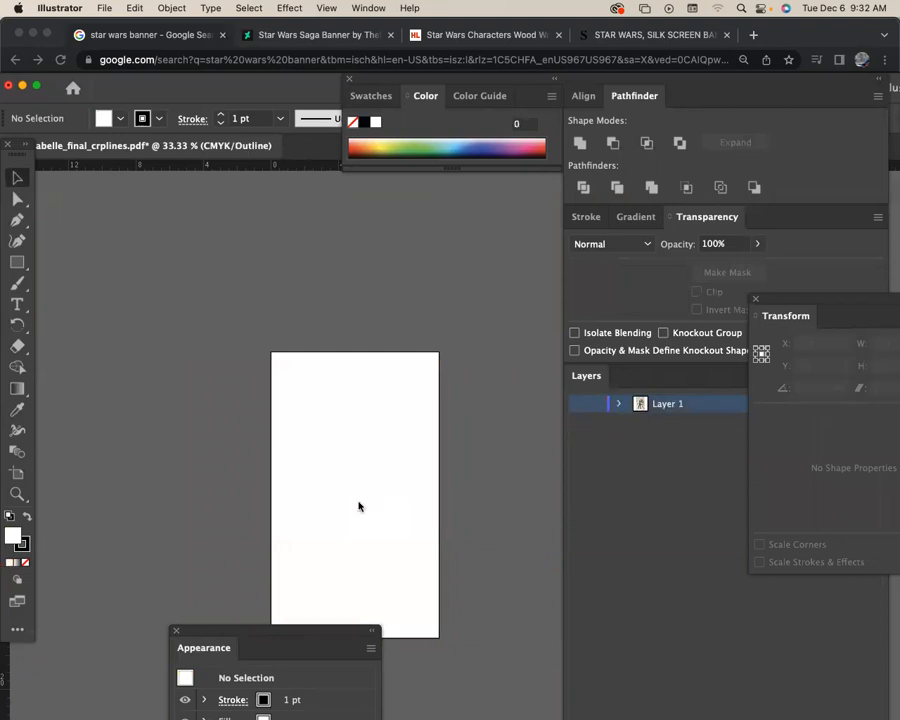
Show Layer 1 and delete the linked Joker poster from it.
{"action": "left_click", "coordinate": [577, 404]}
{"action": "left_click", "coordinate": [371, 413]}
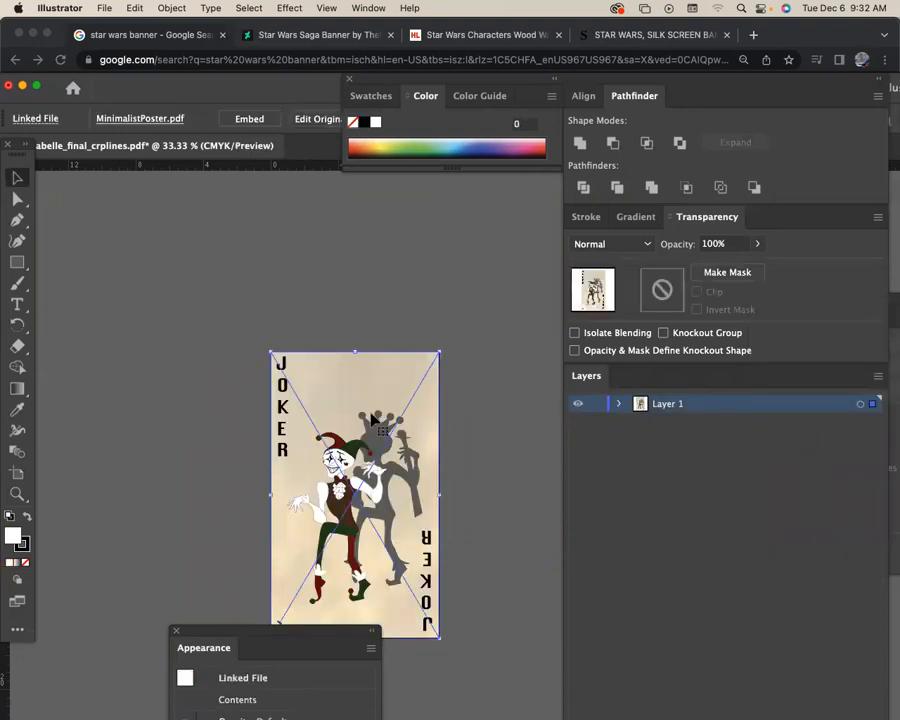
{"action": "key", "text": "Delete"}
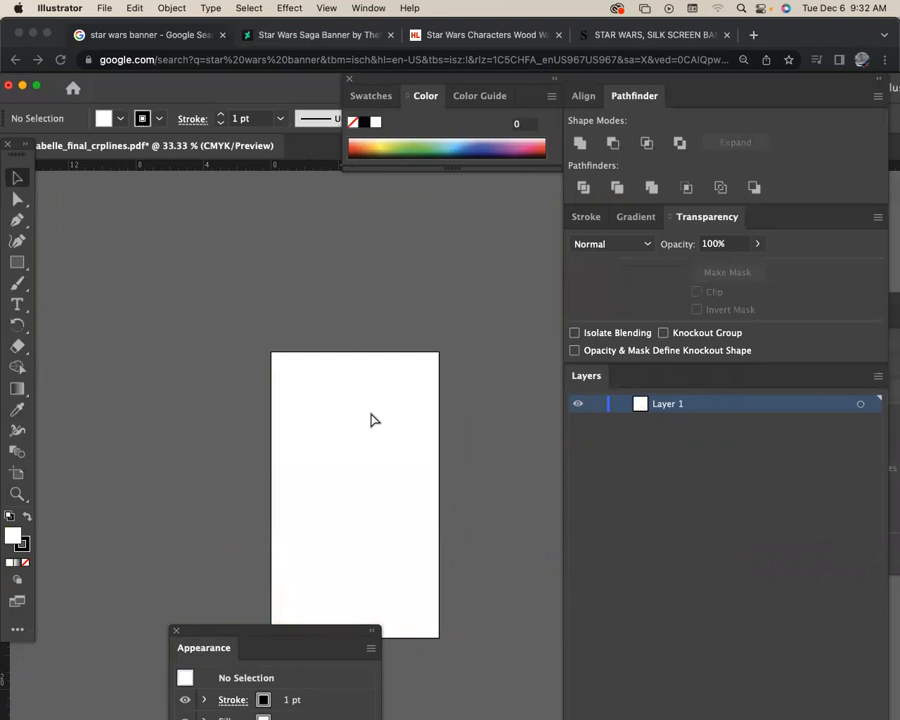
Place Minimalist_Poster_SMF.pdf with its upper-left corner at the artboard's upper-left corner, and deselect it.
{"action": "key", "text": "super+shift+p"}
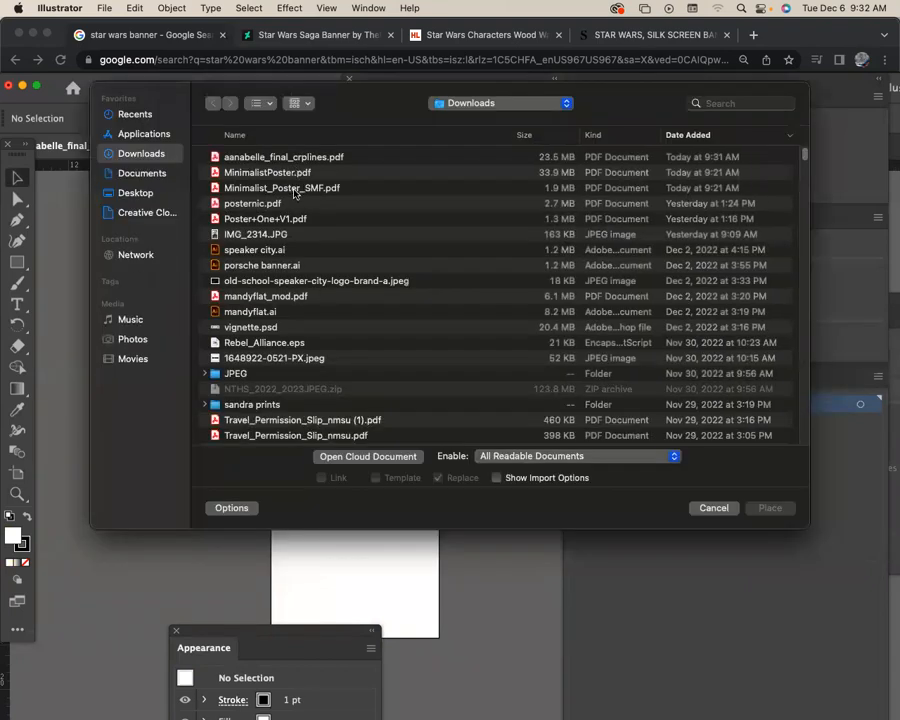
{"action": "left_click", "coordinate": [296, 190]}
{"action": "left_click", "coordinate": [769, 508]}
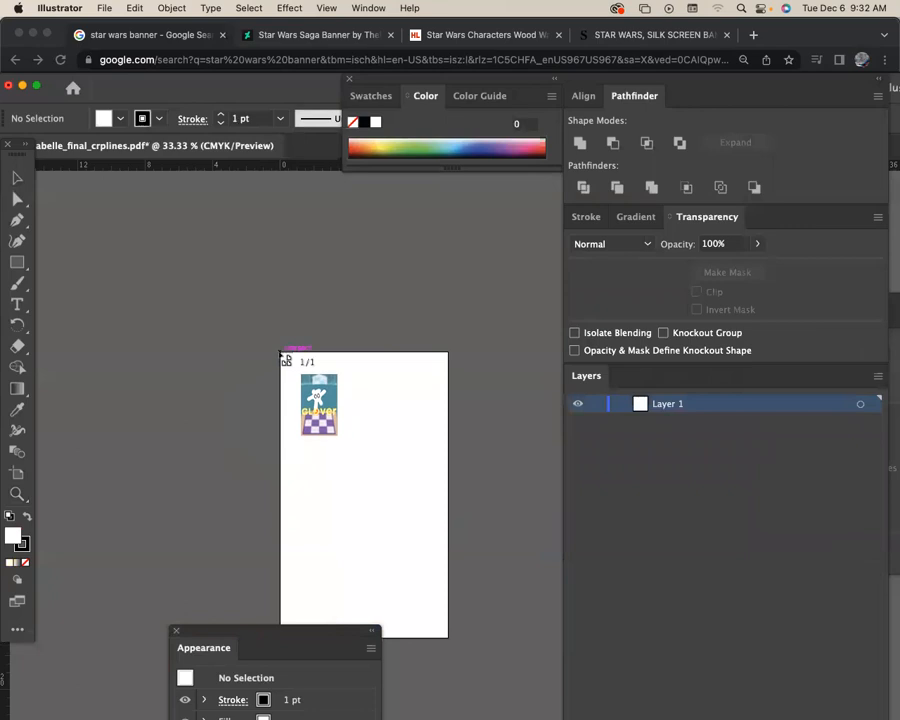
{"action": "left_click", "coordinate": [283, 356]}
{"action": "scroll", "coordinate": [392, 466], "scroll_direction": "down", "scroll_amount": 5}
{"action": "scroll", "coordinate": [392, 466], "scroll_direction": "right", "scroll_amount": 2}
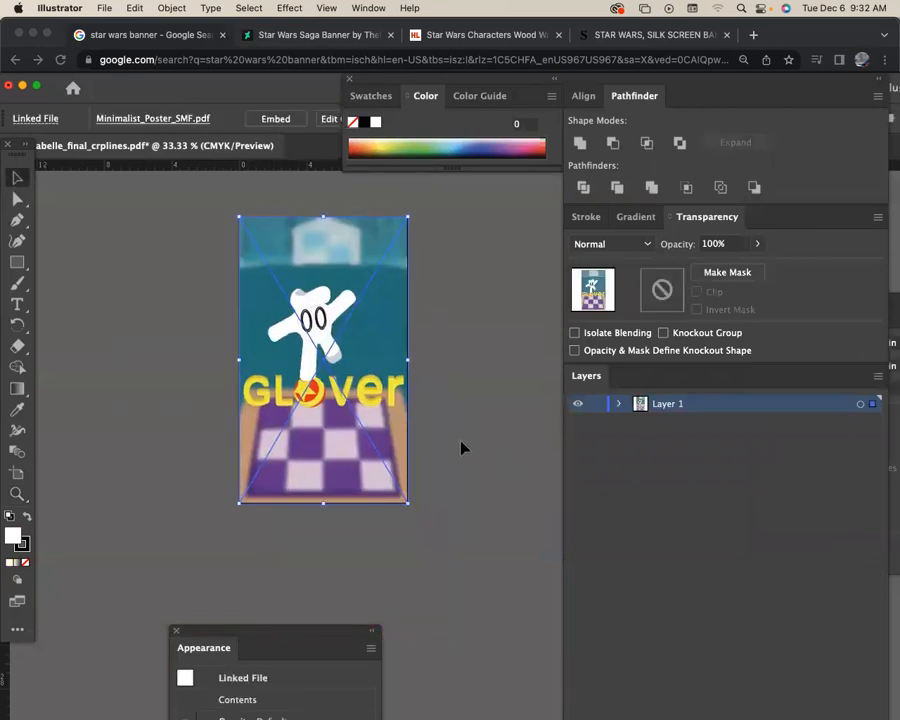
{"action": "left_click_drag", "start_coordinate": [331, 354], "coordinate": [336, 370]}
{"action": "left_click", "coordinate": [406, 192]}
{"action": "left_click", "coordinate": [342, 368]}
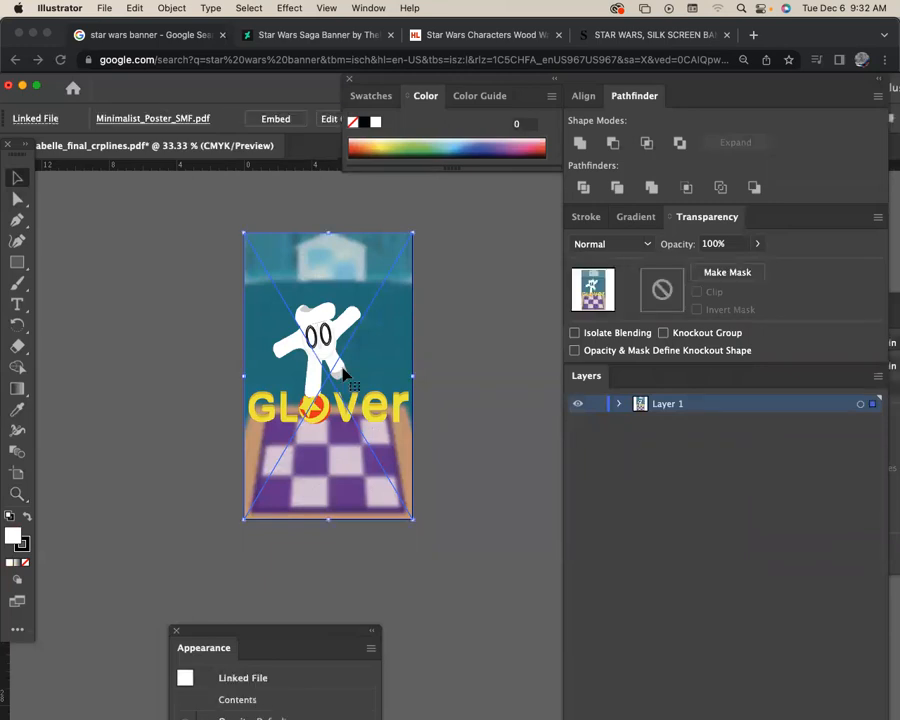
{"action": "left_click", "coordinate": [453, 396]}
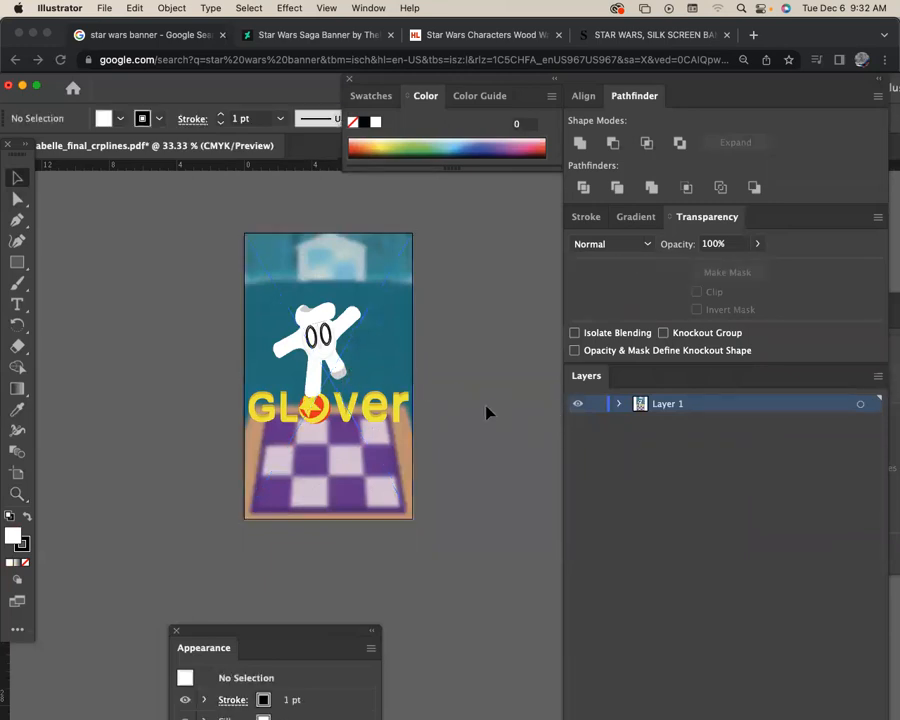
Deselect the Glover poster and add a new layer named "crop lines trim marks" above Layer 1.
{"action": "left_click", "coordinate": [380, 350]}
{"action": "left_click_drag", "start_coordinate": [388, 323], "coordinate": [350, 371]}
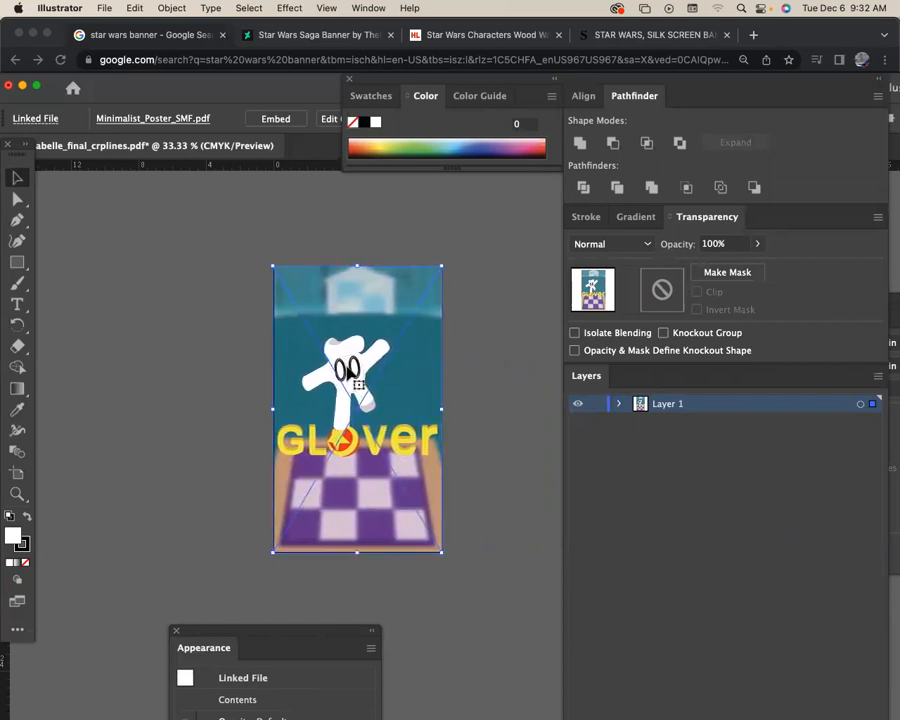
{"action": "left_click", "coordinate": [492, 400]}
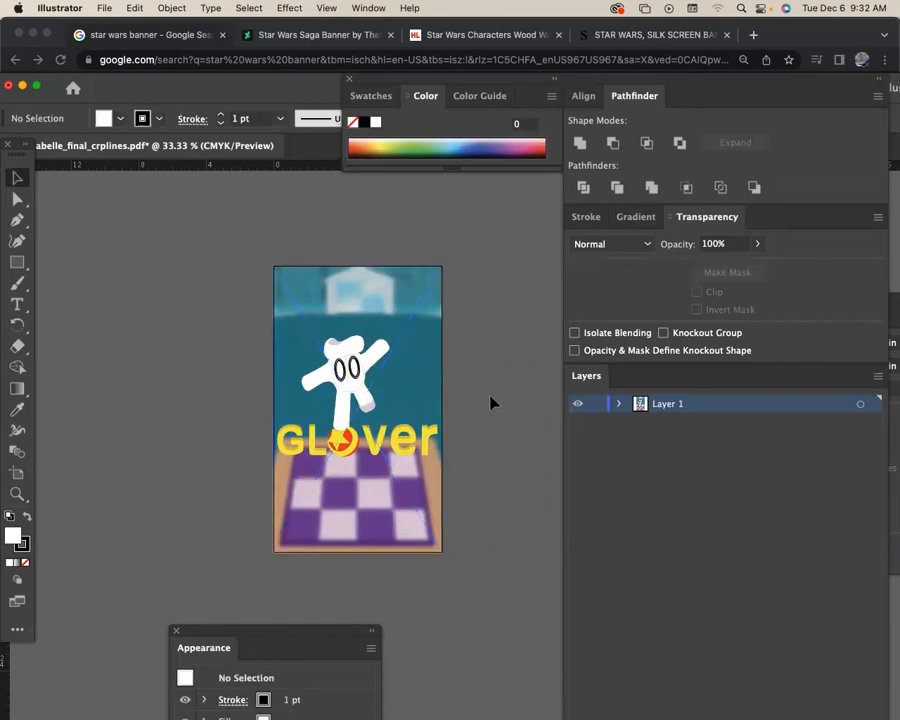
{"action": "left_click", "coordinate": [881, 379]}
{"action": "left_click", "coordinate": [774, 316]}
{"action": "type", "text": "crop lines"}
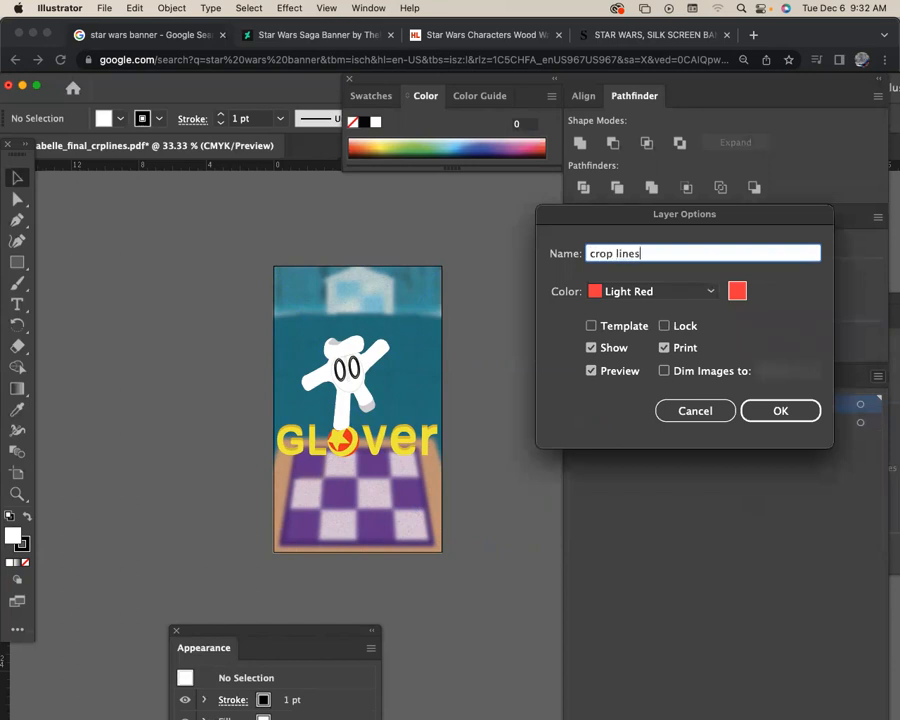
{"action": "type", "text": " trim marks"}
{"action": "key", "text": "Return"}
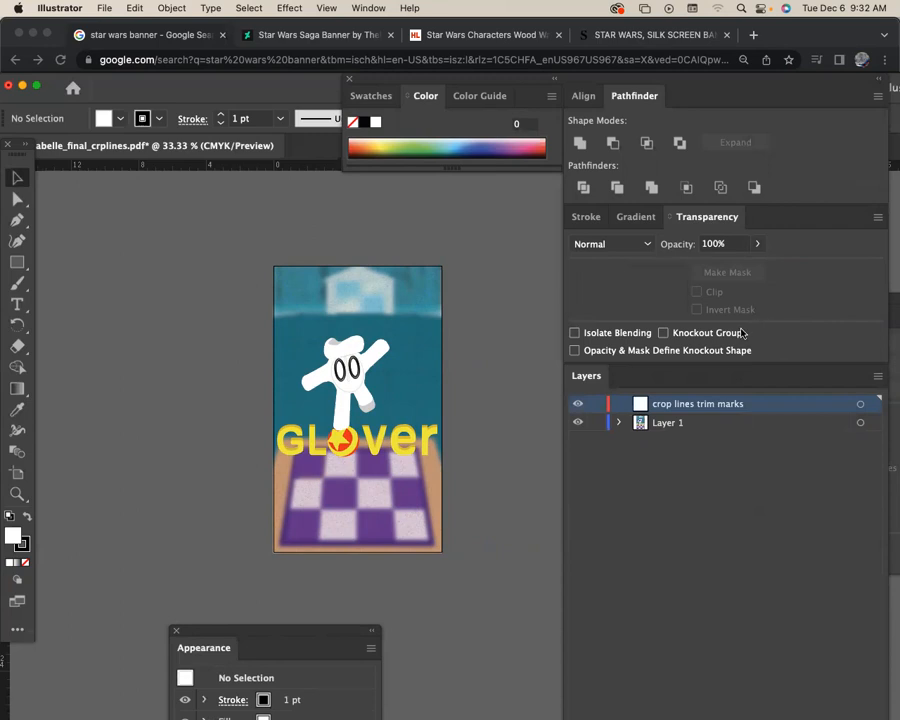
Lock Layer 1, draw an 11 in by 18 in rectangle on the crop lines trim marks layer, and centre it over the artboard.
{"action": "left_click", "coordinate": [17, 262]}
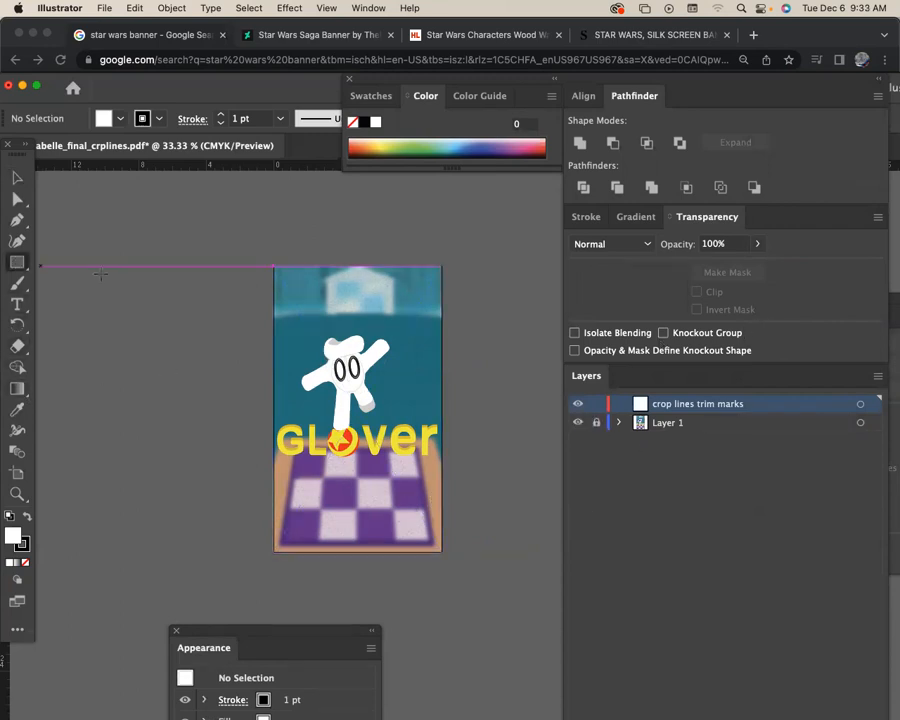
{"action": "left_click", "coordinate": [216, 279]}
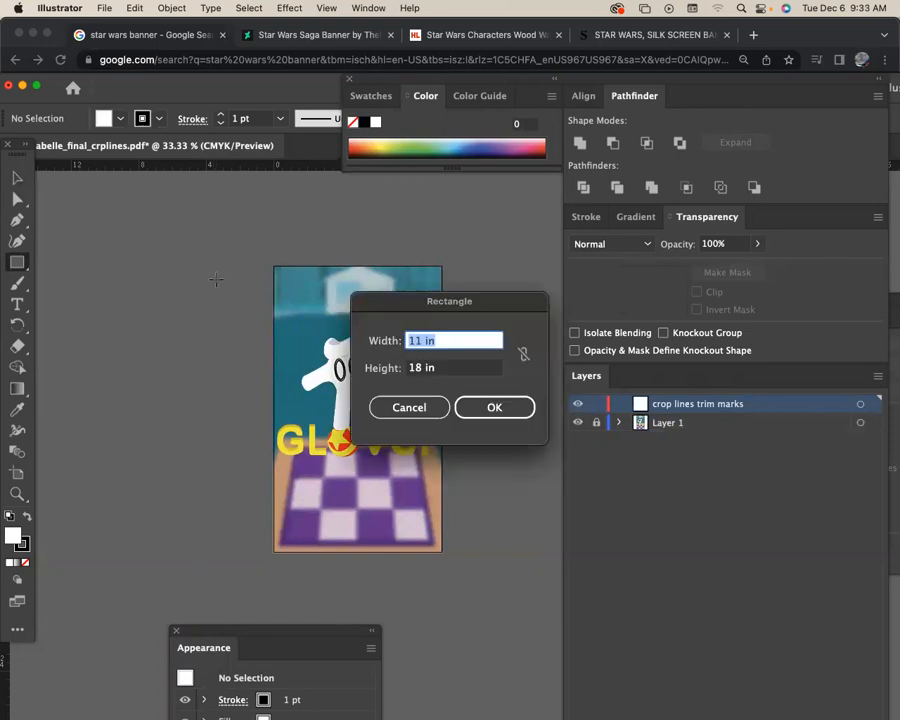
{"action": "left_click", "coordinate": [496, 410]}
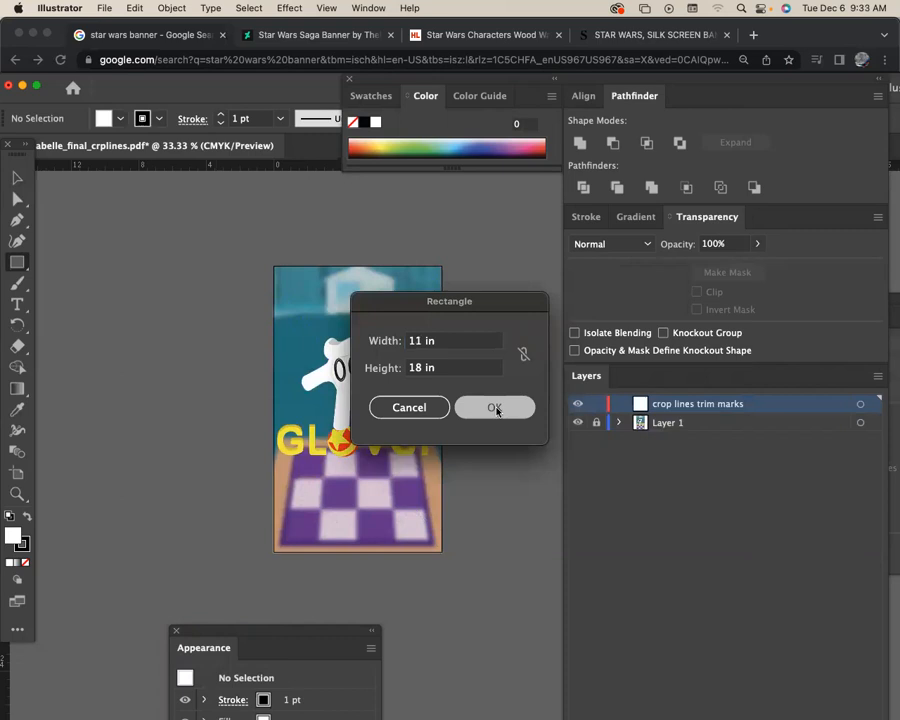
{"action": "key", "text": "v"}
{"action": "left_click_drag", "start_coordinate": [307, 432], "coordinate": [357, 414]}
Examine how evenly the white rectangle overhangs the artboard edges on all sides.
{"action": "left_click", "coordinate": [17, 493]}
{"action": "left_click_drag", "start_coordinate": [323, 372], "coordinate": [431, 498]}
{"action": "scroll", "coordinate": [176, 300], "scroll_direction": "up", "scroll_amount": 3}
{"action": "scroll", "coordinate": [176, 300], "scroll_direction": "right", "scroll_amount": 1}
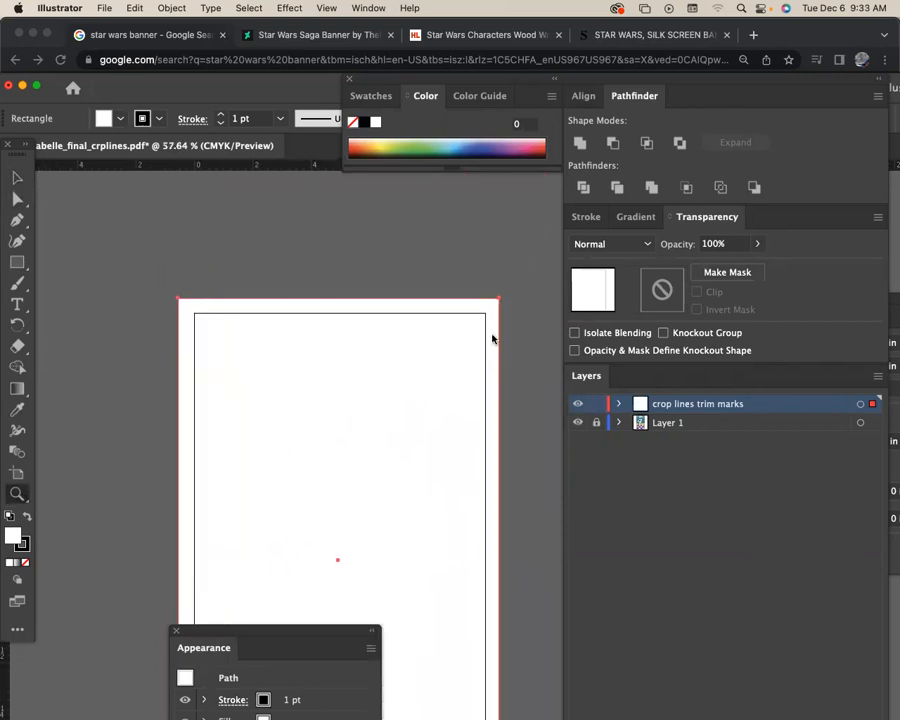
{"action": "scroll", "coordinate": [456, 346], "scroll_direction": "down", "scroll_amount": 1}
{"action": "scroll", "coordinate": [456, 346], "scroll_direction": "down", "scroll_amount": 3}
{"action": "scroll", "coordinate": [394, 418], "scroll_direction": "left", "scroll_amount": 1}
{"action": "scroll", "coordinate": [420, 426], "scroll_direction": "right", "scroll_amount": 1}
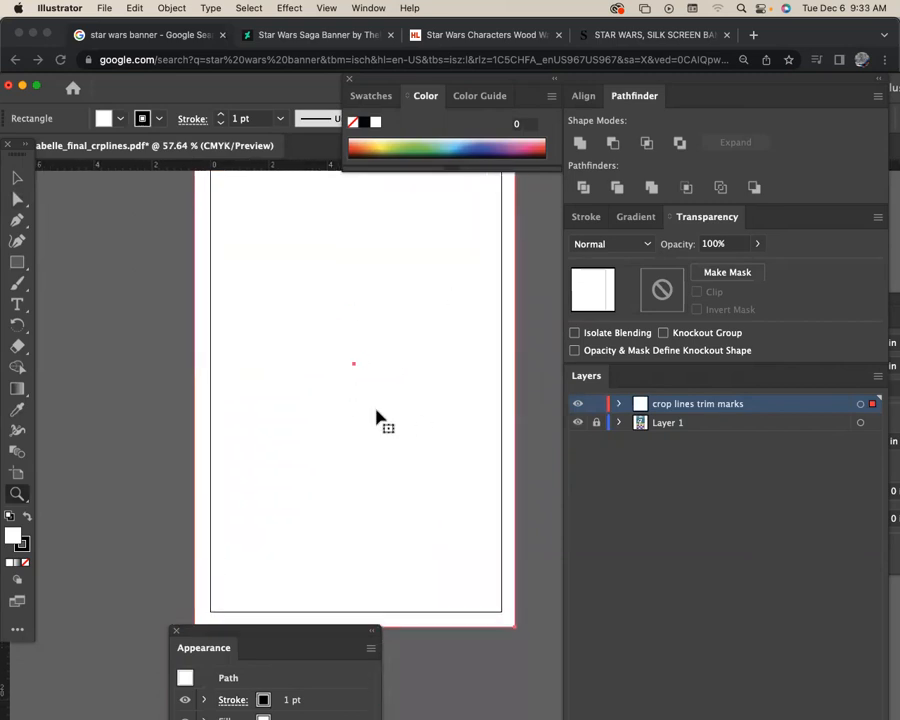
{"action": "left_click", "coordinate": [379, 420], "text": "alt"}
{"action": "left_click", "coordinate": [381, 423], "text": "alt"}
{"action": "scroll", "coordinate": [205, 293], "scroll_direction": "right", "scroll_amount": 3}
{"action": "scroll", "coordinate": [265, 385], "scroll_direction": "up", "scroll_amount": 2}
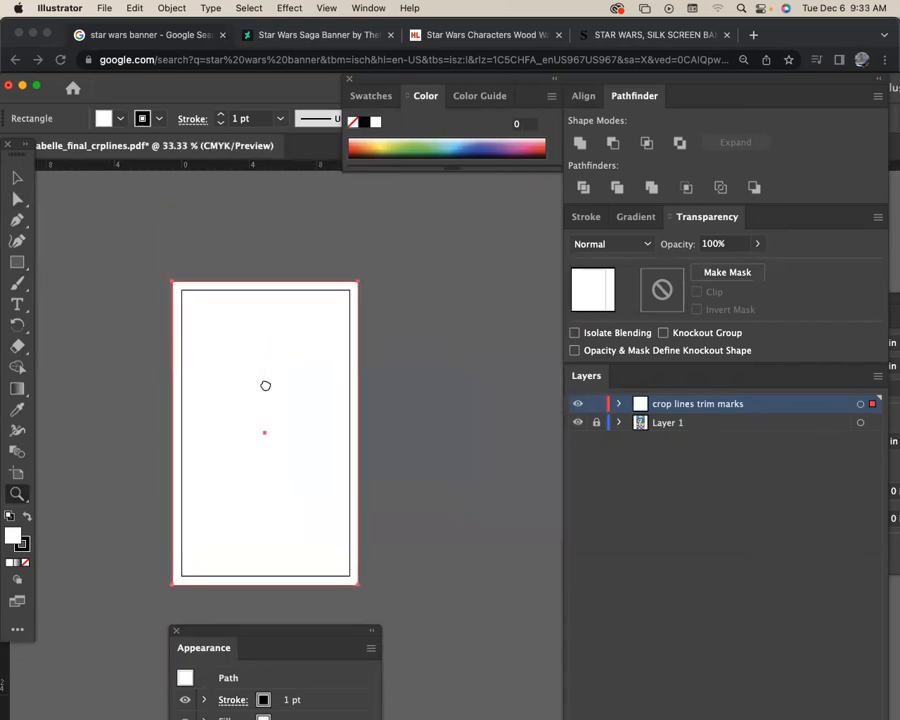
Create trim marks from the white rectangle, delete the rectangle itself, and leave nothing selected.
{"action": "left_click", "coordinate": [171, 8]}
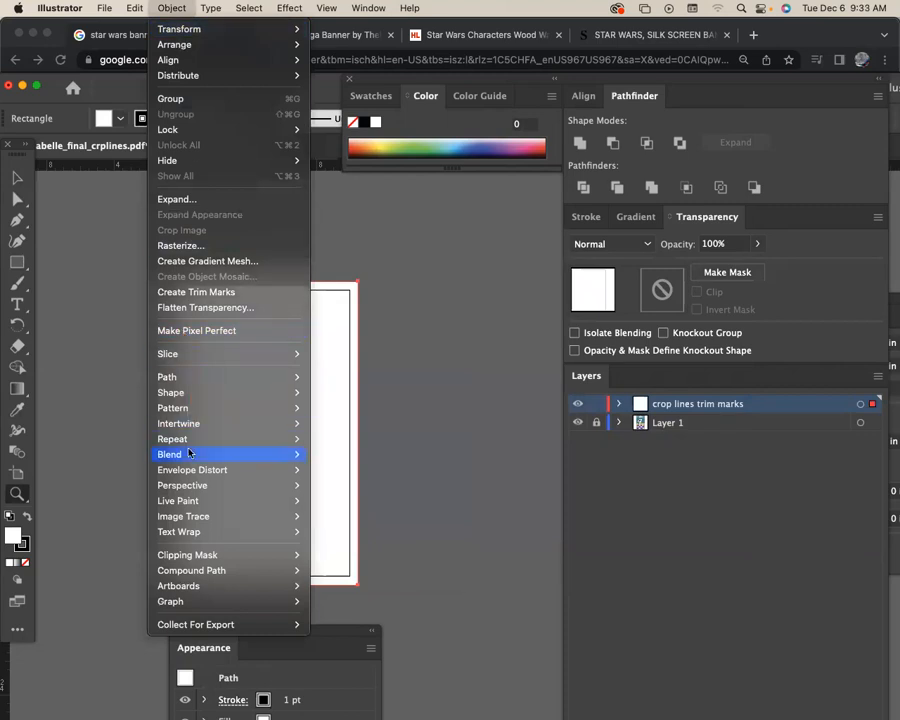
{"action": "left_click", "coordinate": [180, 292]}
{"action": "key", "text": "v"}
{"action": "left_click", "coordinate": [261, 379]}
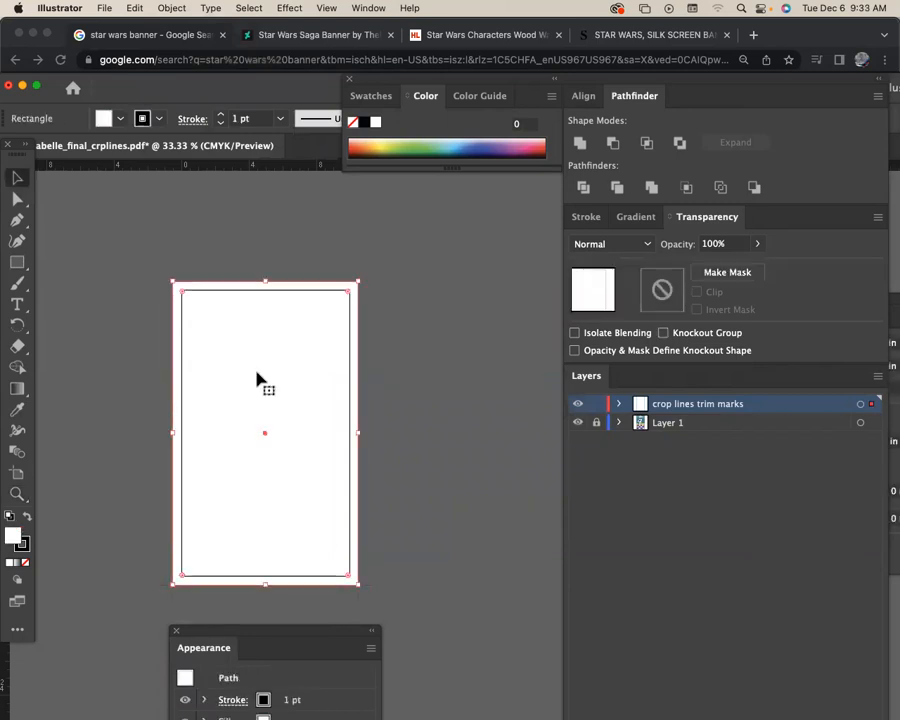
{"action": "key", "text": "Delete"}
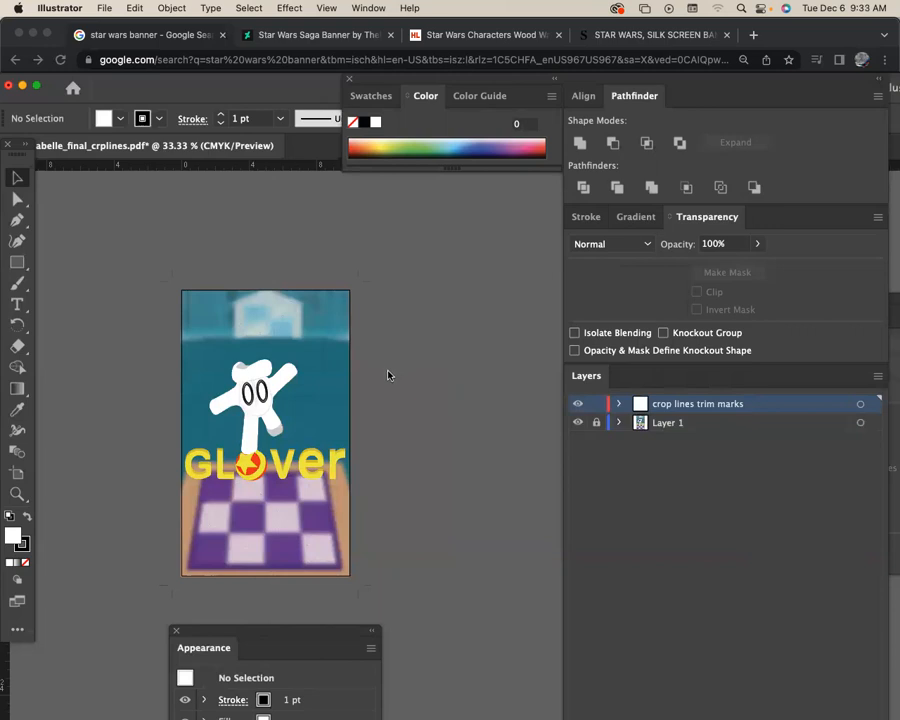
{"action": "left_click_drag", "start_coordinate": [164, 282], "coordinate": [220, 265]}
{"action": "left_click", "coordinate": [494, 378]}
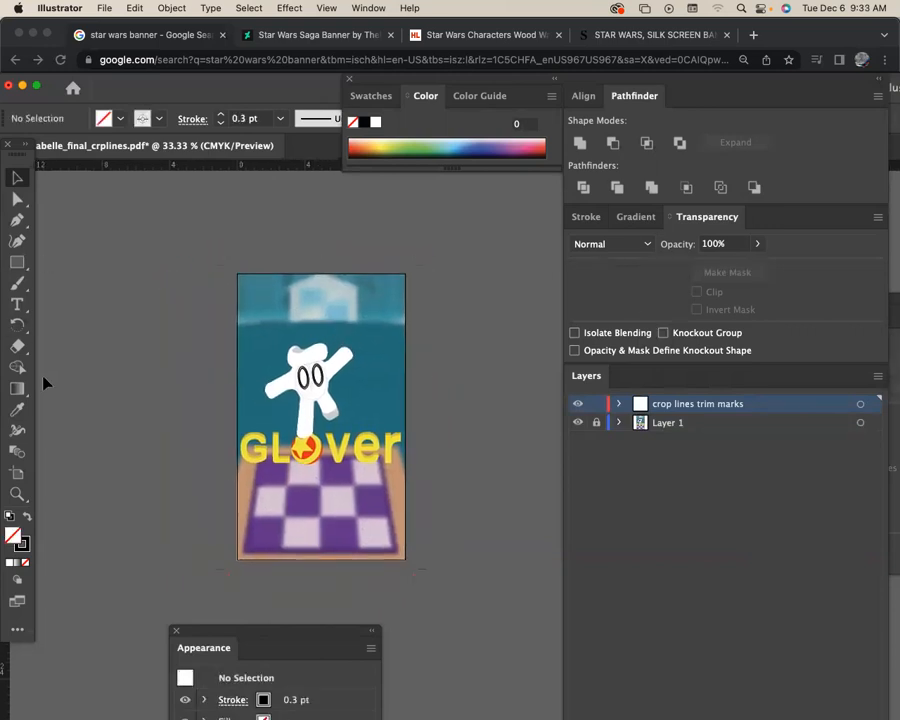
Try extending only the artboard's upper edge above the Glover poster, and undo the change.
{"action": "left_click", "coordinate": [18, 474]}
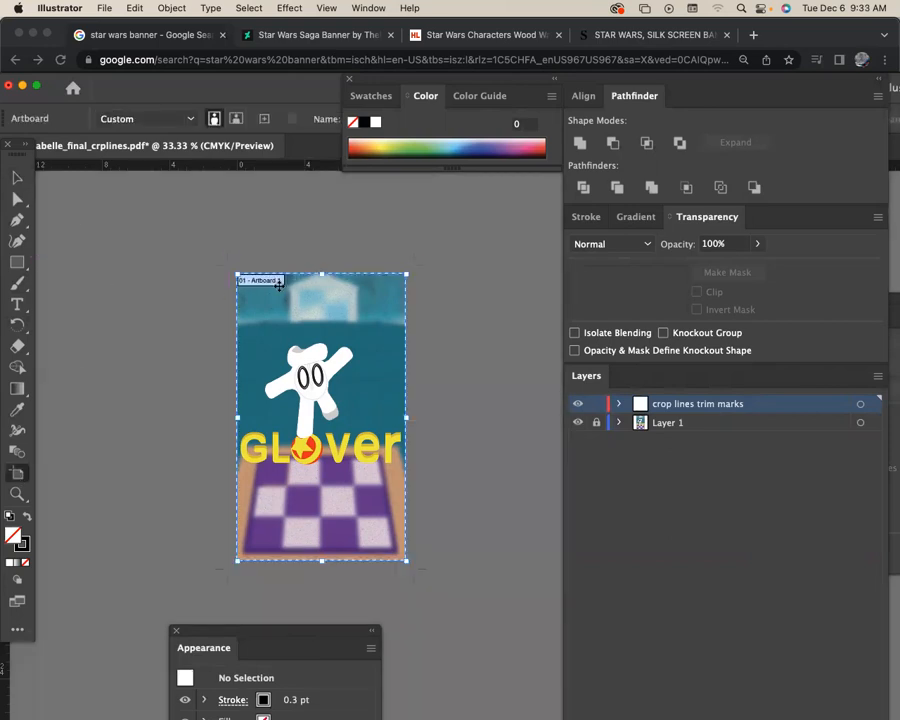
{"action": "key", "text": "v"}
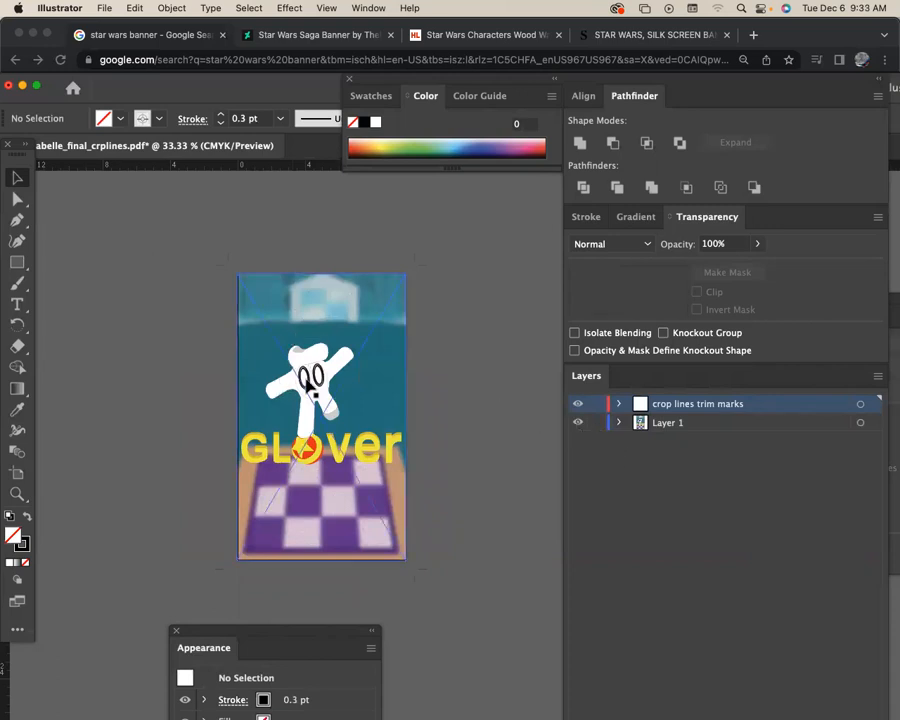
{"action": "left_click", "coordinate": [354, 400]}
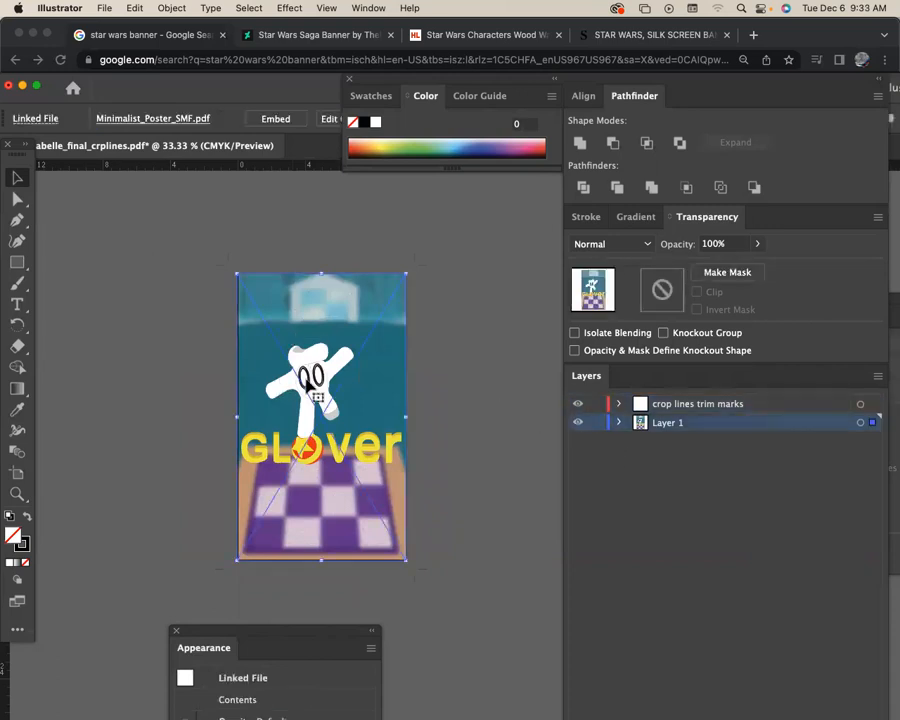
{"action": "left_click", "coordinate": [15, 474]}
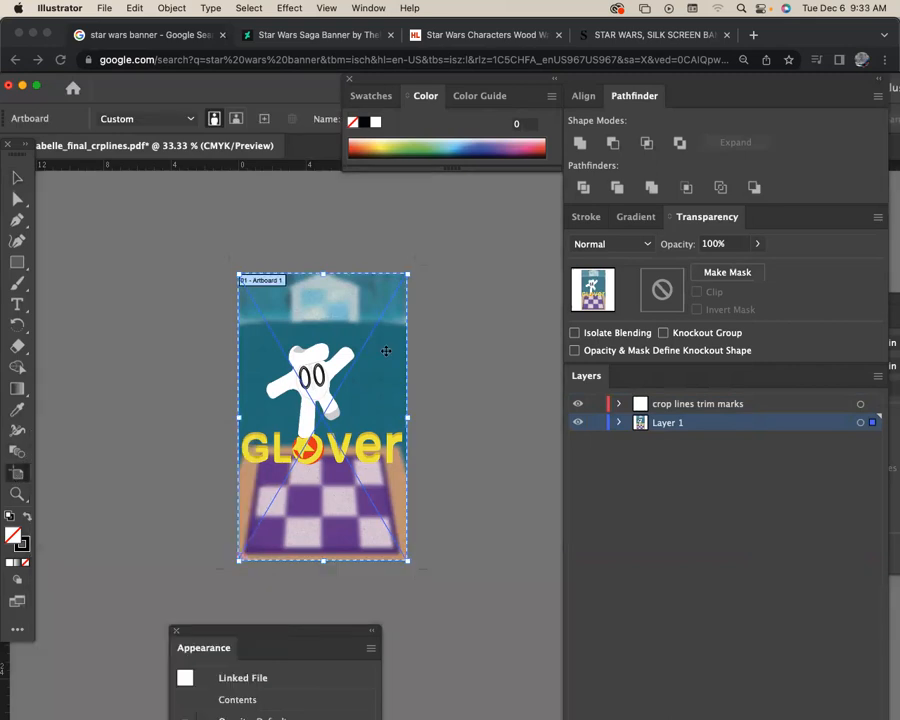
{"action": "left_click_drag", "start_coordinate": [323, 273], "coordinate": [324, 242]}
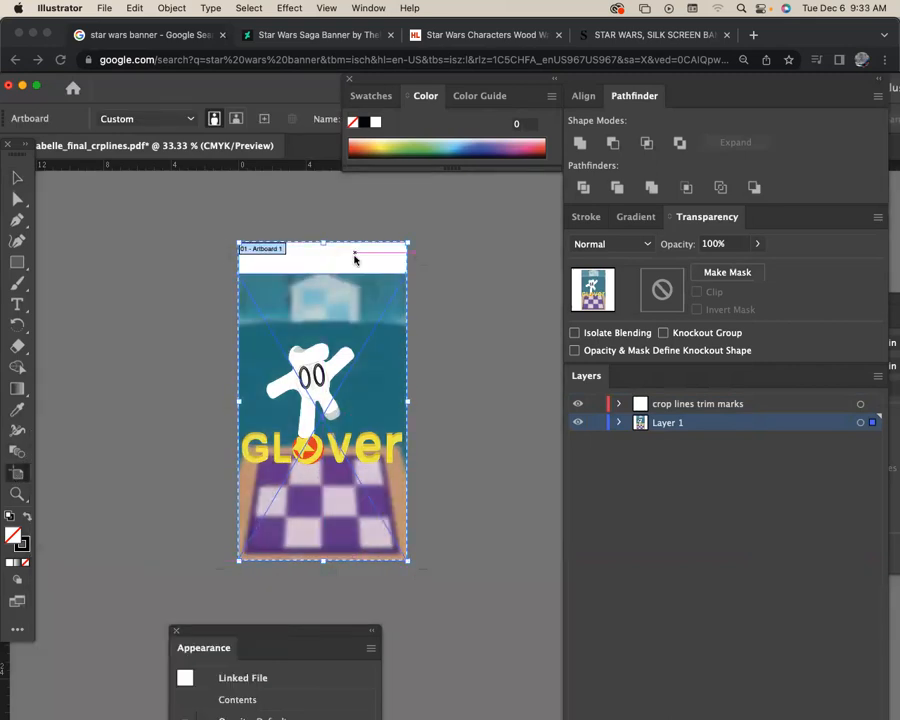
{"action": "key", "text": "super+z"}
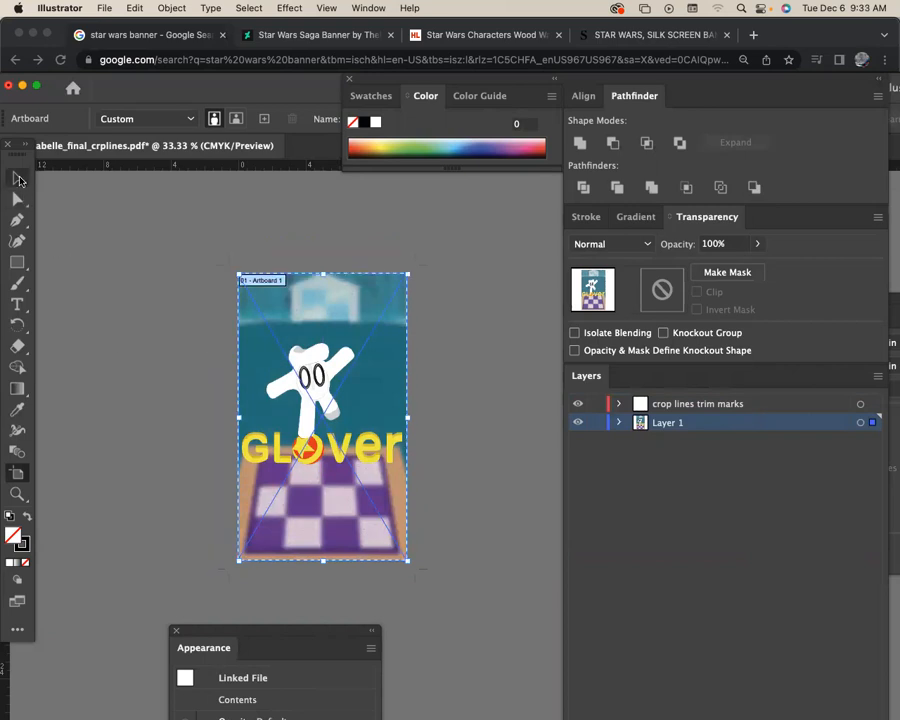
Try stretching the linked Glover poster upward past the artboard's upper edge, undo it, and deselect the poster.
{"action": "left_click", "coordinate": [18, 178]}
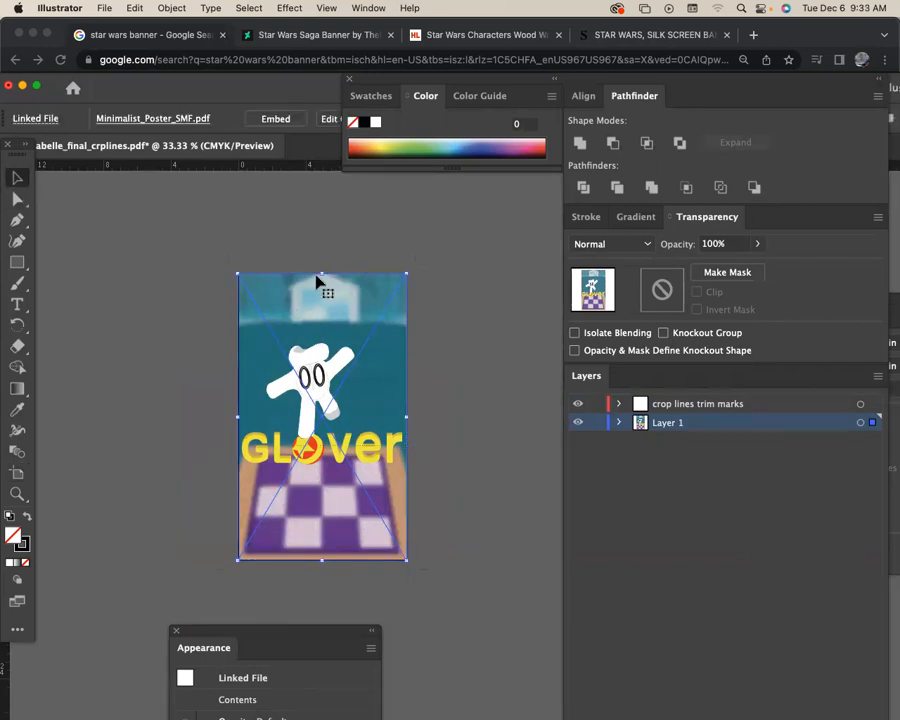
{"action": "left_click_drag", "start_coordinate": [322, 273], "coordinate": [321, 228]}
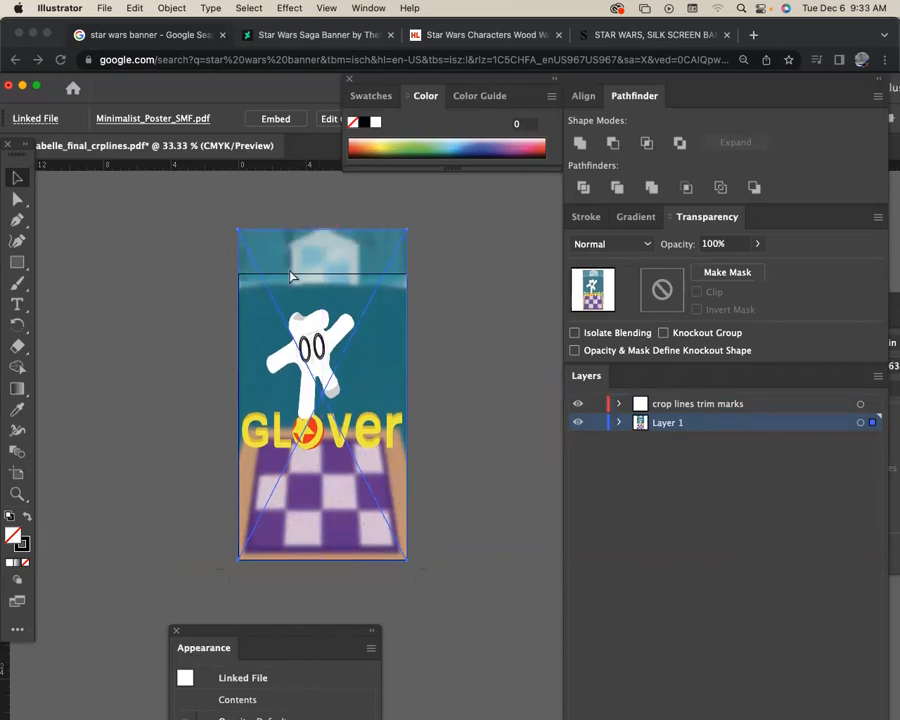
{"action": "key", "text": "super+z"}
{"action": "left_click", "coordinate": [165, 364]}
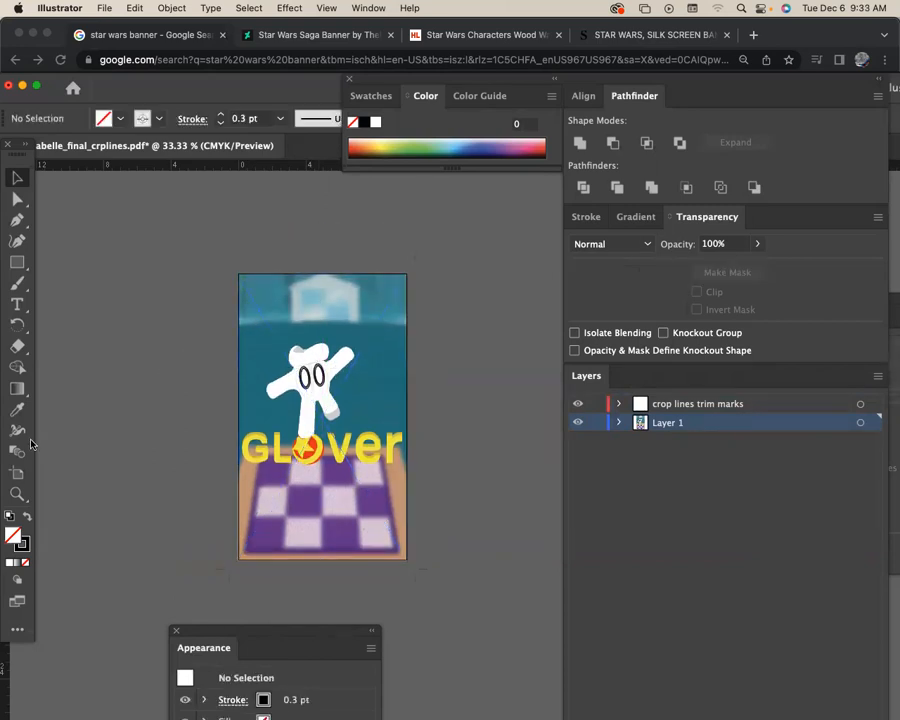
Enlarge the artboard outward on all four sides to enclose the trim marks, leaving an even white margin around the Glover poster.
{"action": "left_click", "coordinate": [17, 472]}
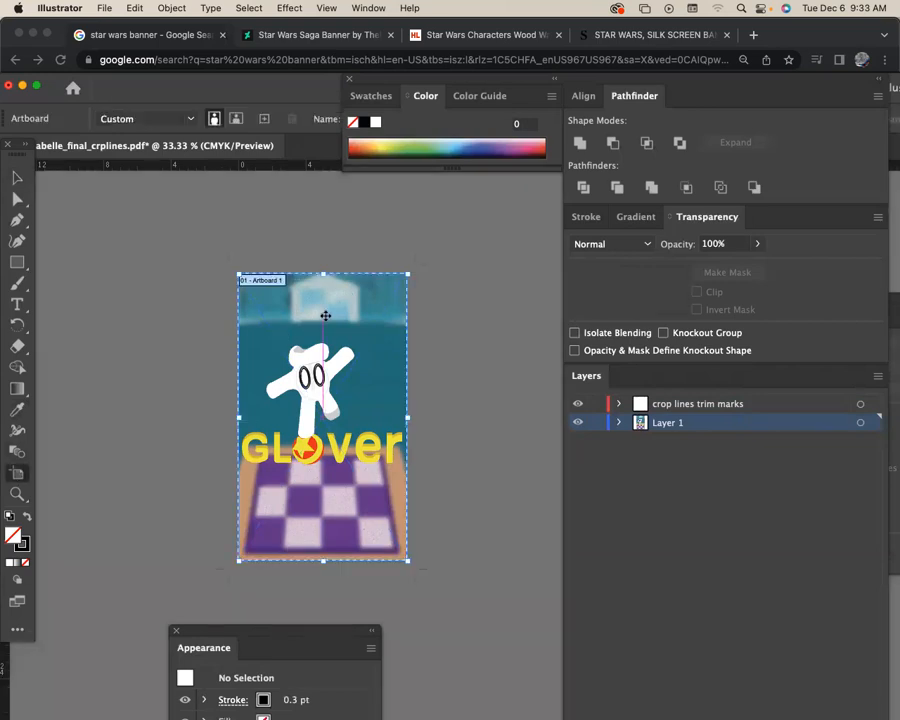
{"action": "left_click_drag", "start_coordinate": [325, 276], "coordinate": [324, 256]}
{"action": "scroll", "coordinate": [318, 505], "scroll_direction": "down", "scroll_amount": 3}
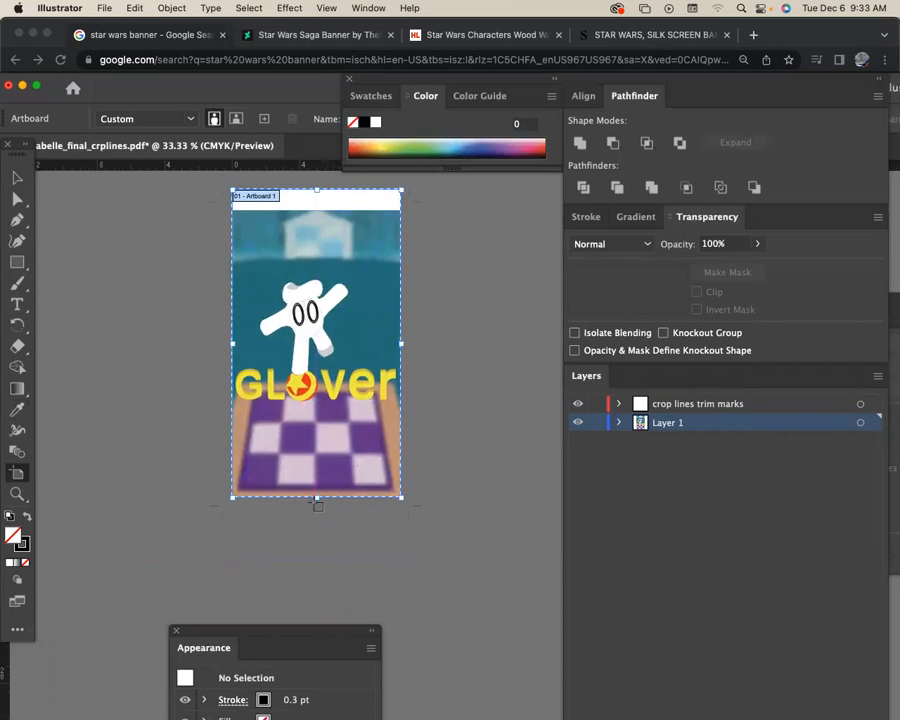
{"action": "left_click_drag", "start_coordinate": [320, 502], "coordinate": [316, 520]}
{"action": "left_click_drag", "start_coordinate": [235, 355], "coordinate": [210, 354]}
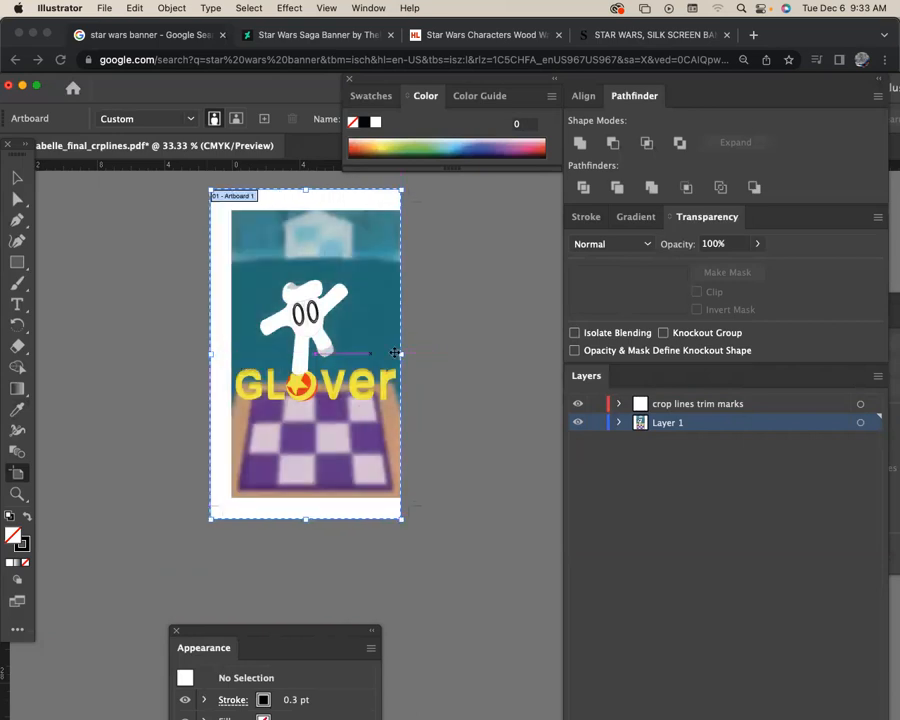
{"action": "left_click_drag", "start_coordinate": [401, 357], "coordinate": [424, 357]}
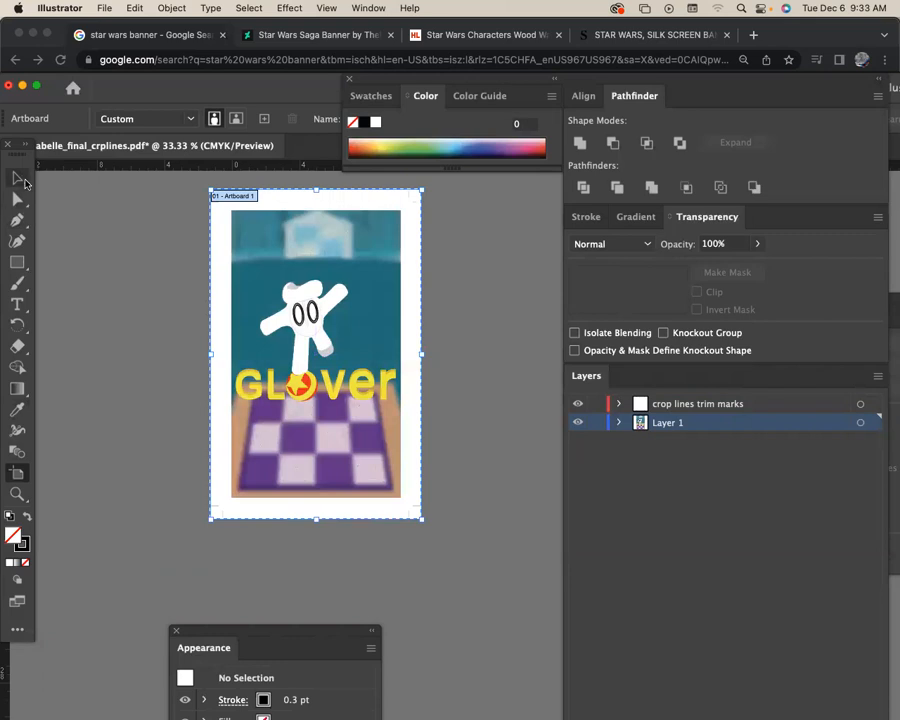
{"action": "key", "text": "Escape"}
{"action": "left_click_drag", "start_coordinate": [245, 287], "coordinate": [288, 388]}
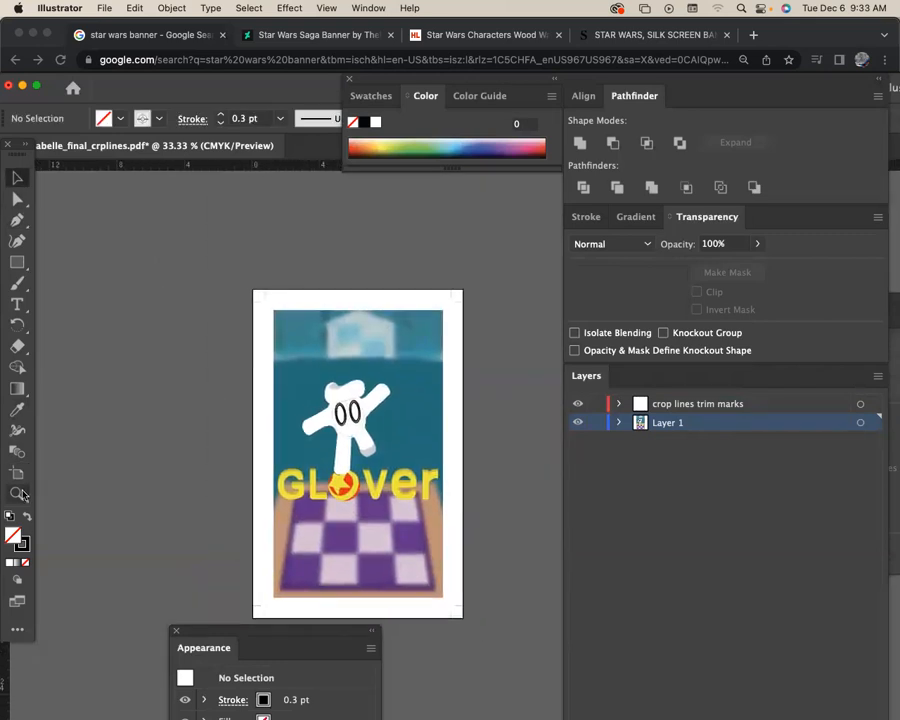
Examine the trim marks at the enlarged artboard's two upper corners up close, and return to an overview of the poster.
{"action": "key", "text": "z"}
{"action": "left_click_drag", "start_coordinate": [254, 290], "coordinate": [340, 365]}
{"action": "left_click_drag", "start_coordinate": [200, 376], "coordinate": [237, 426]}
{"action": "scroll", "coordinate": [427, 380], "scroll_direction": "right", "scroll_amount": 4}
{"action": "scroll", "coordinate": [427, 380], "scroll_direction": "up", "scroll_amount": 2}
{"action": "scroll", "coordinate": [427, 380], "scroll_direction": "right", "scroll_amount": 5}
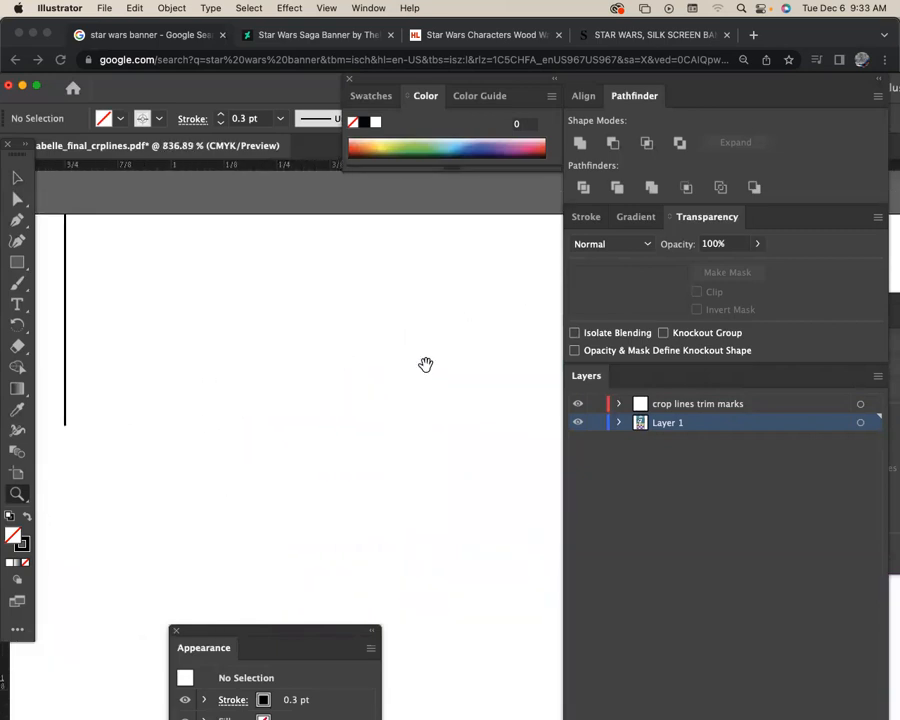
{"action": "scroll", "coordinate": [378, 354], "scroll_direction": "down", "scroll_amount": 2}
{"action": "left_click", "coordinate": [312, 392], "text": "alt"}
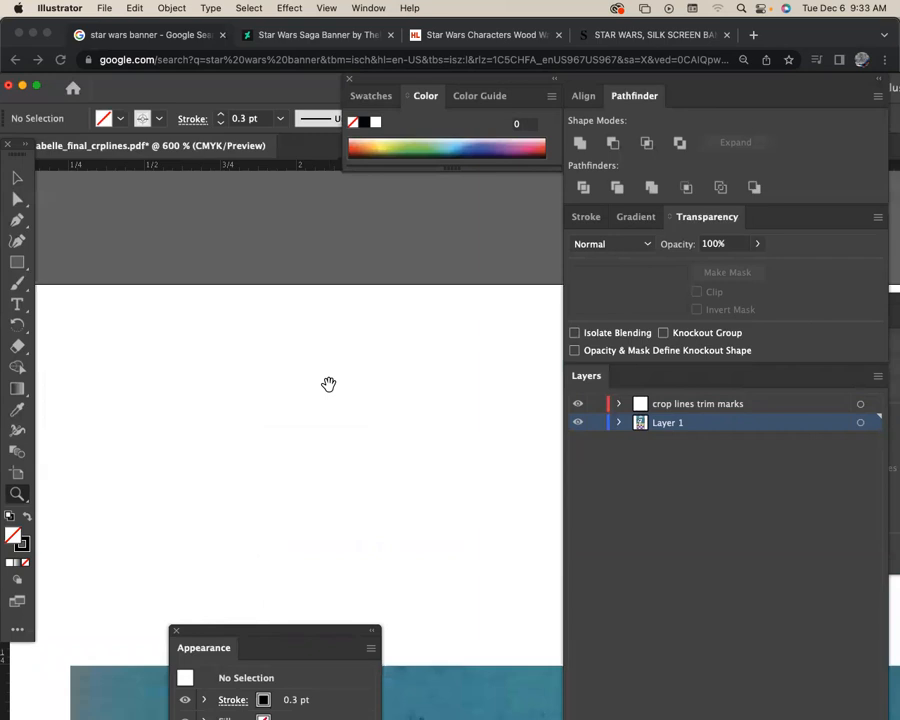
{"action": "scroll", "coordinate": [380, 372], "scroll_direction": "down", "scroll_amount": 2}
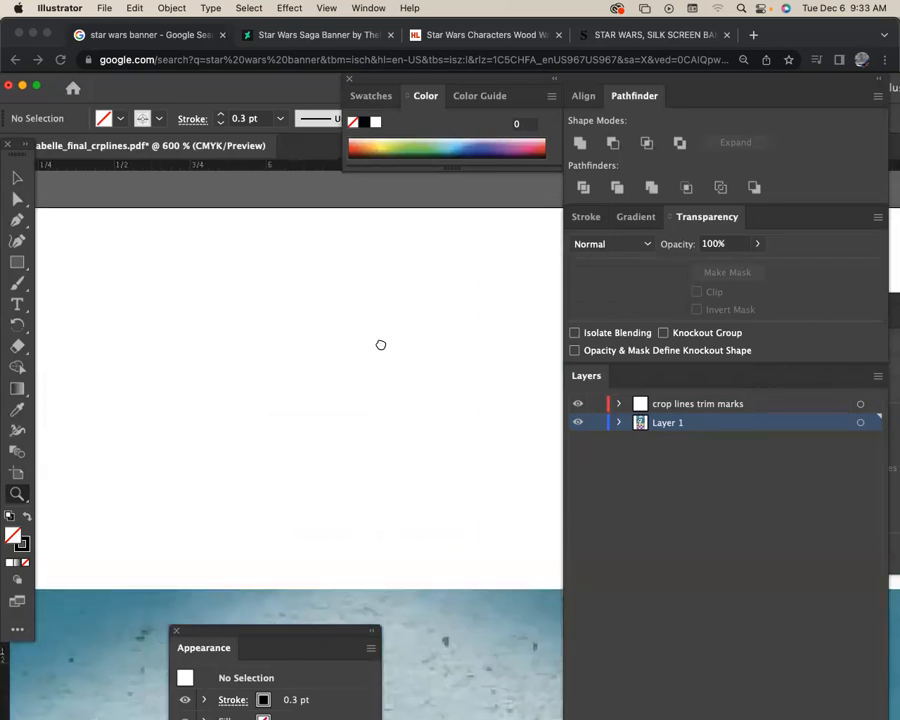
{"action": "scroll", "coordinate": [372, 338], "scroll_direction": "left", "scroll_amount": 3}
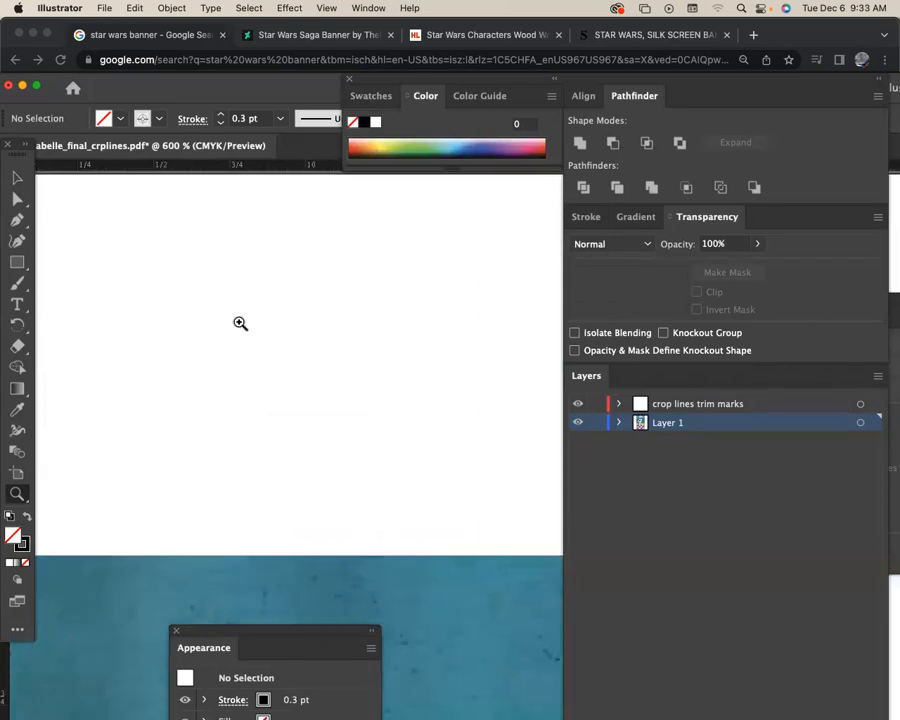
{"action": "scroll", "coordinate": [100, 332], "scroll_direction": "right", "scroll_amount": 2}
{"action": "scroll", "coordinate": [551, 355], "scroll_direction": "right", "scroll_amount": 4}
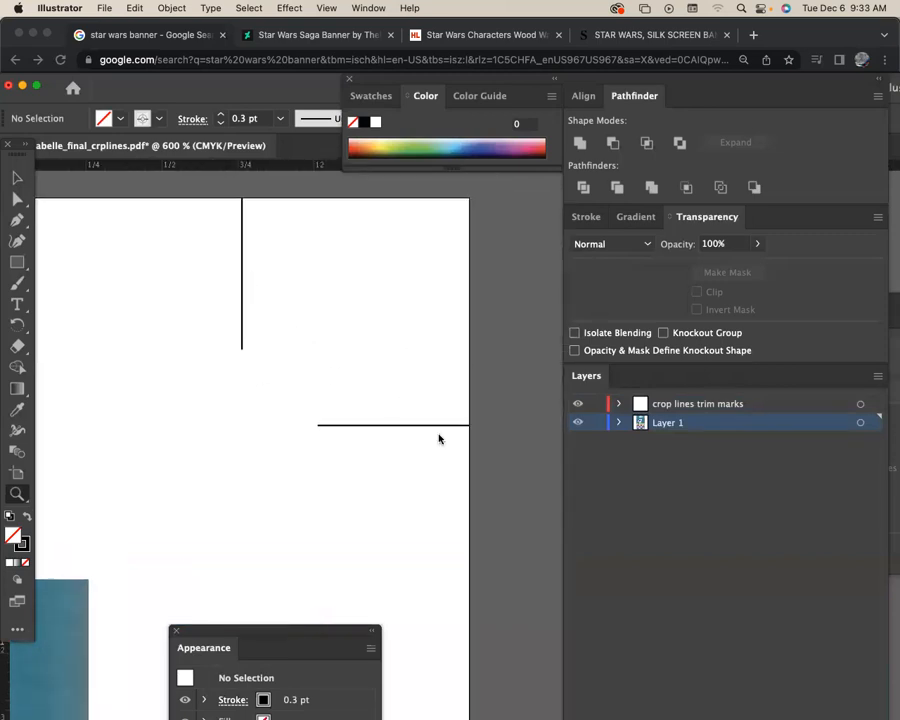
{"action": "key", "text": "super+0"}
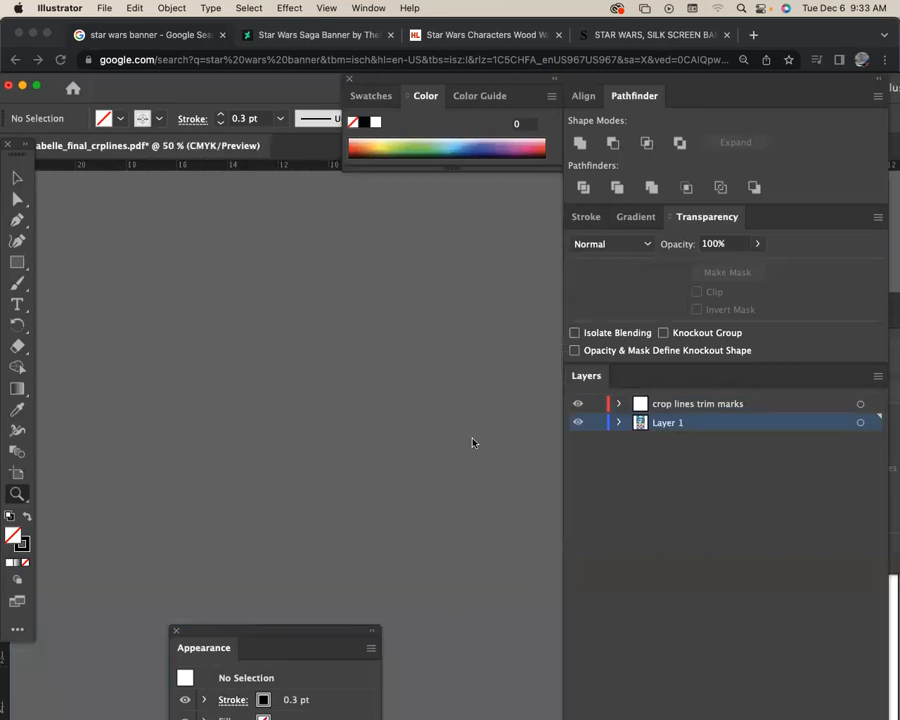
{"action": "scroll", "coordinate": [516, 397], "scroll_direction": "down", "scroll_amount": 5}
{"action": "scroll", "coordinate": [516, 397], "scroll_direction": "right", "scroll_amount": 3}
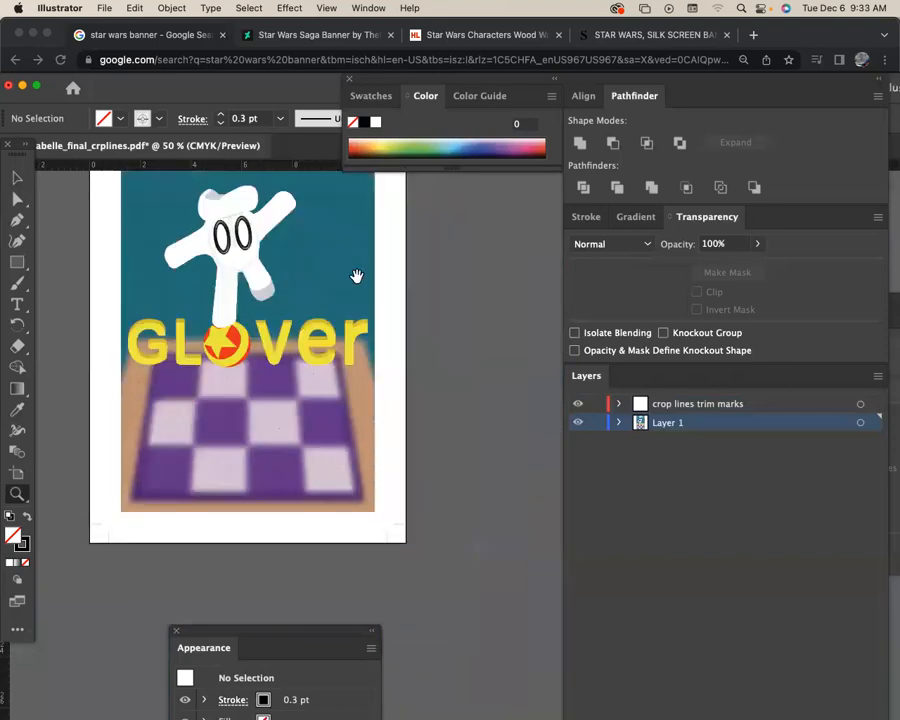
Examine the trim marks at the enlarged artboard's lower corners up close, and return to an overview of the whole Glover poster.
{"action": "left_click_drag", "start_coordinate": [450, 512], "coordinate": [303, 412]}
{"action": "scroll", "coordinate": [557, 415], "scroll_direction": "down", "scroll_amount": 2}
{"action": "scroll", "coordinate": [557, 415], "scroll_direction": "left", "scroll_amount": 3}
{"action": "scroll", "coordinate": [356, 390], "scroll_direction": "left", "scroll_amount": 3}
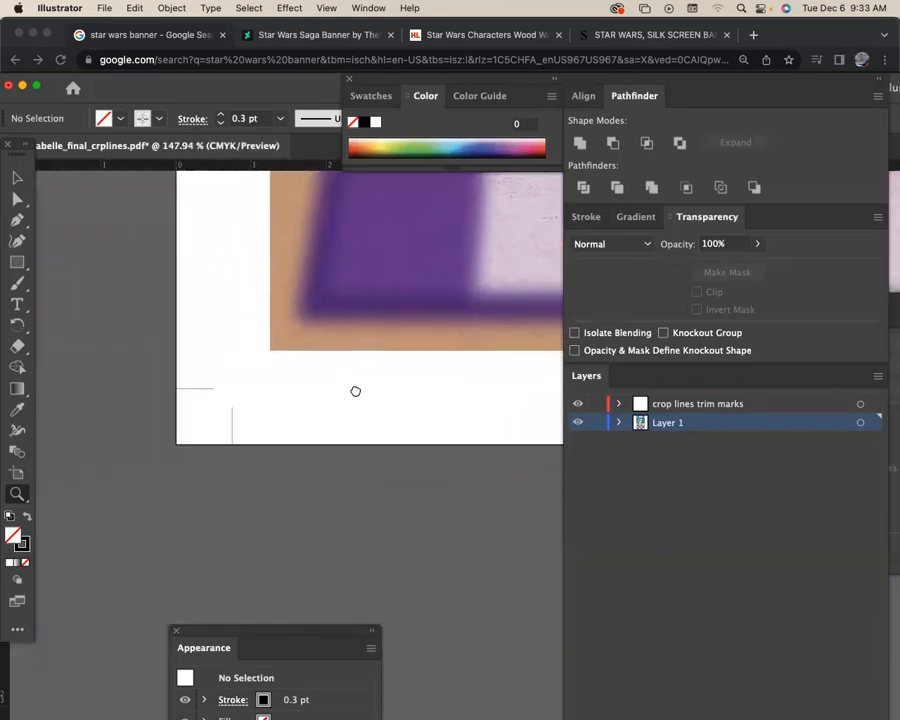
{"action": "scroll", "coordinate": [309, 526], "scroll_direction": "up", "scroll_amount": 6}
{"action": "scroll", "coordinate": [321, 474], "scroll_direction": "down", "scroll_amount": 1}
{"action": "scroll", "coordinate": [321, 474], "scroll_direction": "right", "scroll_amount": 1}
{"action": "scroll", "coordinate": [335, 455], "scroll_direction": "right", "scroll_amount": 4}
{"action": "scroll", "coordinate": [335, 455], "scroll_direction": "down", "scroll_amount": 3}
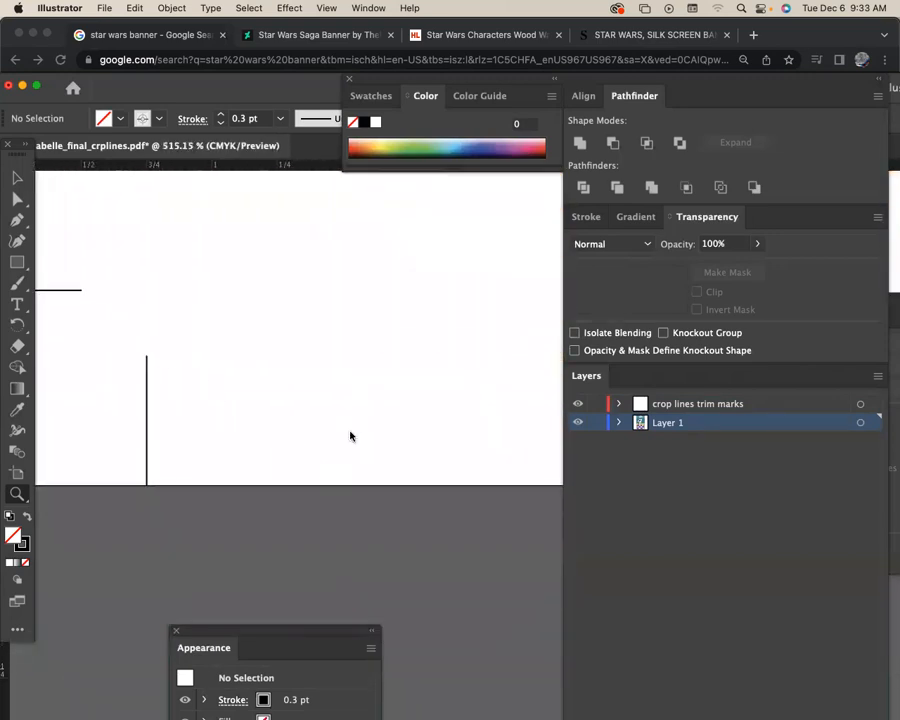
{"action": "key", "text": "super+minus"}
{"action": "key", "text": "super+minus"}
{"action": "key", "text": "super+minus"}
{"action": "key", "text": "super+minus"}
{"action": "key", "text": "super+minus"}
{"action": "key", "text": "super+minus"}
{"action": "key", "text": "super+minus"}
{"action": "key", "text": "super+minus"}
{"action": "left_click_drag", "start_coordinate": [542, 470], "coordinate": [220, 301]}
{"action": "left_click", "coordinate": [17, 177]}
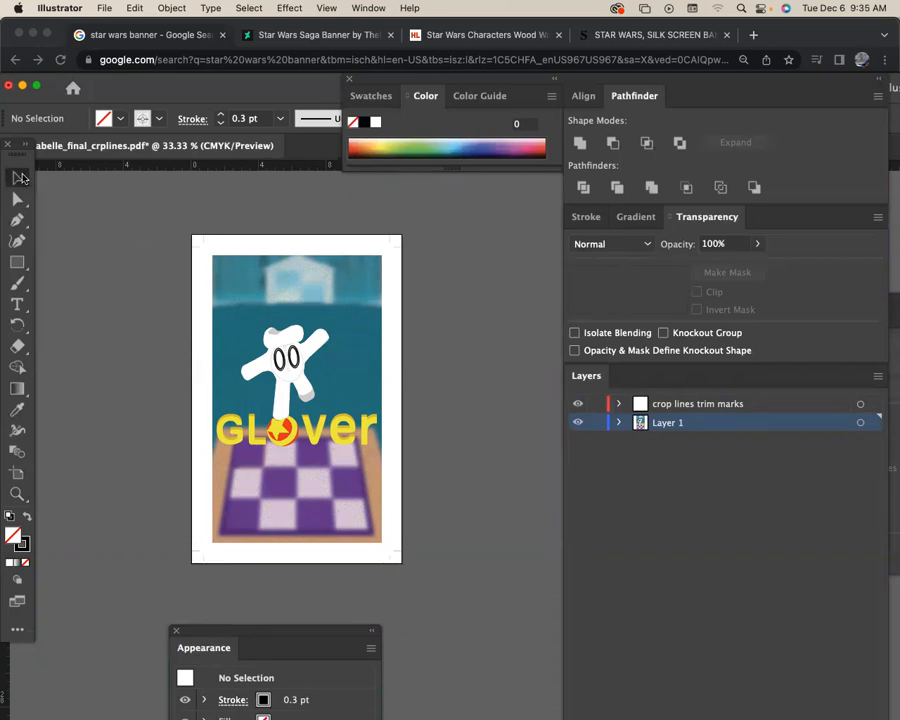
Save the poster as a new Adobe PDF in Downloads, replacing the file name's leading first name with the other designer's and keeping "_final_crplines".
{"action": "left_click", "coordinate": [104, 8]}
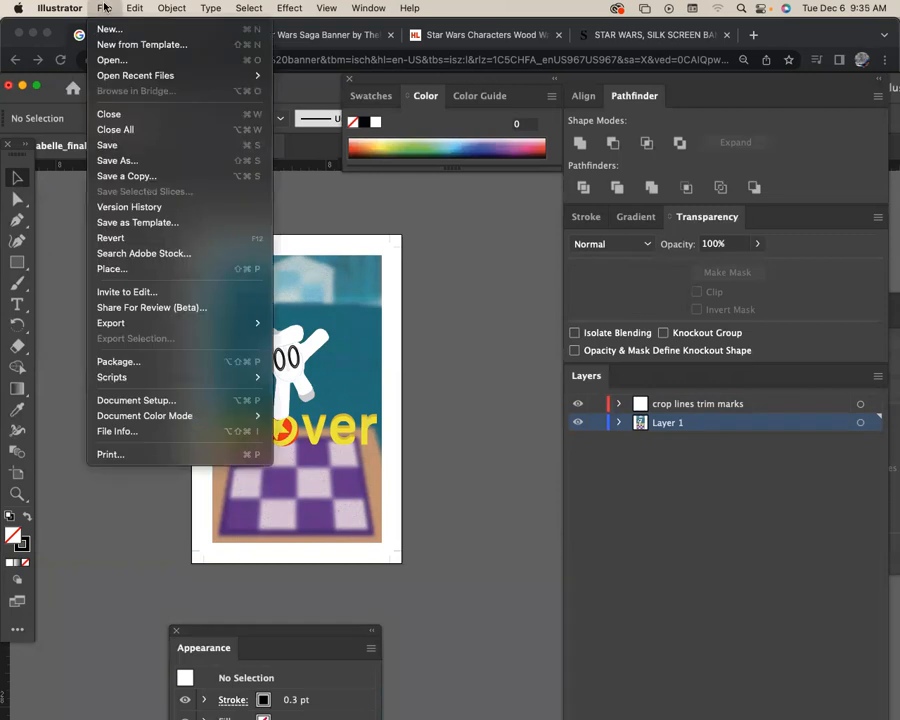
{"action": "left_click", "coordinate": [128, 161]}
{"action": "left_click", "coordinate": [620, 488]}
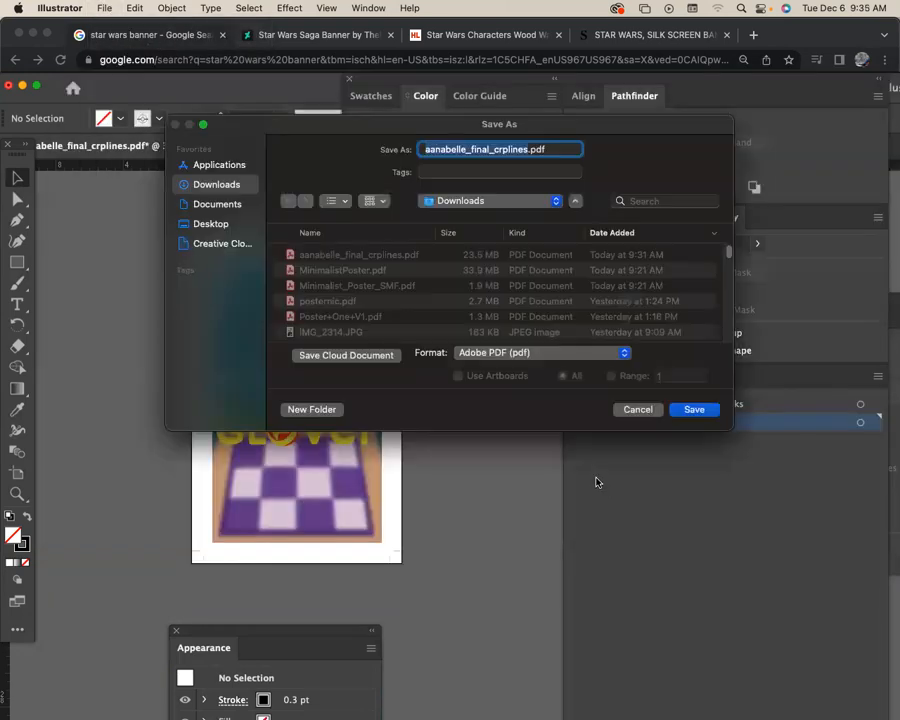
{"action": "left_click", "coordinate": [527, 356]}
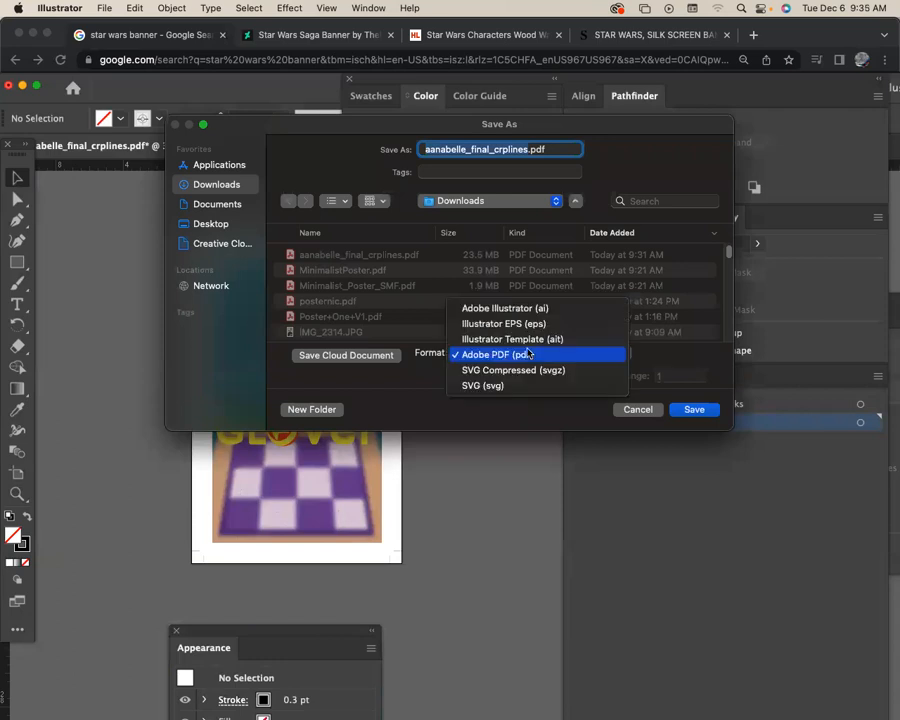
{"action": "left_click", "coordinate": [536, 353]}
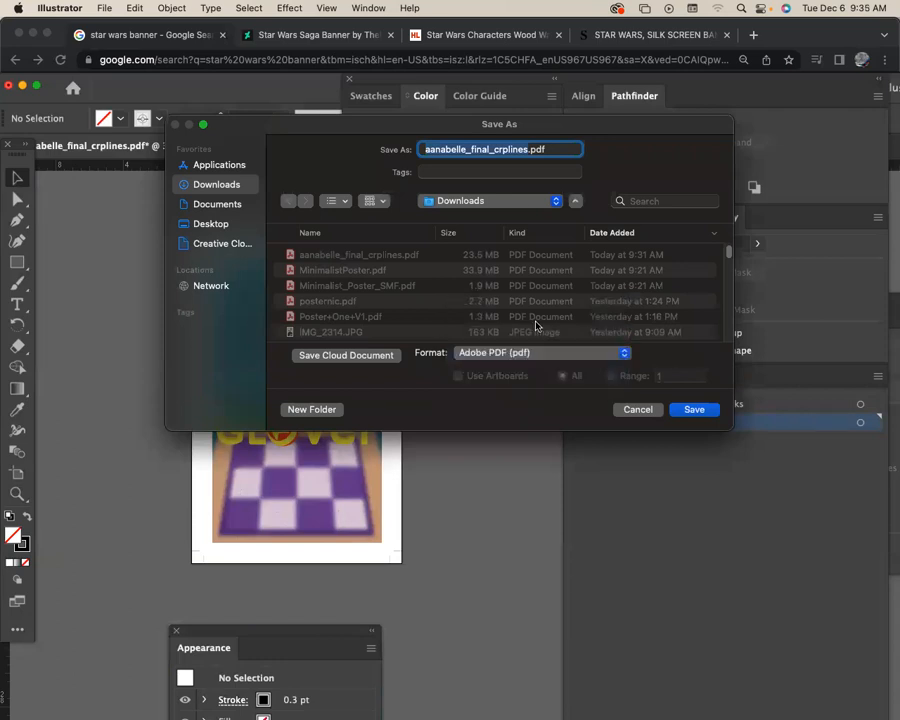
{"action": "left_click", "coordinate": [502, 149]}
{"action": "left_click_drag", "start_coordinate": [465, 149], "coordinate": [423, 149]}
{"action": "type", "text": "sherri"}
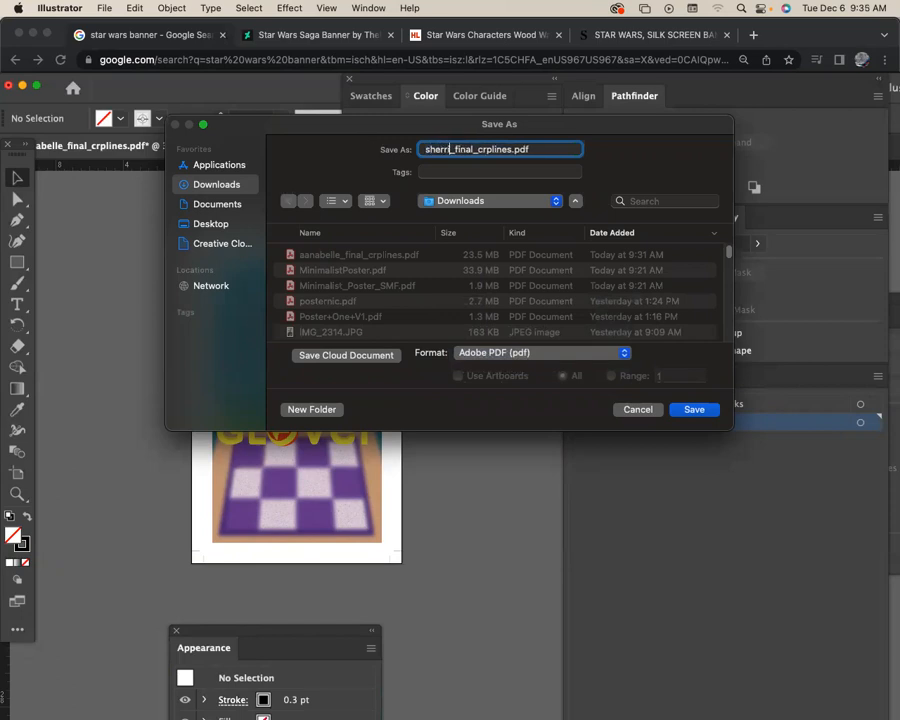
{"action": "left_click", "coordinate": [700, 410]}
Export the PDF with the Press Quality preset, keeping Illustrator editing capabilities preserved.
{"action": "left_click", "coordinate": [285, 119]}
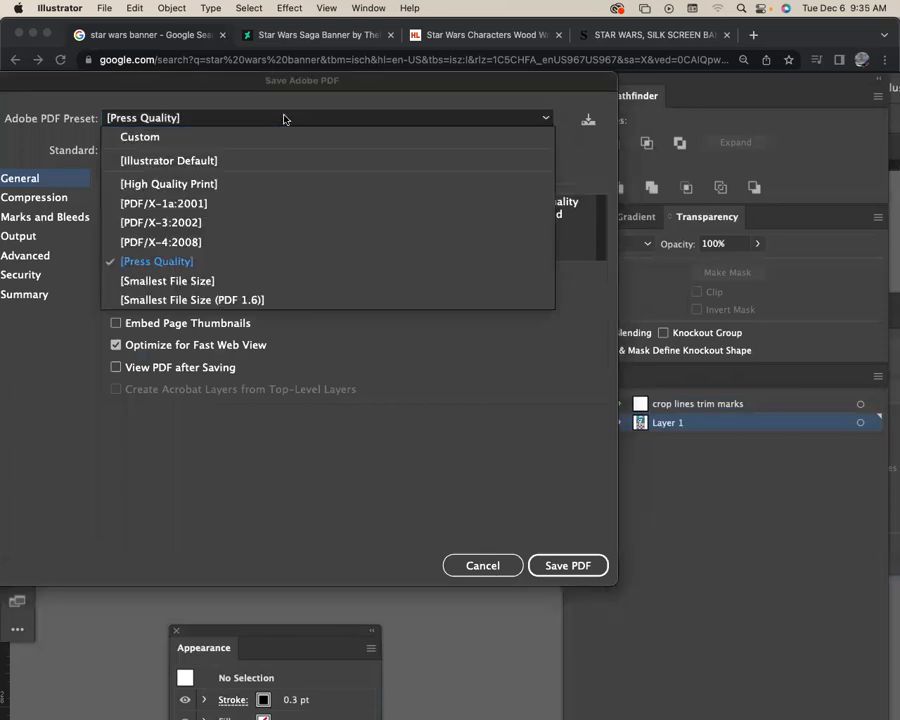
{"action": "left_click", "coordinate": [267, 262]}
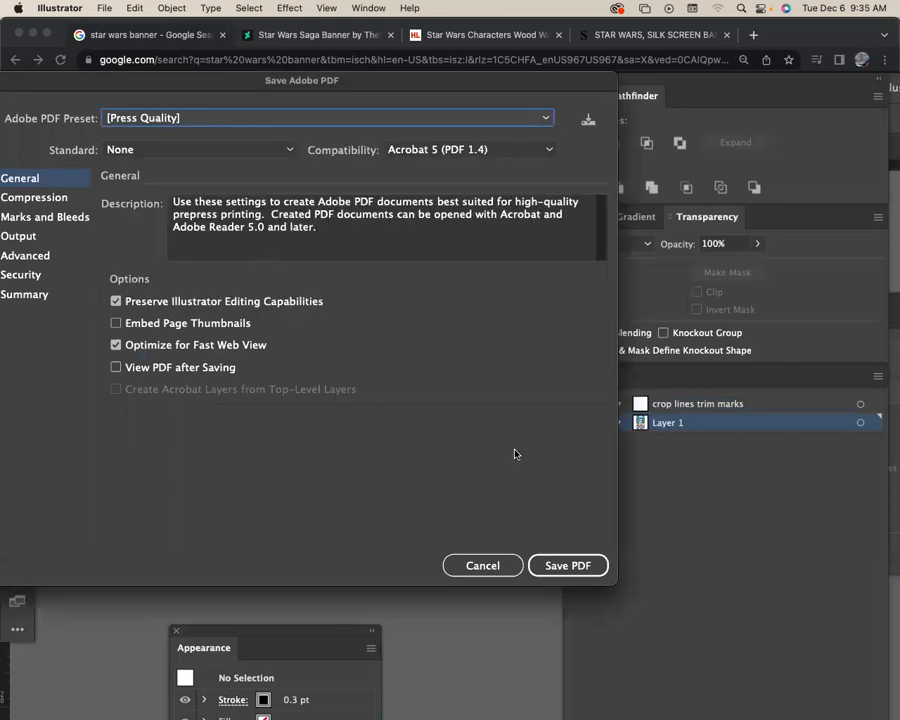
{"action": "left_click", "coordinate": [570, 568]}
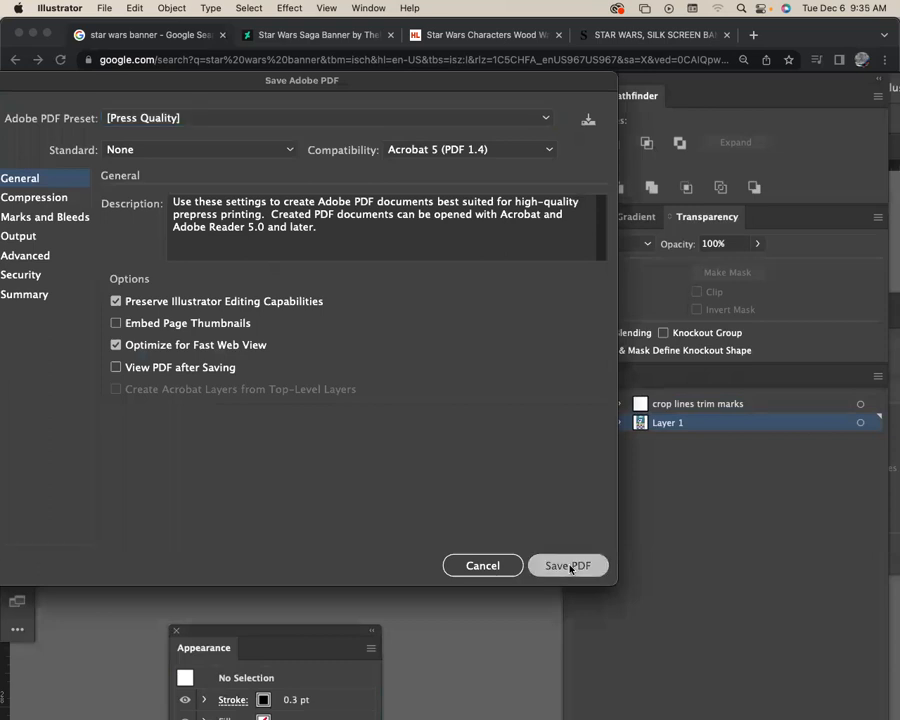
{"action": "left_click", "coordinate": [568, 566]}
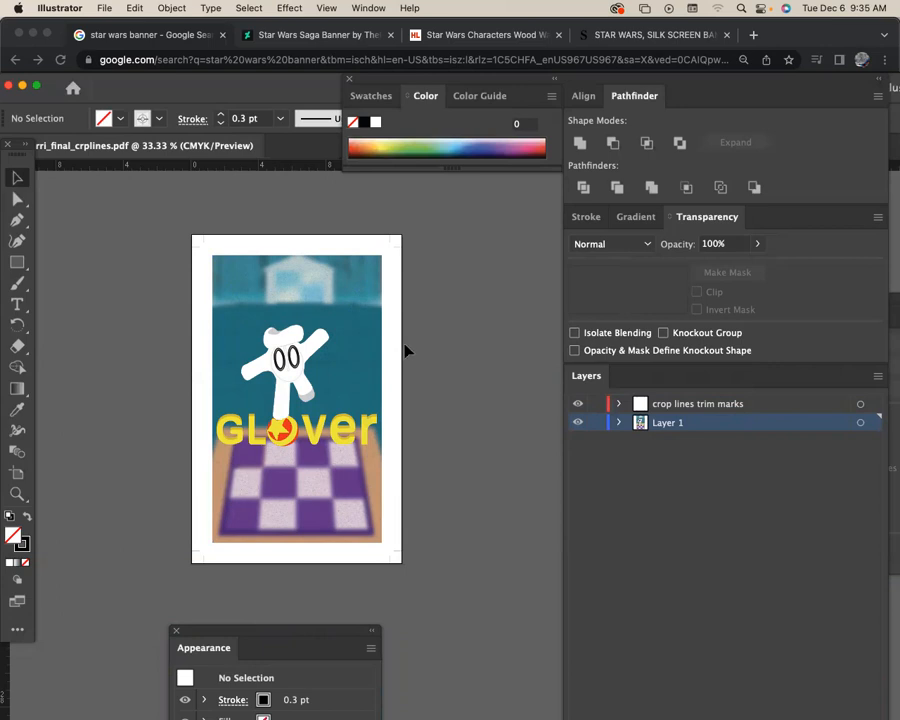
{"action": "mouse_move", "coordinate": [223, 93]}
{"action": "left_mouse_down"}
{"action": "mouse_move", "coordinate": [253, 92]}
{"action": "mouse_move", "coordinate": [228, 99]}
{"action": "left_mouse_up"}
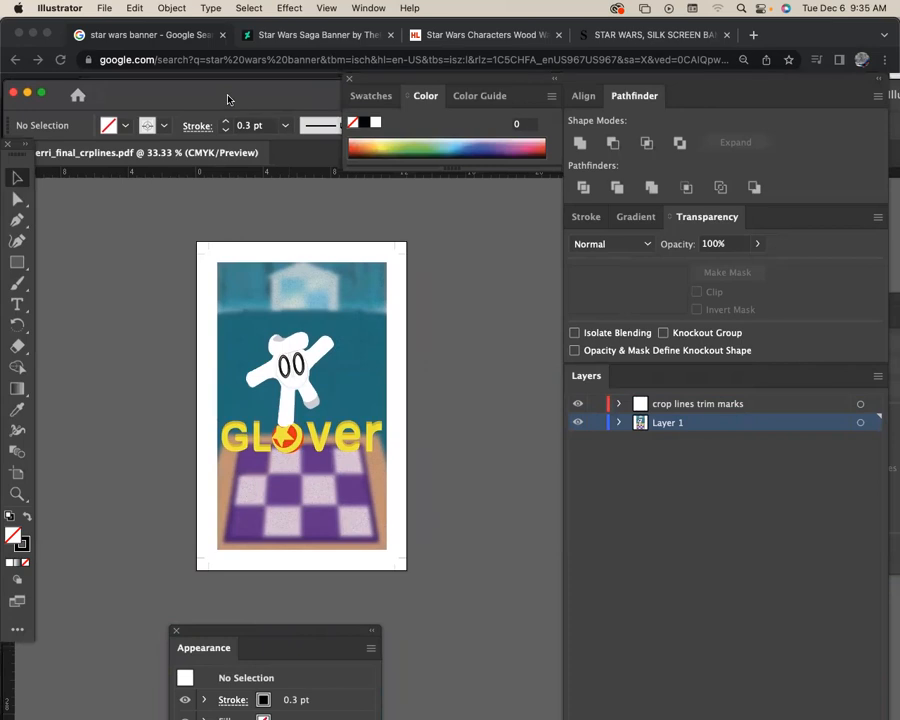